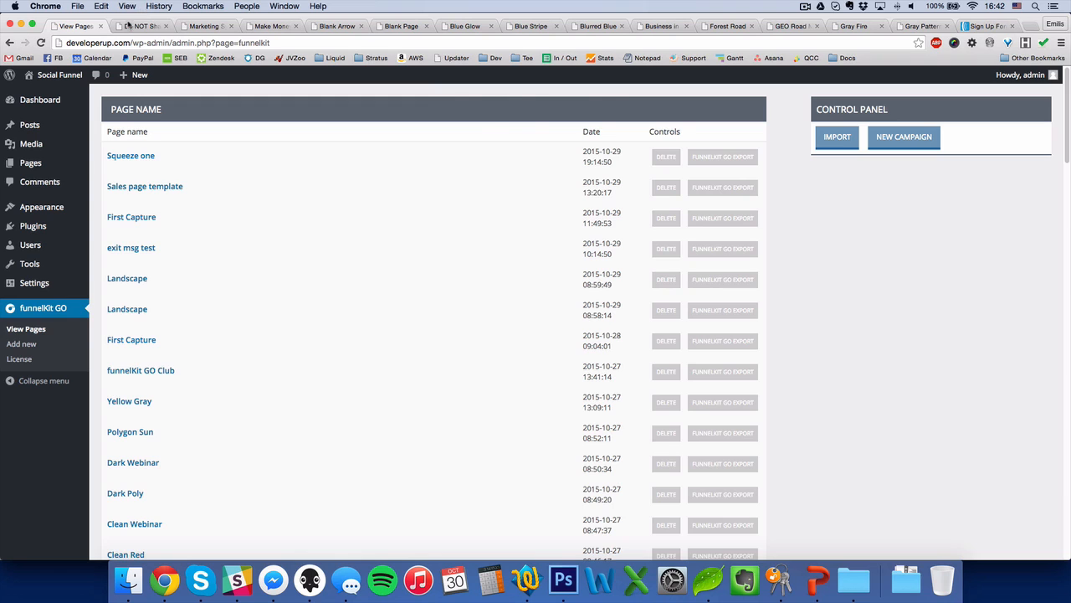
- Look through the example squeeze pages open in the browser, from the squeeze-page-v2 page to the Gray Pattern page
click(129, 26)
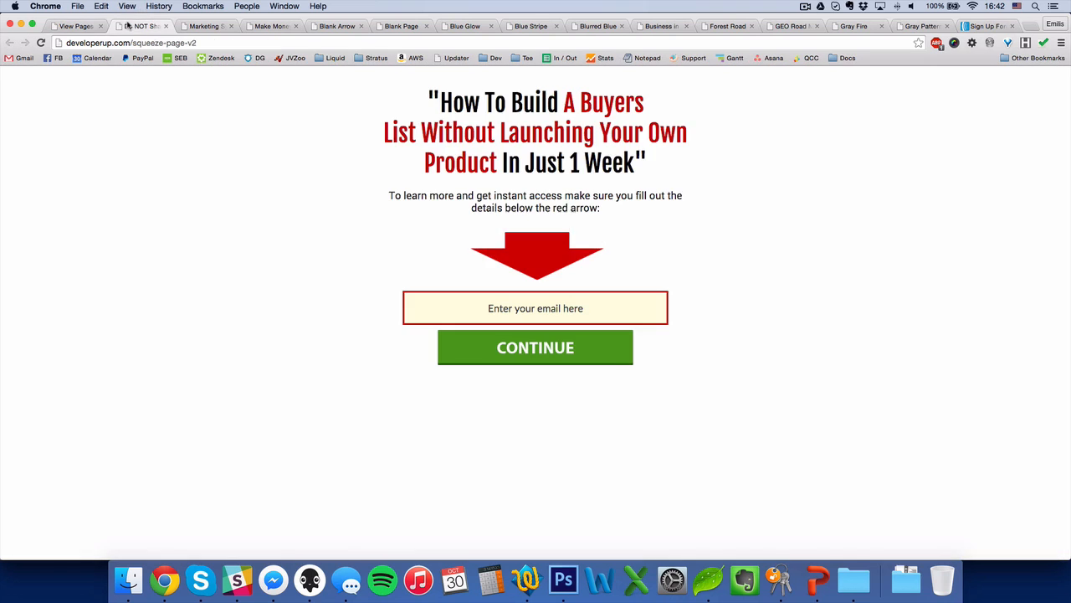
click(201, 27)
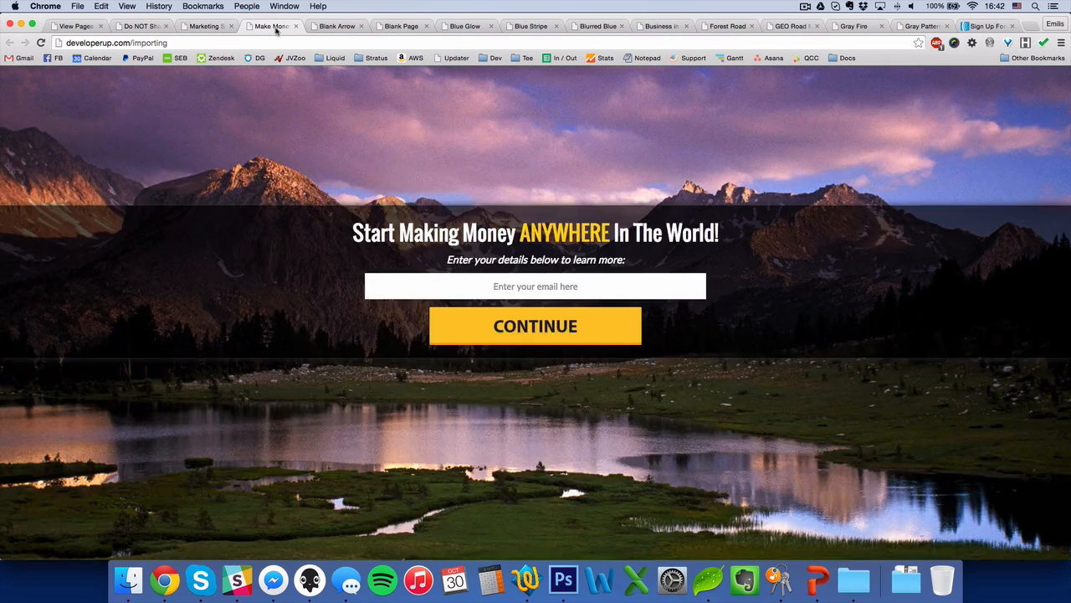
click(283, 29)
click(337, 26)
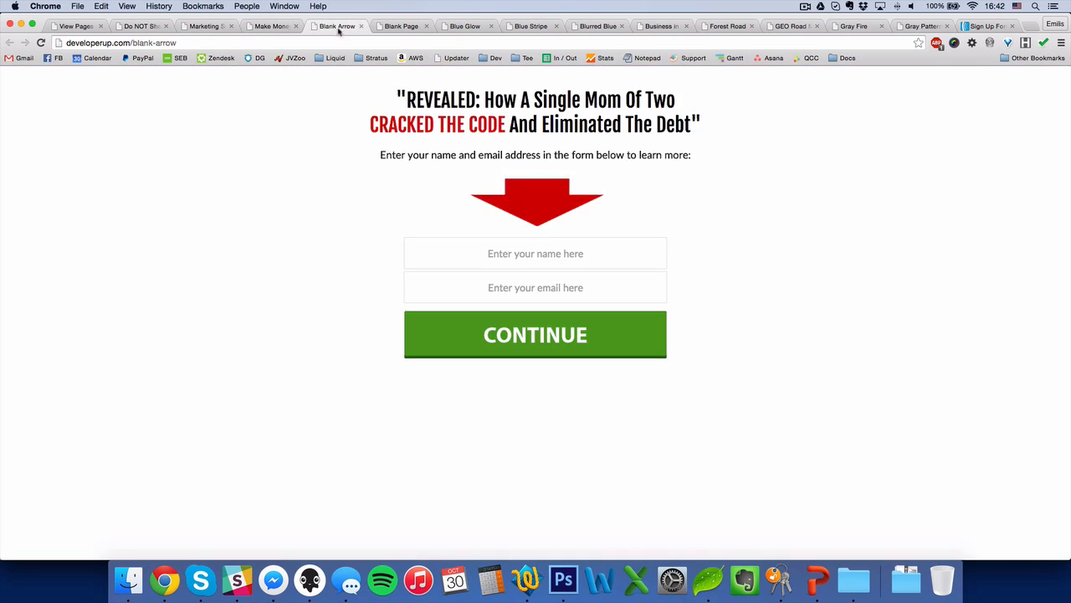
click(402, 26)
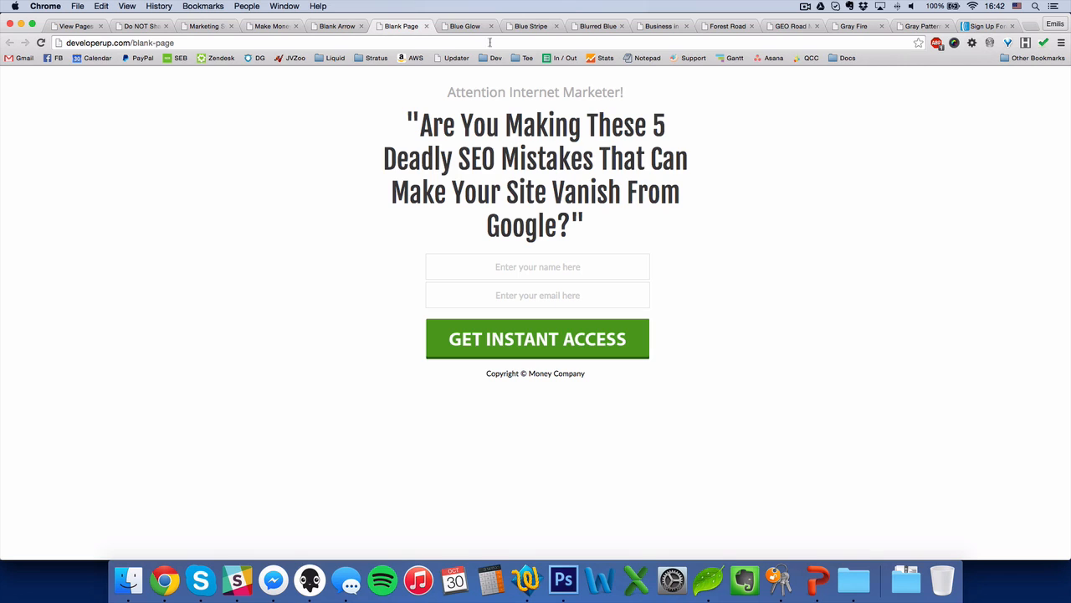
click(469, 27)
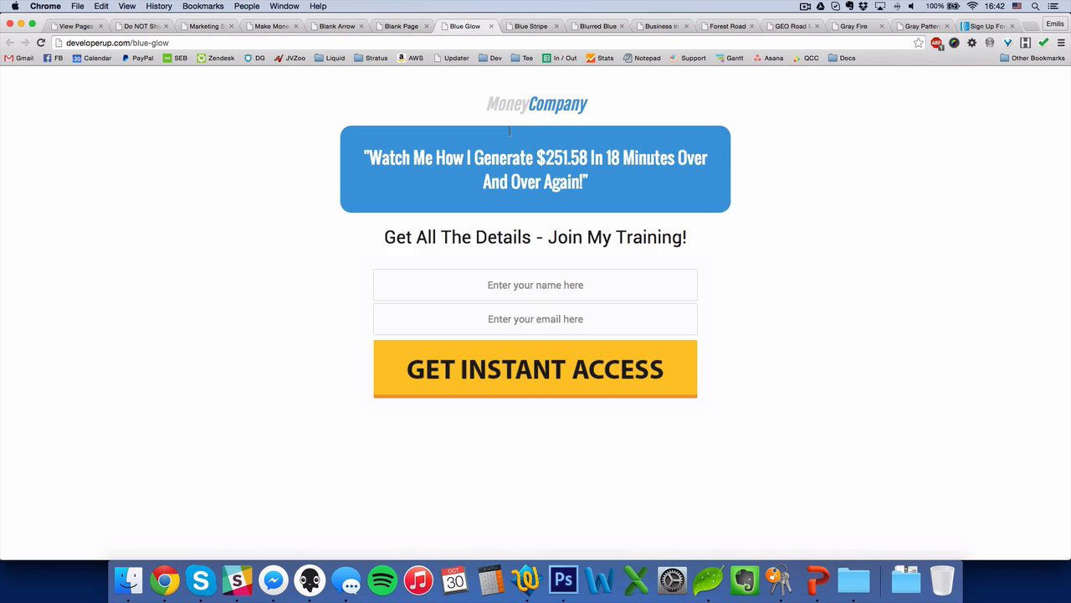
click(534, 27)
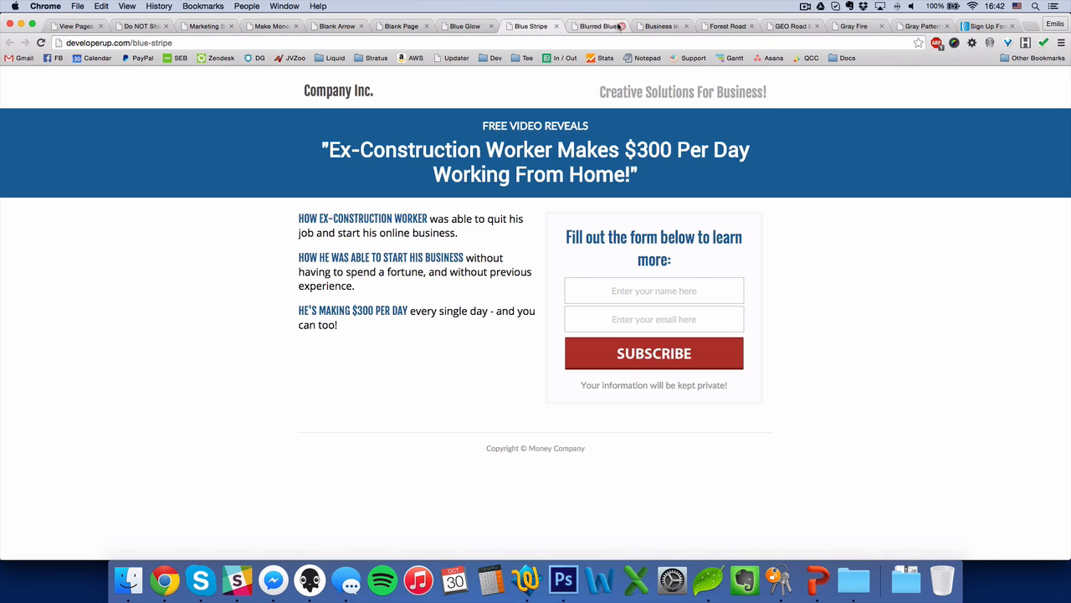
click(598, 27)
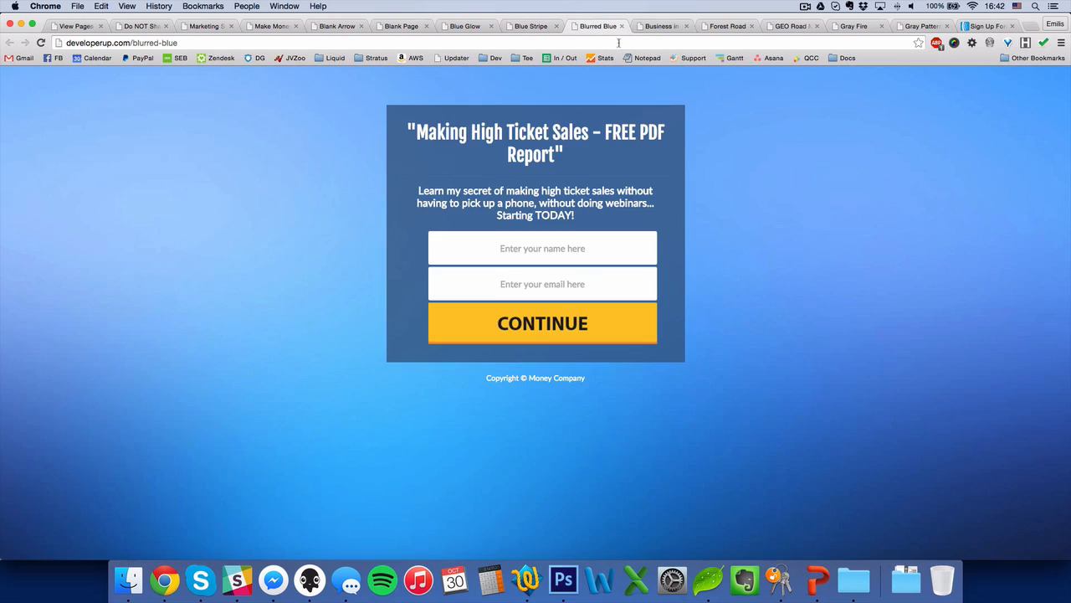
click(668, 30)
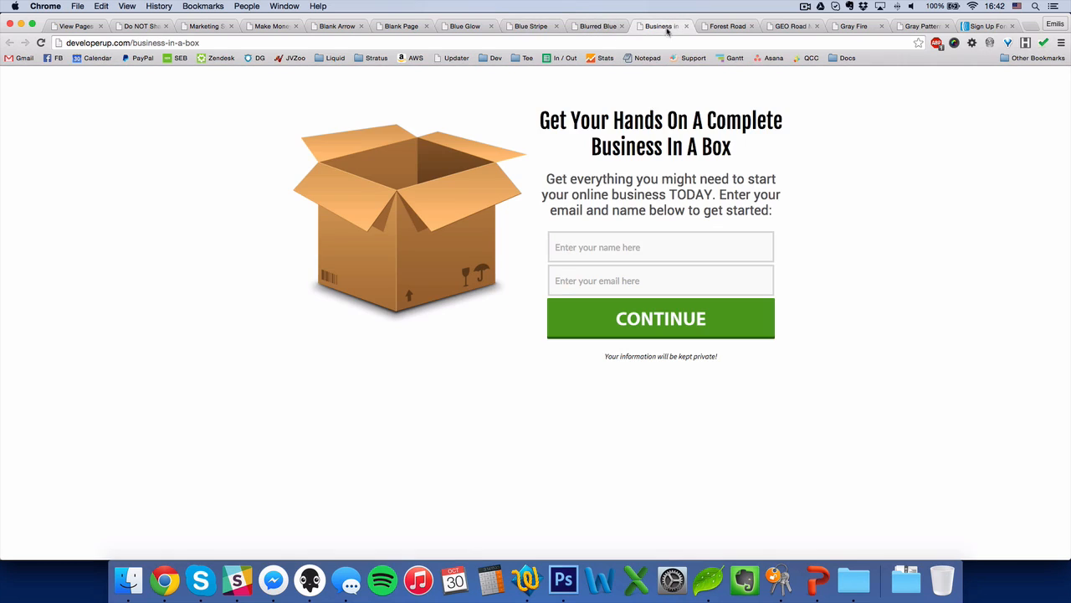
click(729, 27)
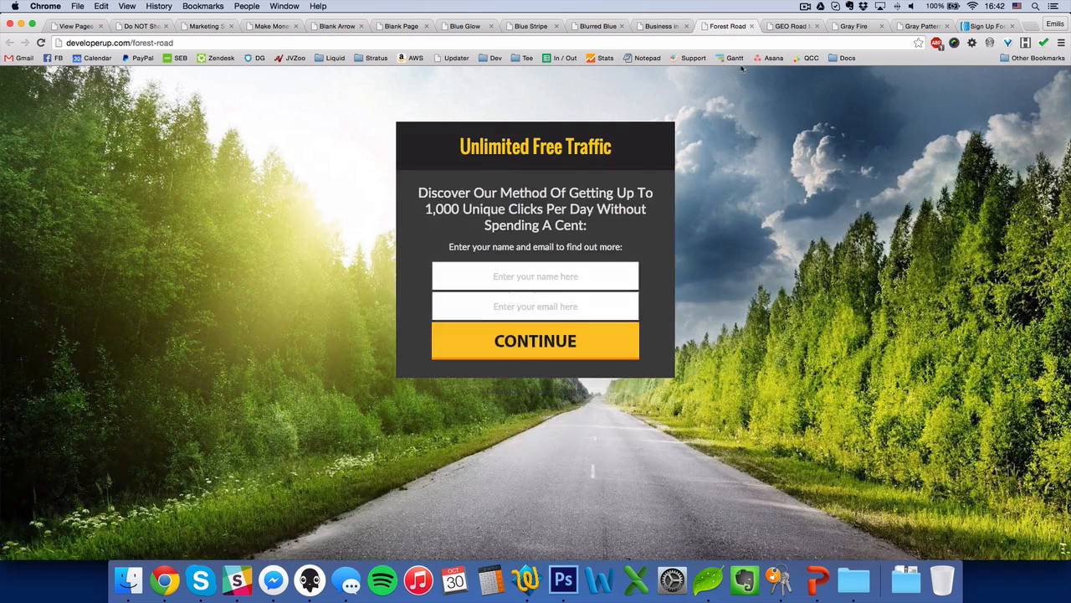
click(790, 27)
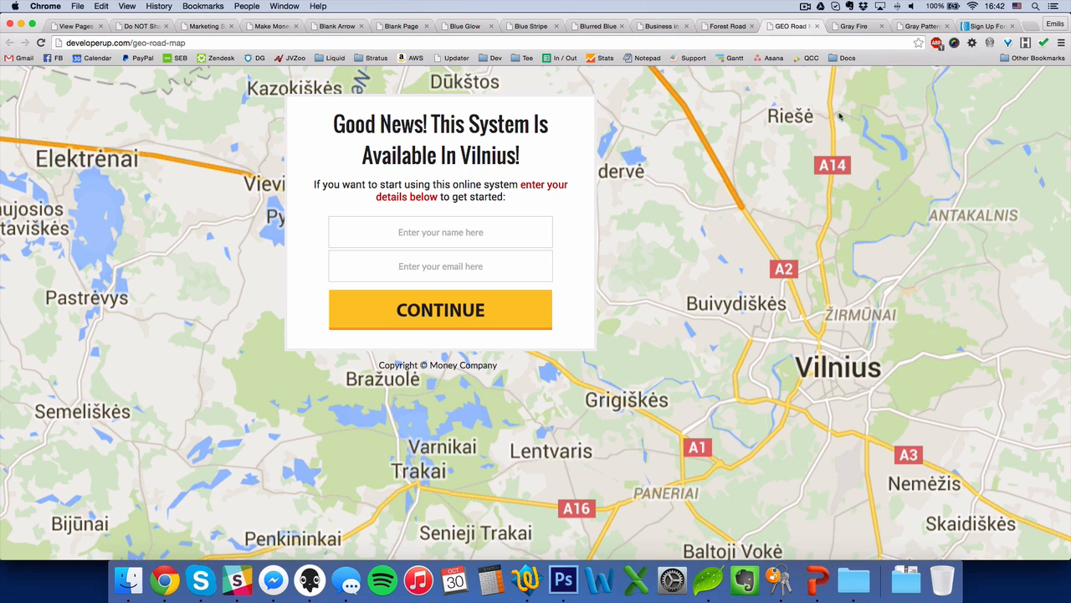
click(856, 29)
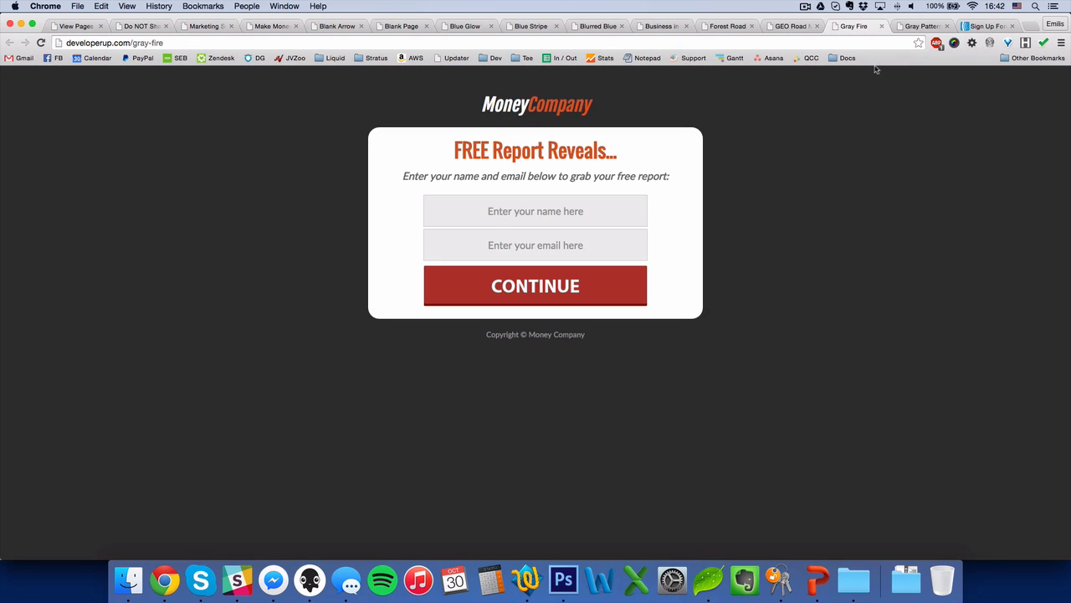
click(921, 29)
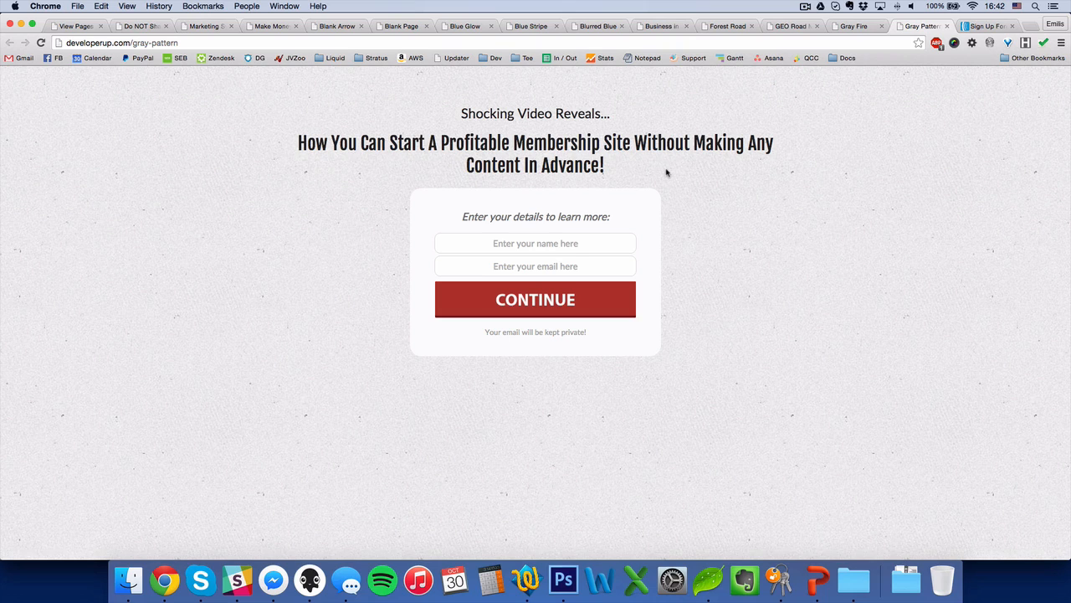
- Create a new funnelKit GO campaign page with a dynamic satellite and road view background and save it as "GEO Demo"
click(79, 27)
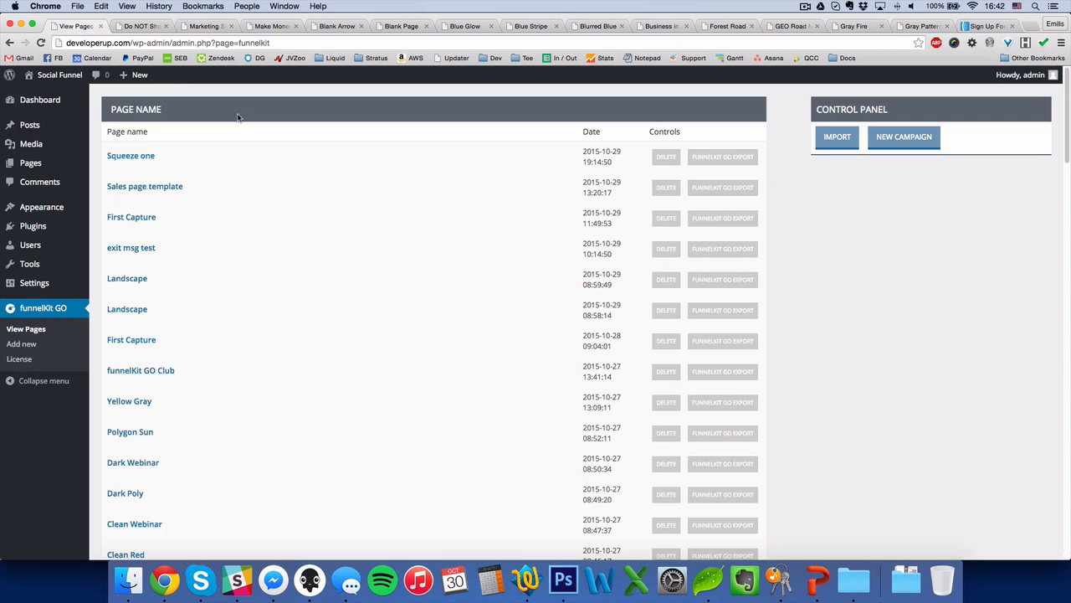
click(901, 146)
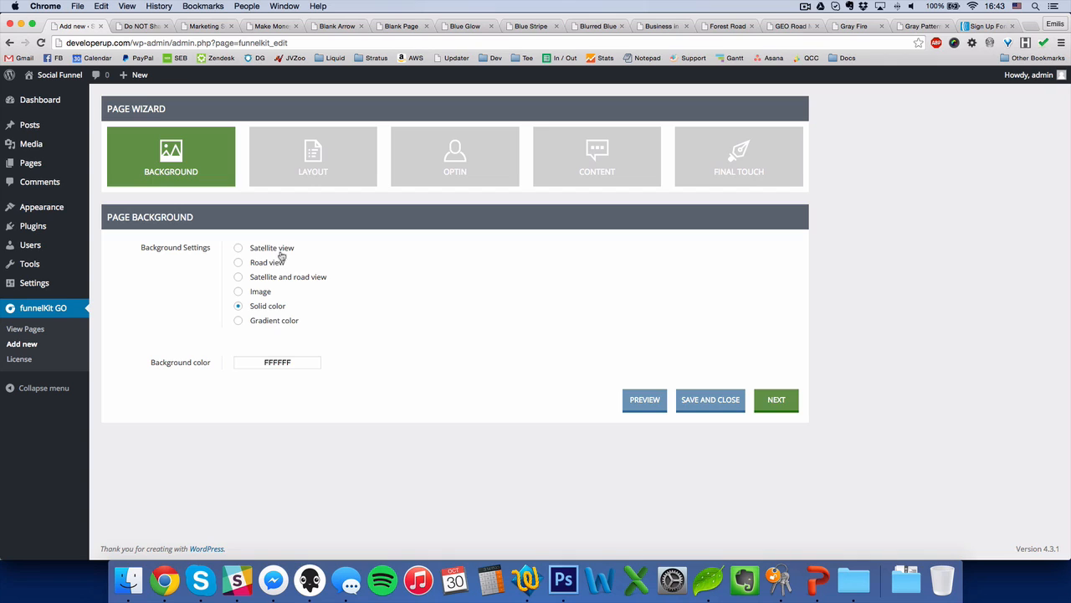
click(293, 279)
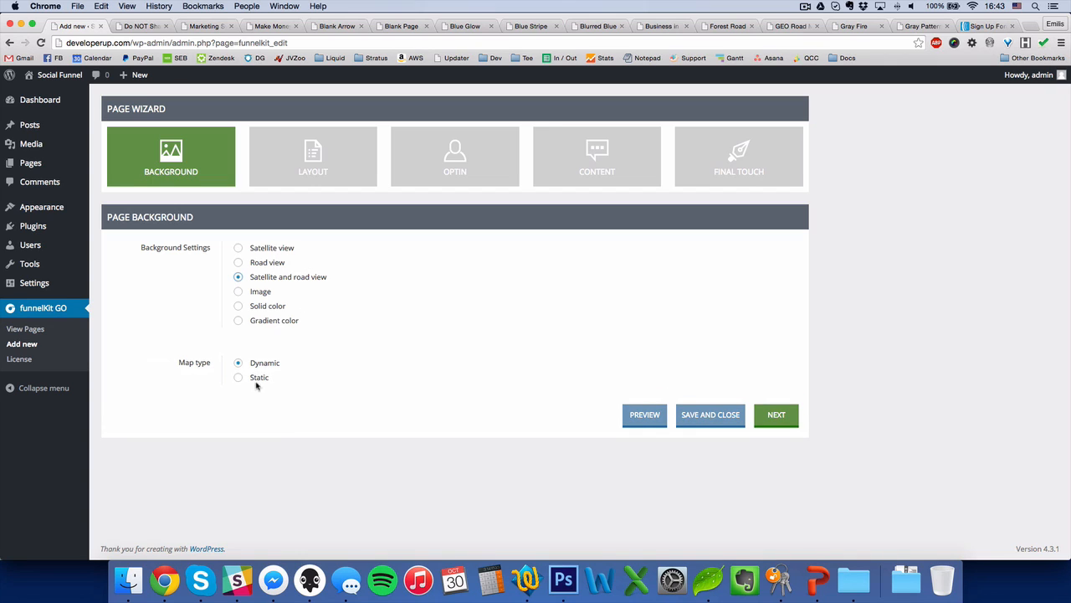
click(696, 421)
click(475, 228)
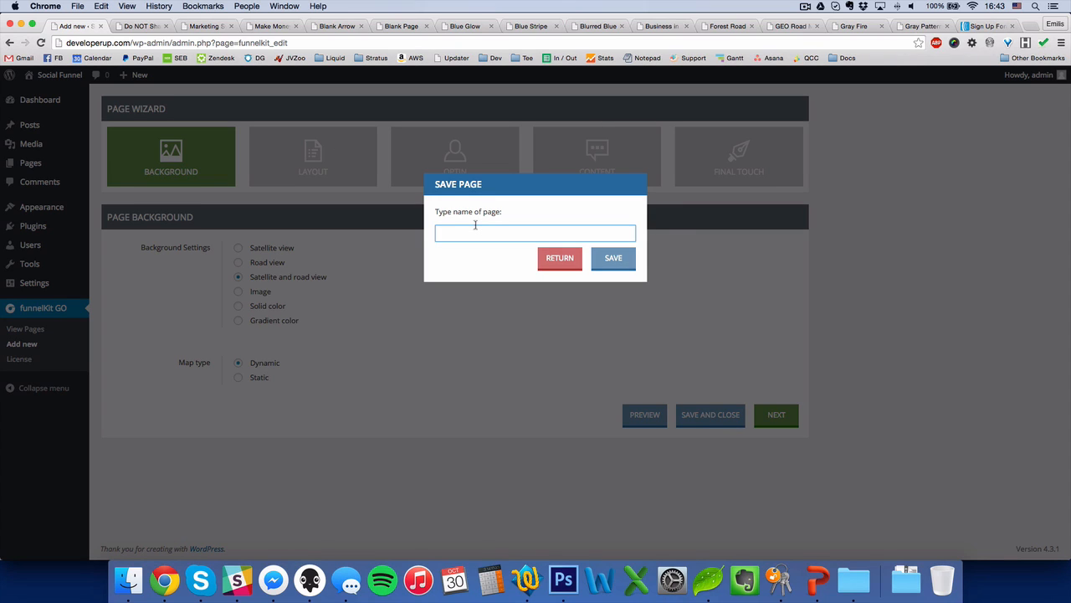
text(GEO Demo)
click(630, 253)
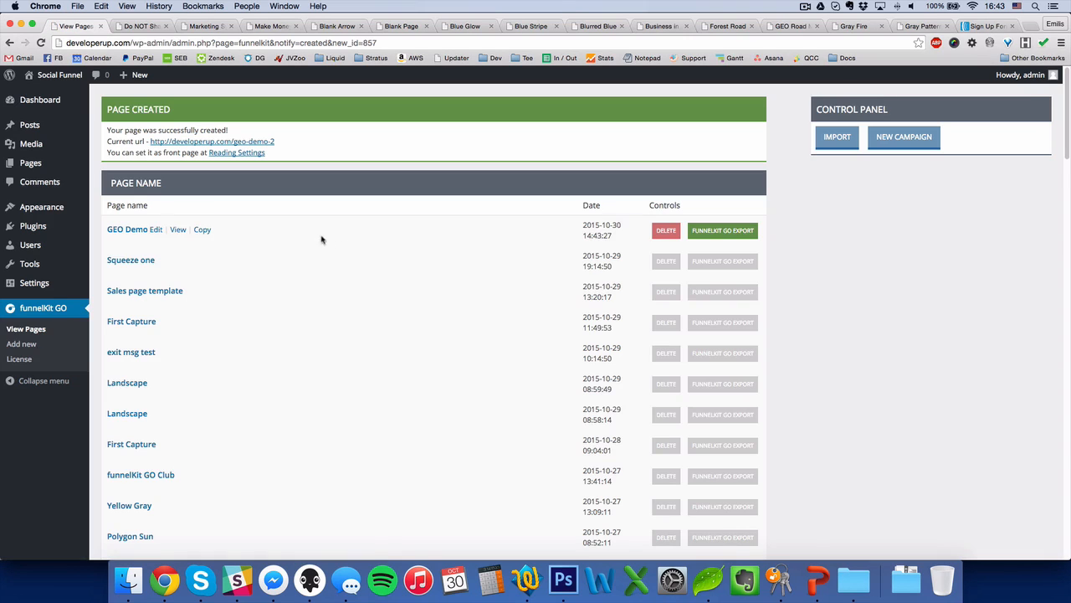
- View the published GEO Demo page and open it for editing in the page wizard
click(176, 231)
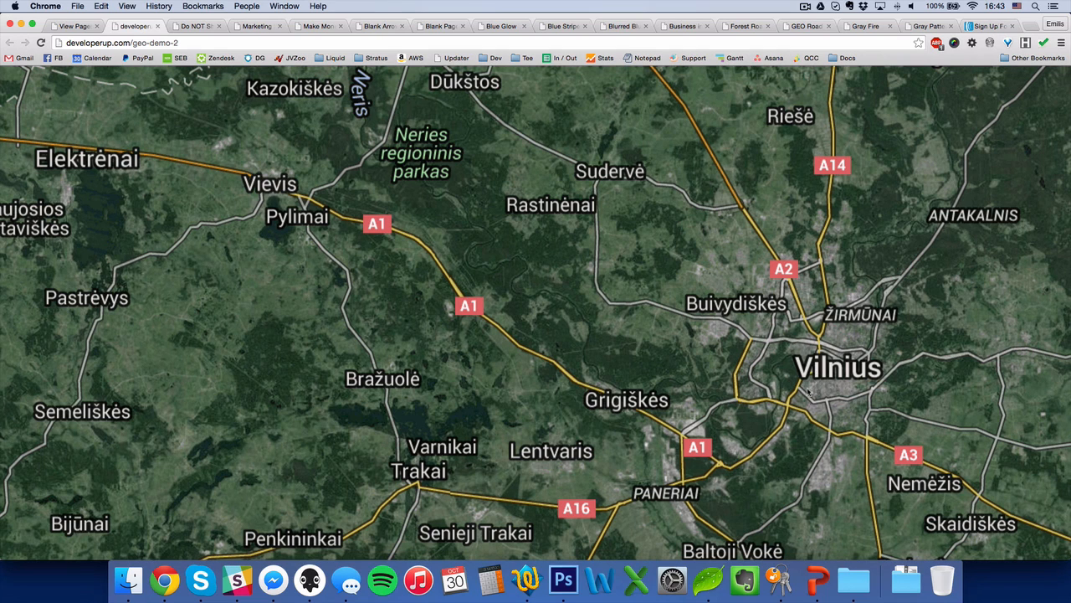
click(75, 26)
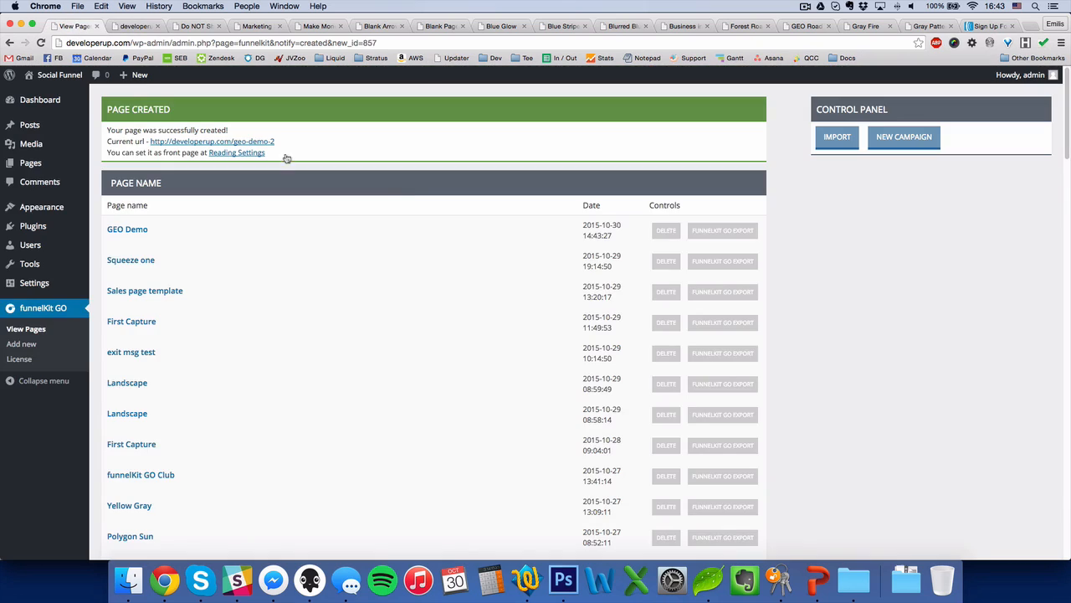
click(156, 231)
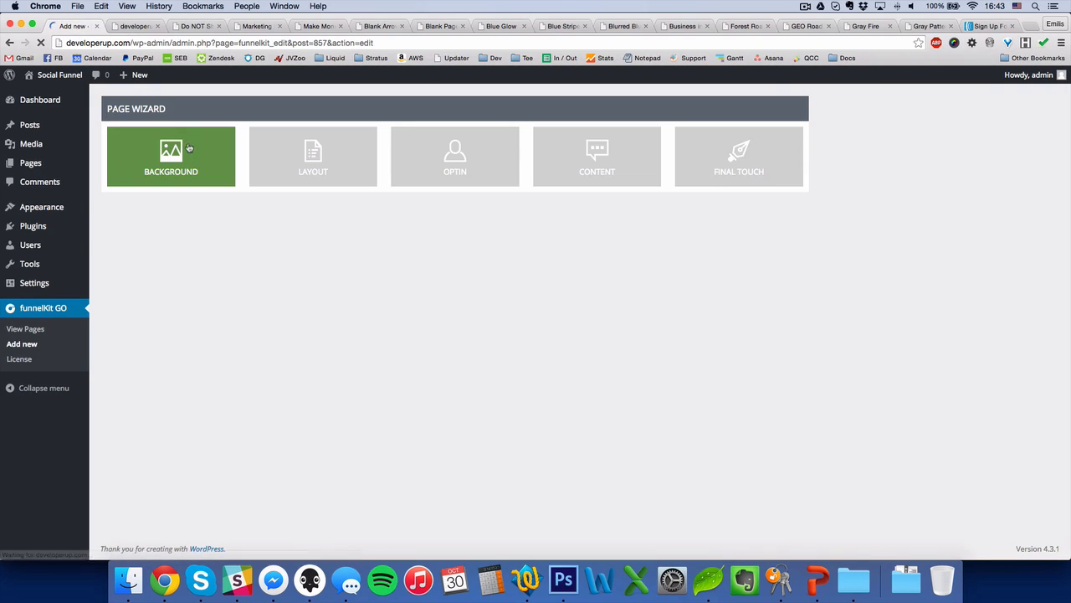
- Set the page layout to no background and position the container 150 px from the top
click(296, 152)
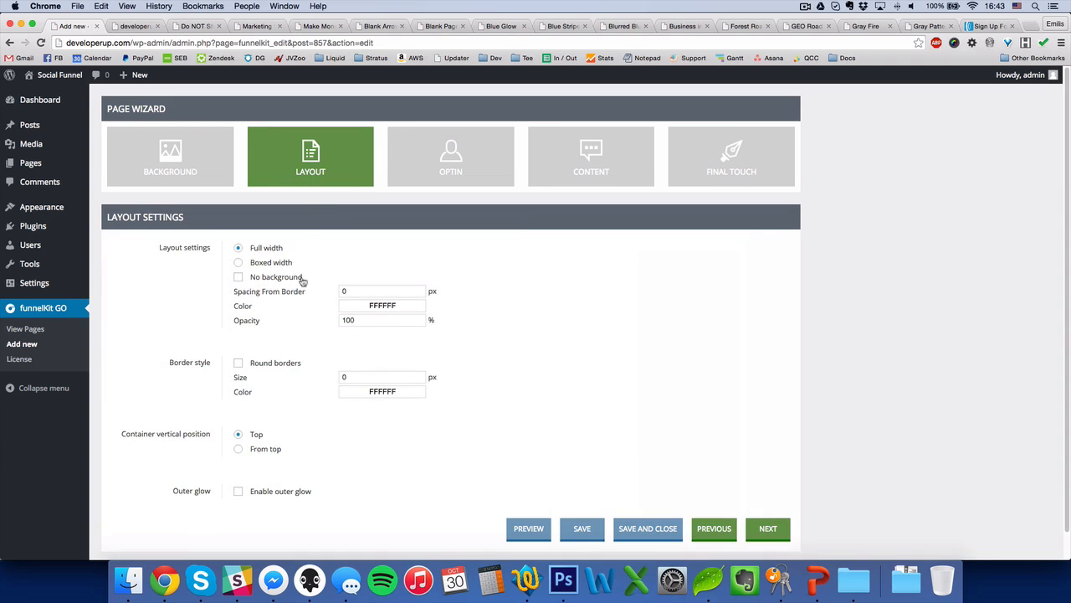
click(302, 281)
scroll(289, 280, down, 1)
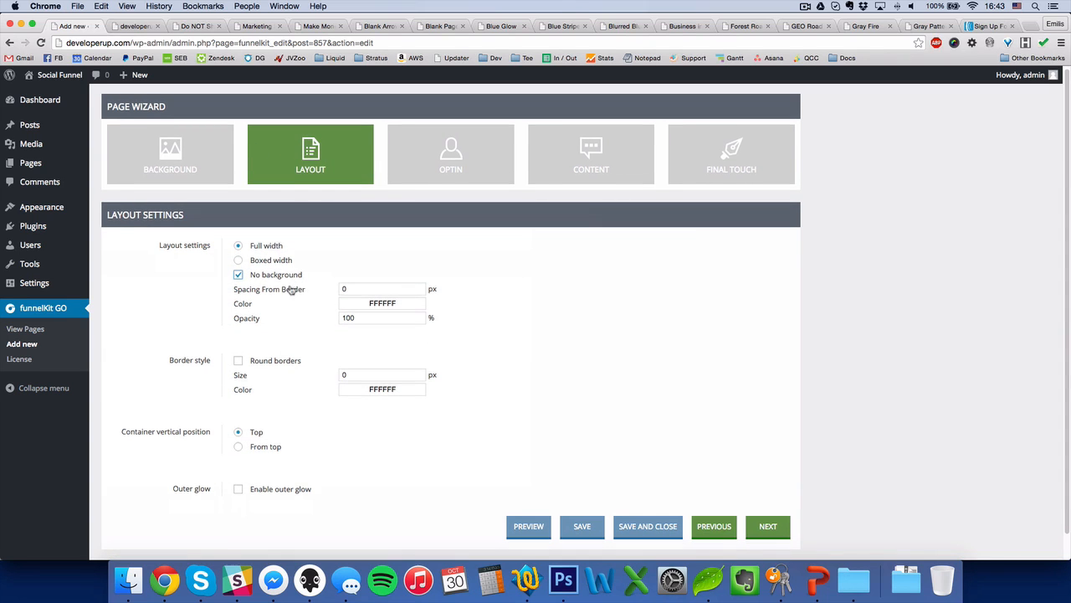
click(269, 449)
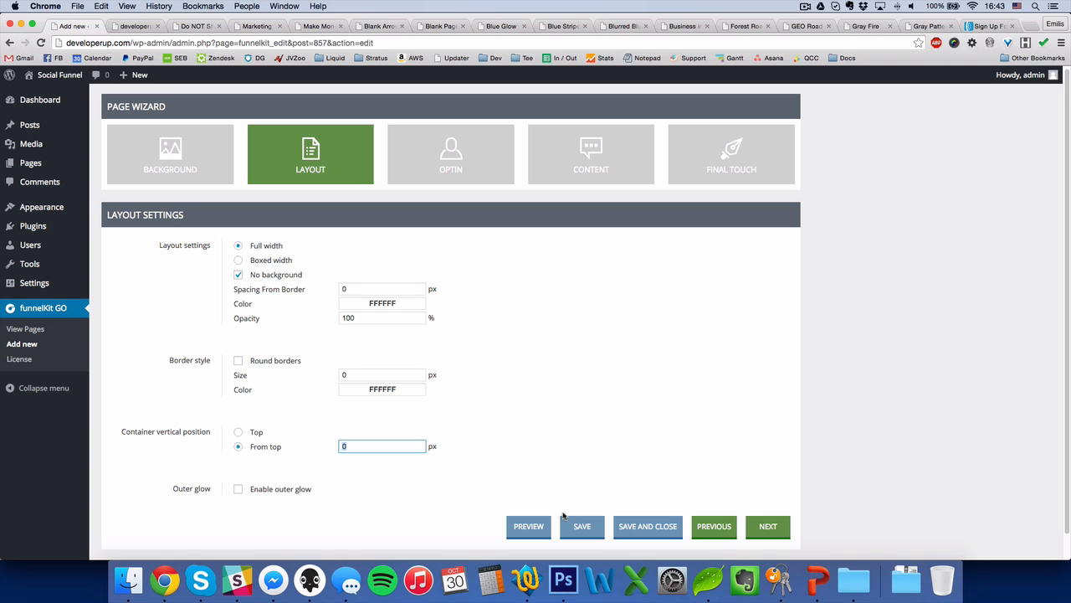
text(150)
- Open the page's optin settings, switch to AWeber and start a new sign-up form
click(461, 158)
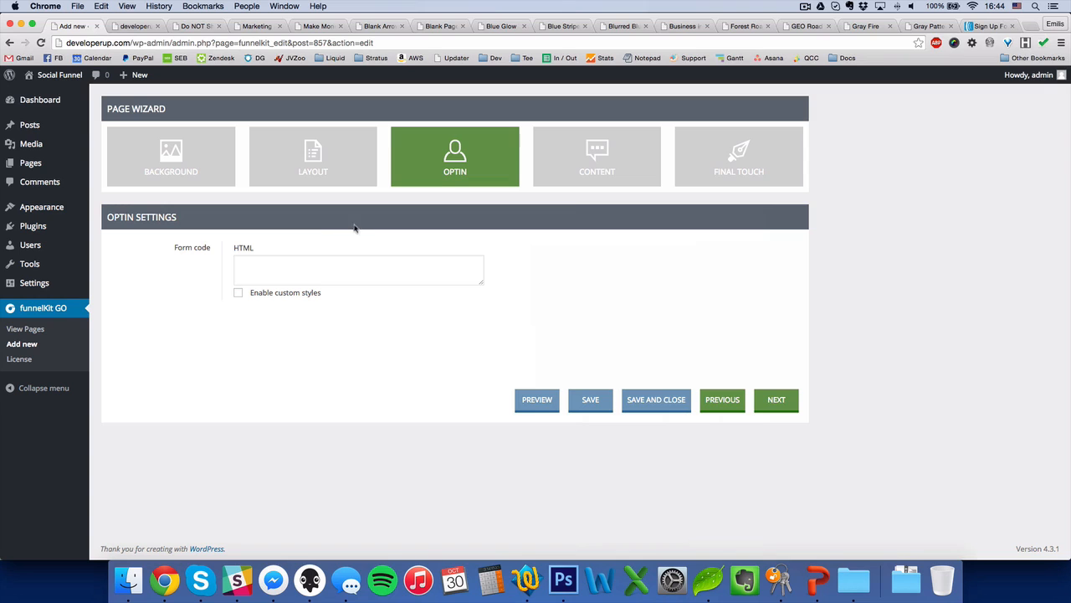
click(987, 27)
click(386, 256)
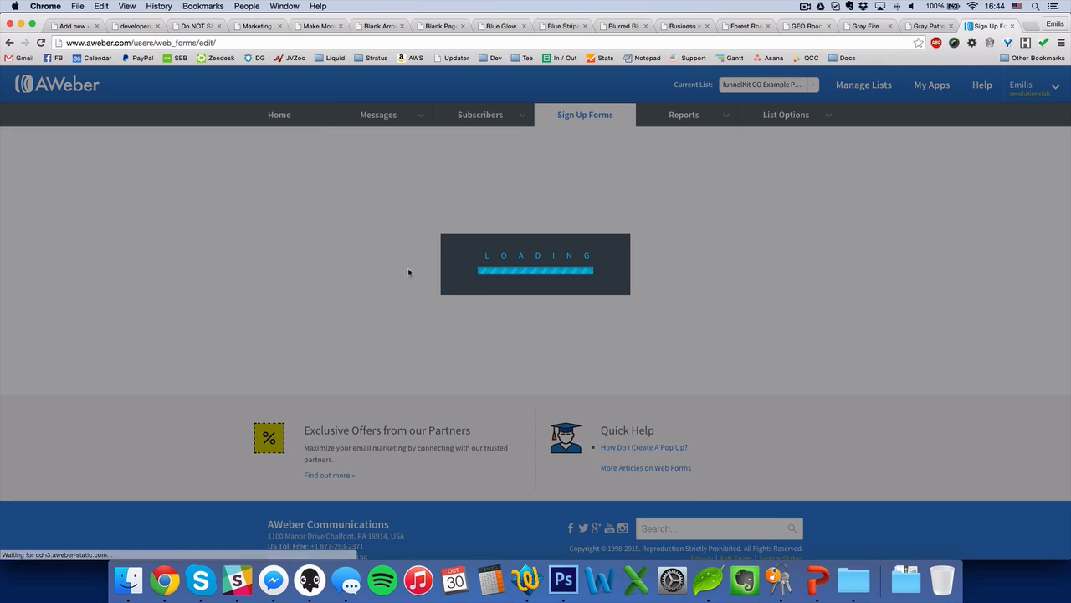
- Set the Name field's default value to "Enter your name here" and save the field
scroll(379, 302, down, 2)
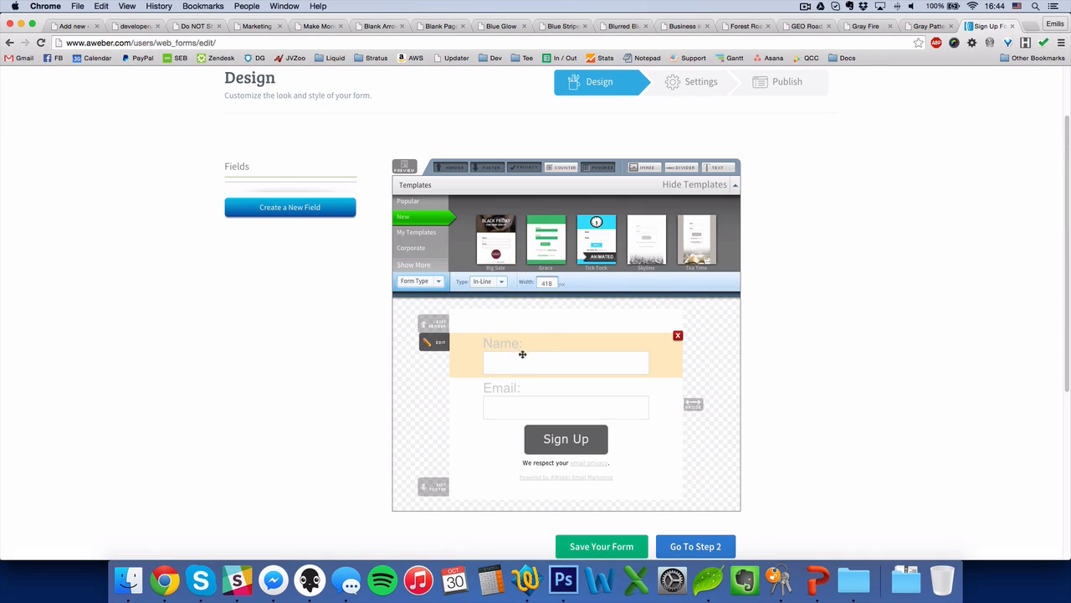
click(436, 344)
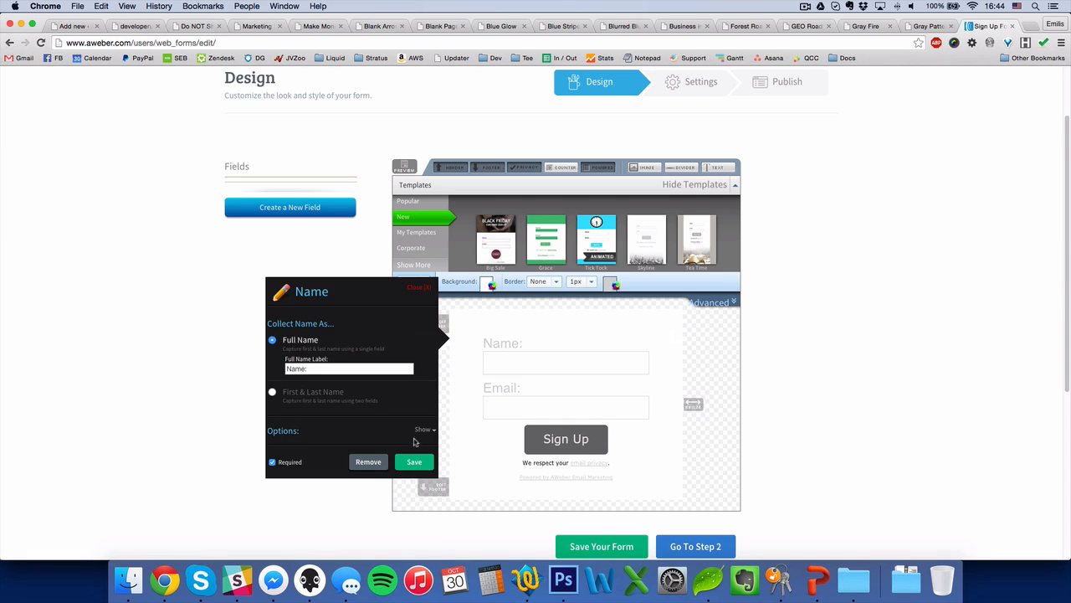
click(418, 431)
text(Enter )
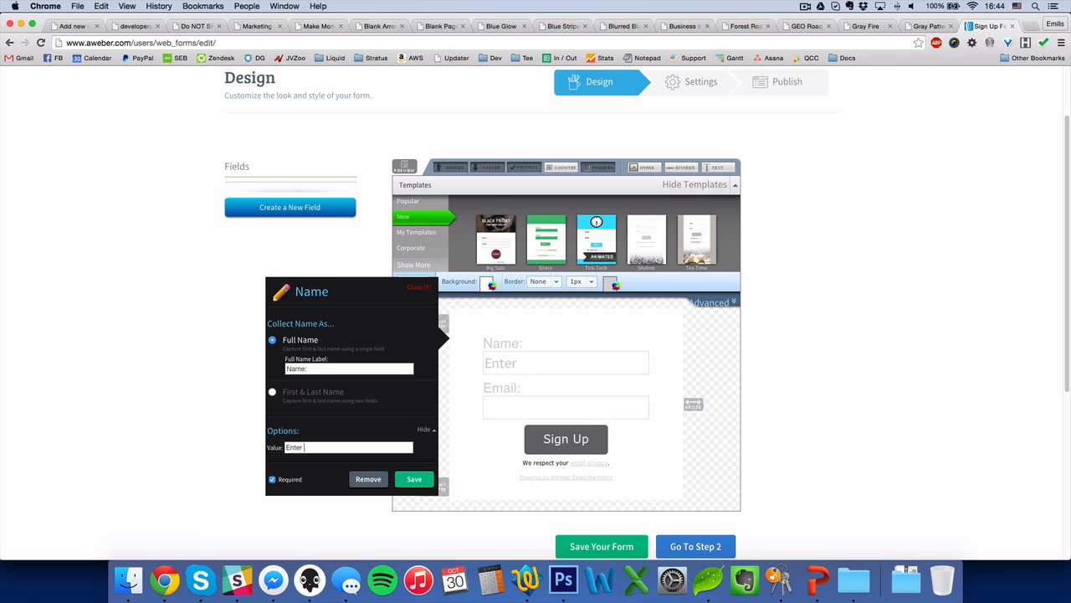
text(yoir)
text(r name here)
click(410, 482)
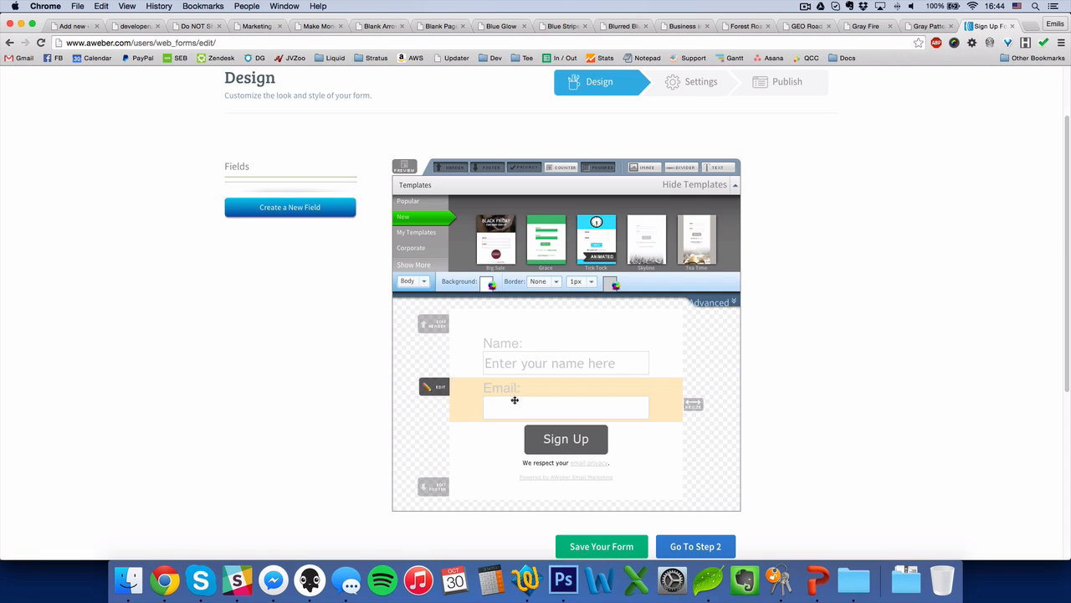
- Set the Email field's default value to "Enter your email here" and save the sign-up form
click(435, 388)
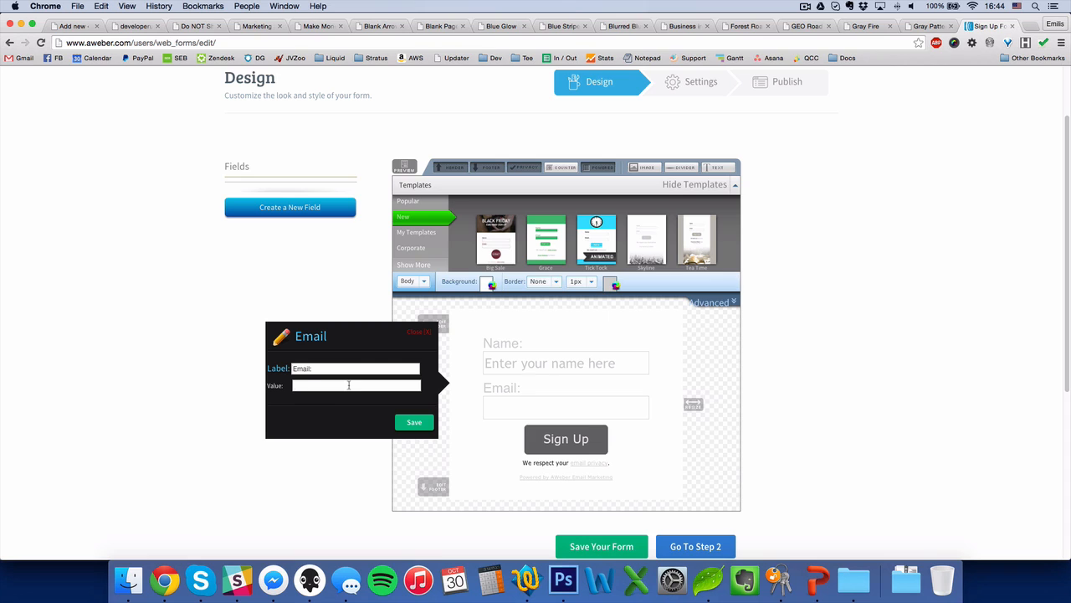
text(Enter your email here)
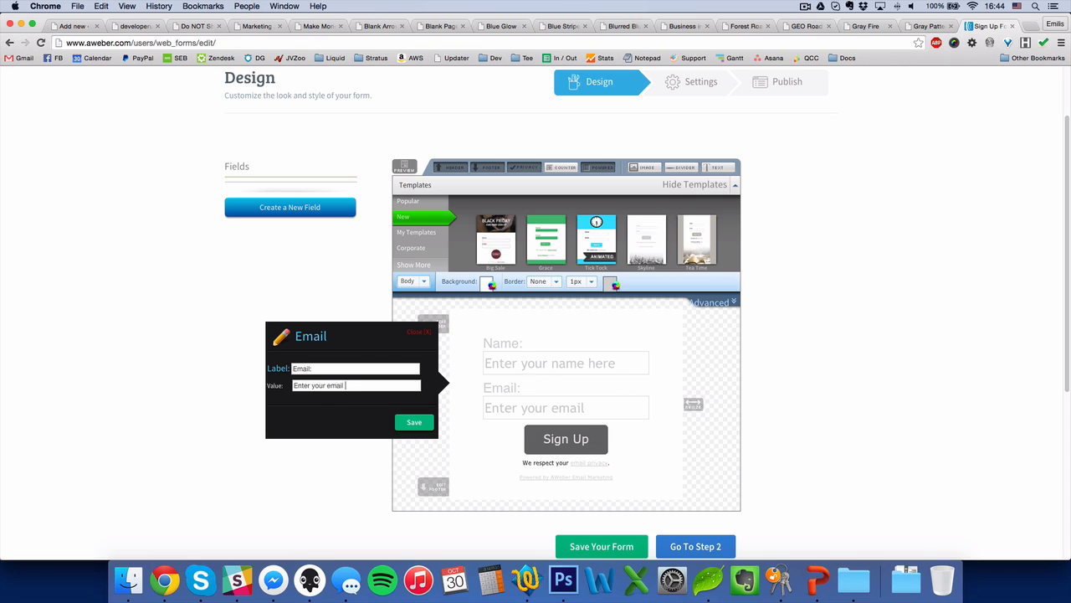
click(414, 422)
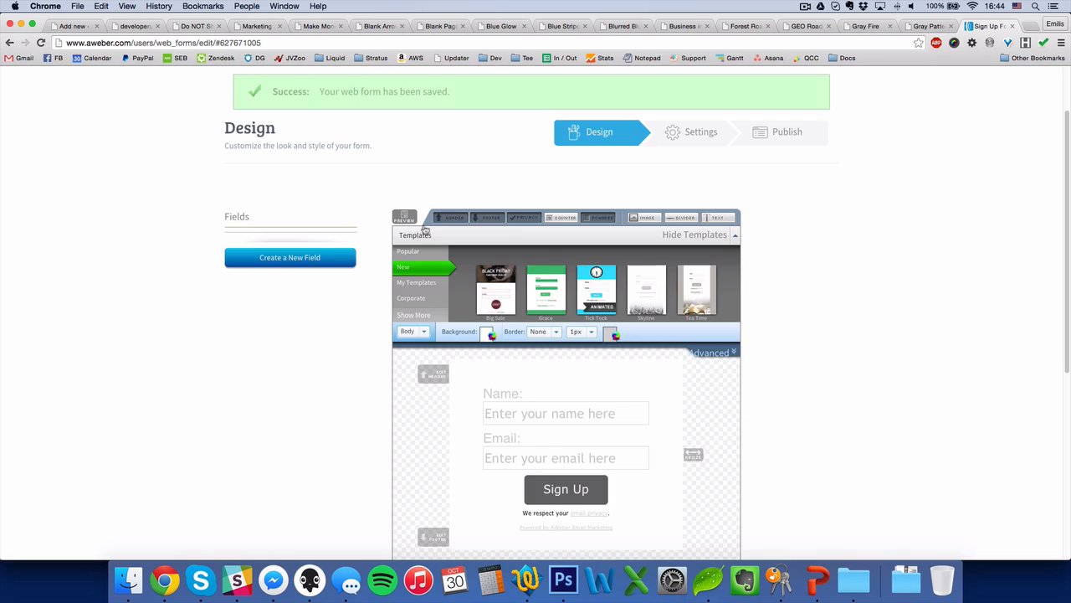
- Publish the form as self-installed, copy its entire raw HTML code and return to the GEO Demo optin settings
click(782, 133)
click(423, 251)
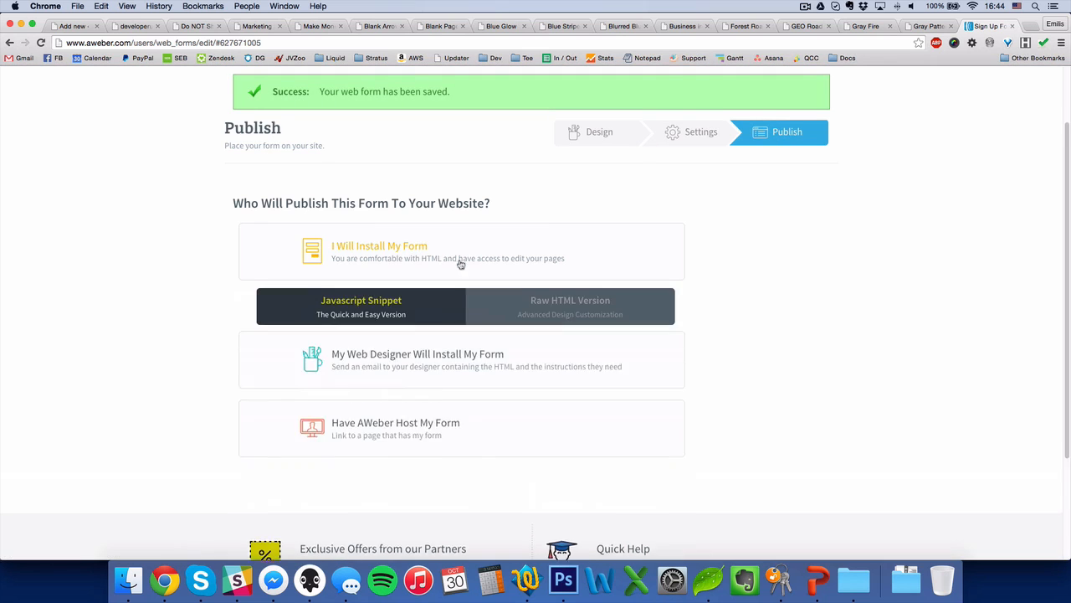
click(486, 315)
click(488, 431)
key(super+a)
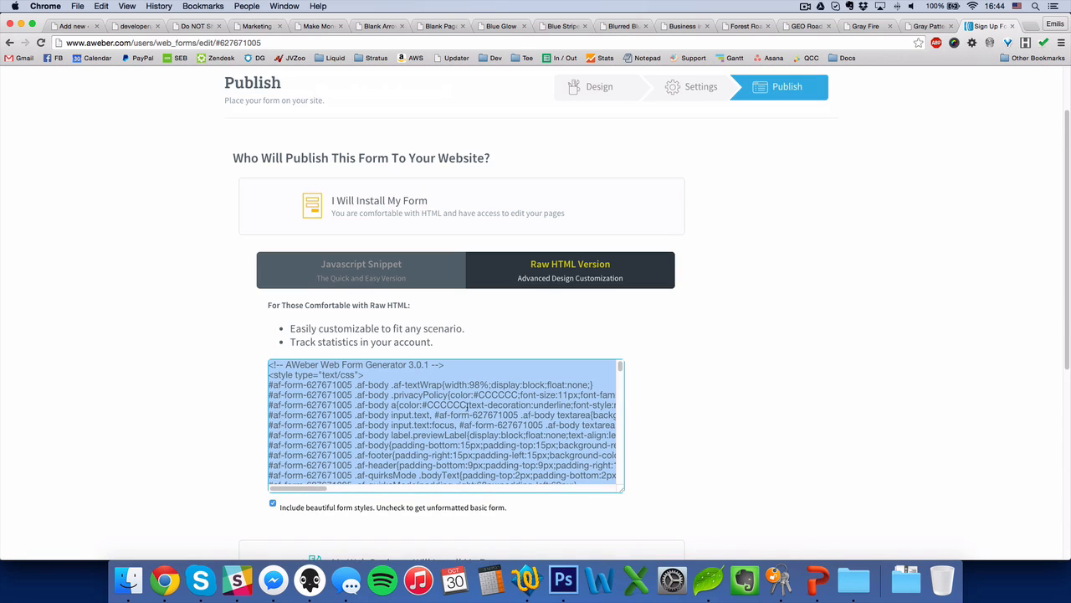
click(53, 26)
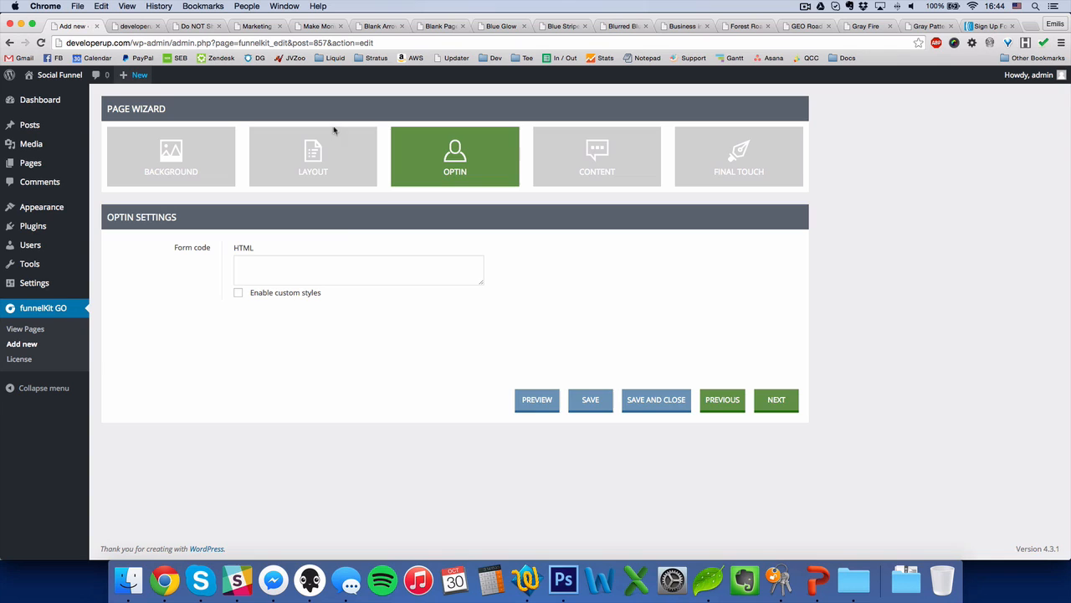
- Paste the copied AWeber form code into the optin form's HTML and go to the content settings
click(353, 268)
key(super+v)
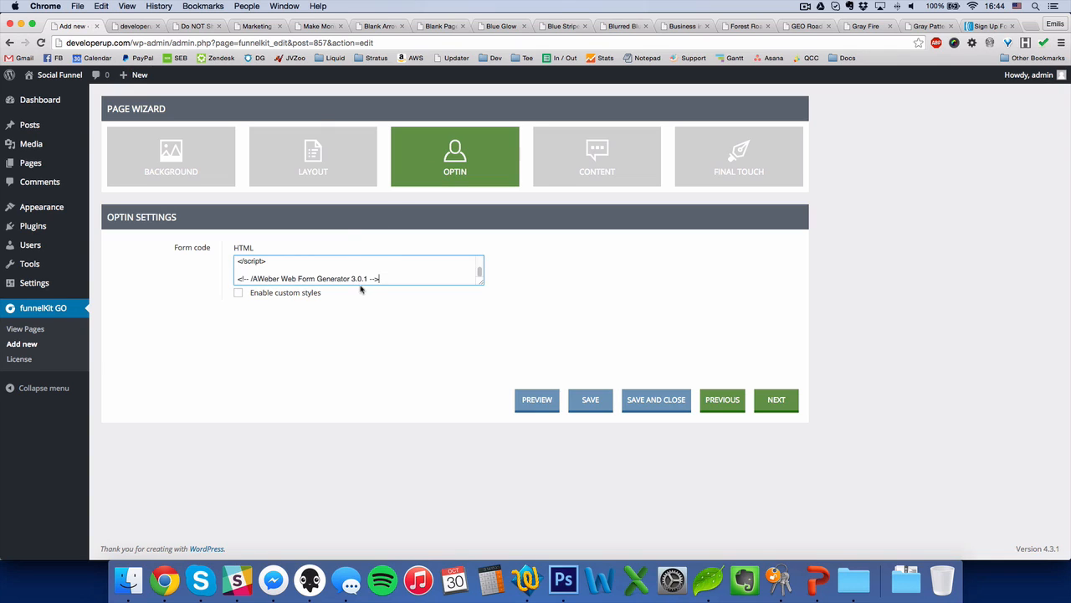
click(619, 177)
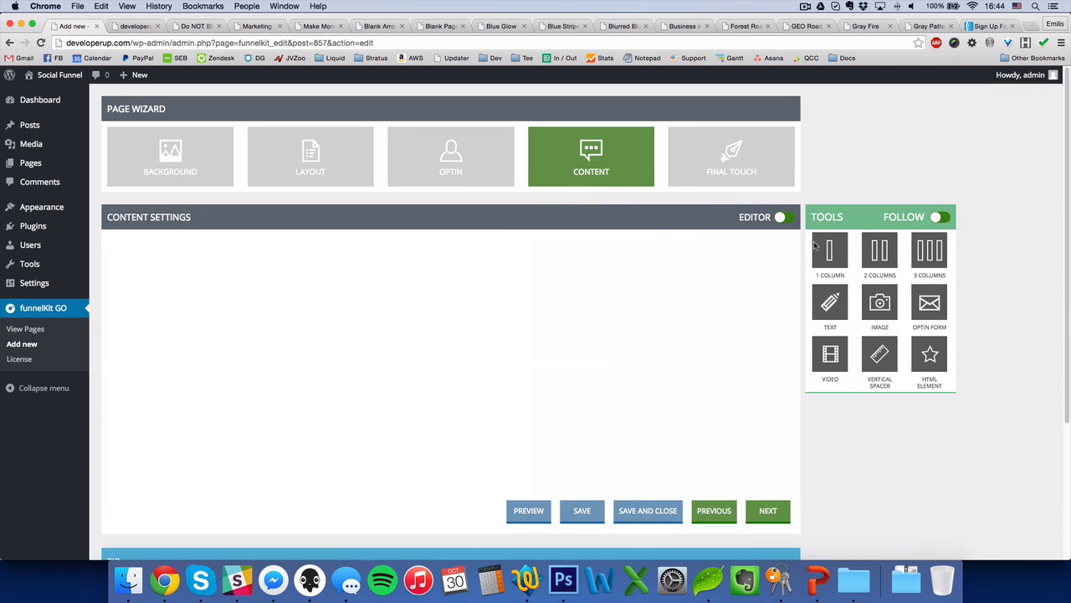
- Add a one-column block to the page content and set it to a boxed width of 700 pixels
drag(829, 252, 572, 292)
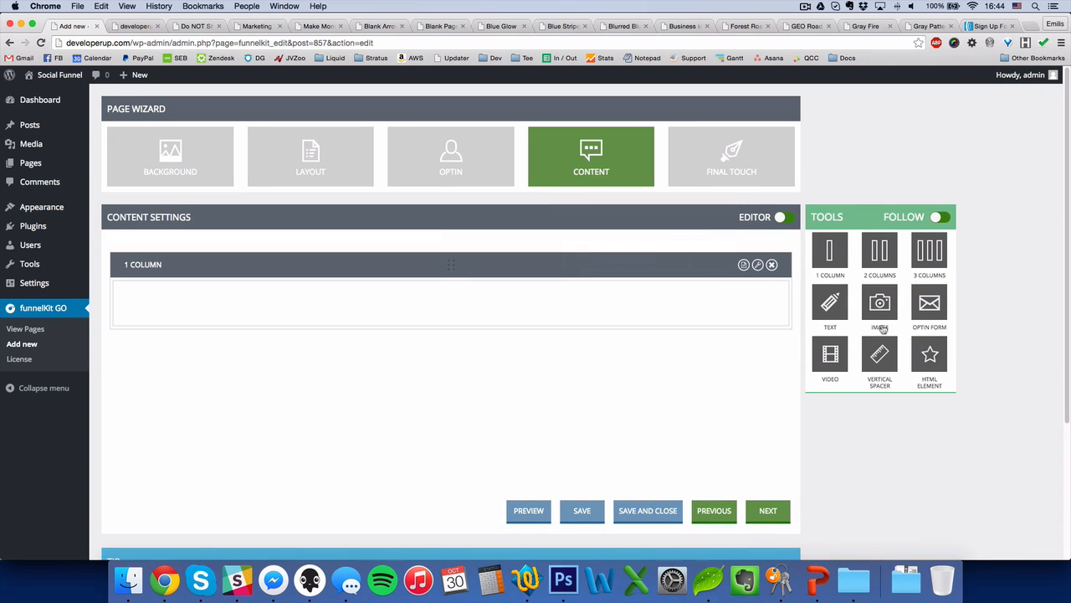
click(758, 265)
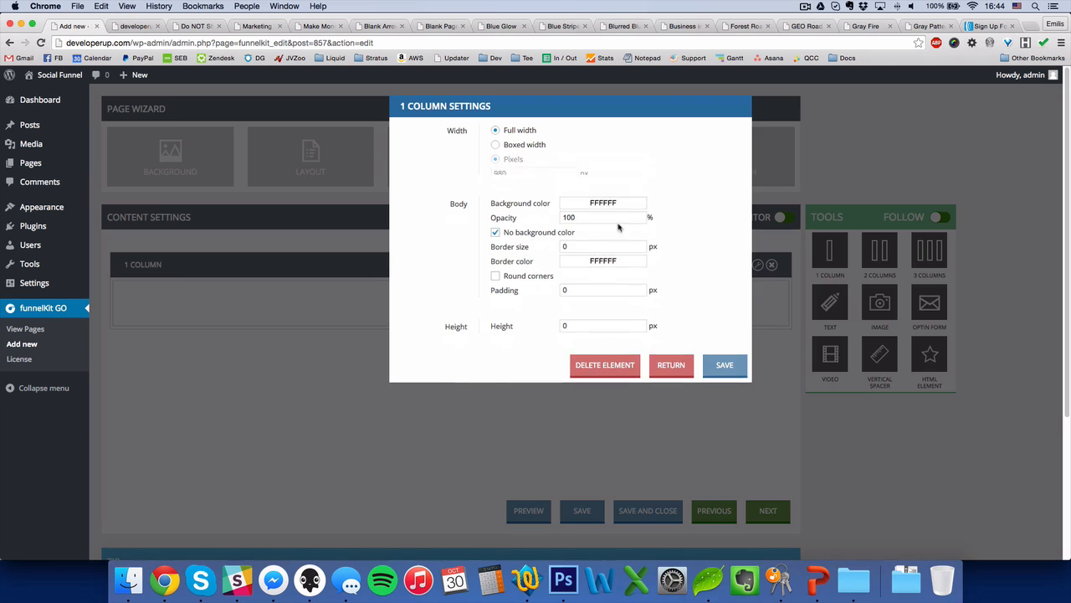
click(496, 145)
text(700)
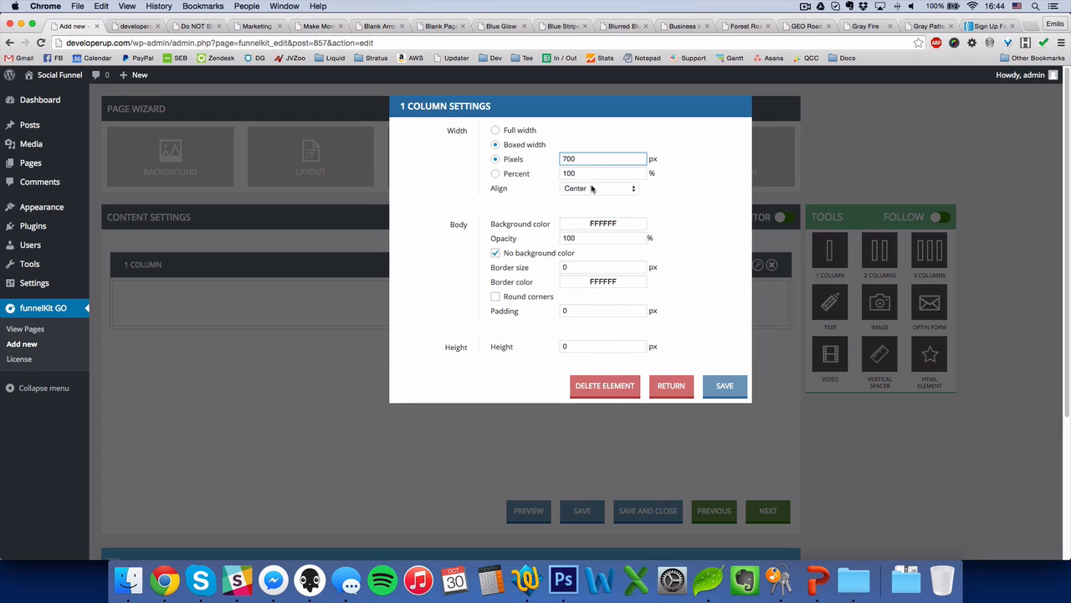
- Give the column a 000000 background with 70% opacity and 20 px padding, and save its settings
click(618, 225)
drag(688, 287, 688, 314)
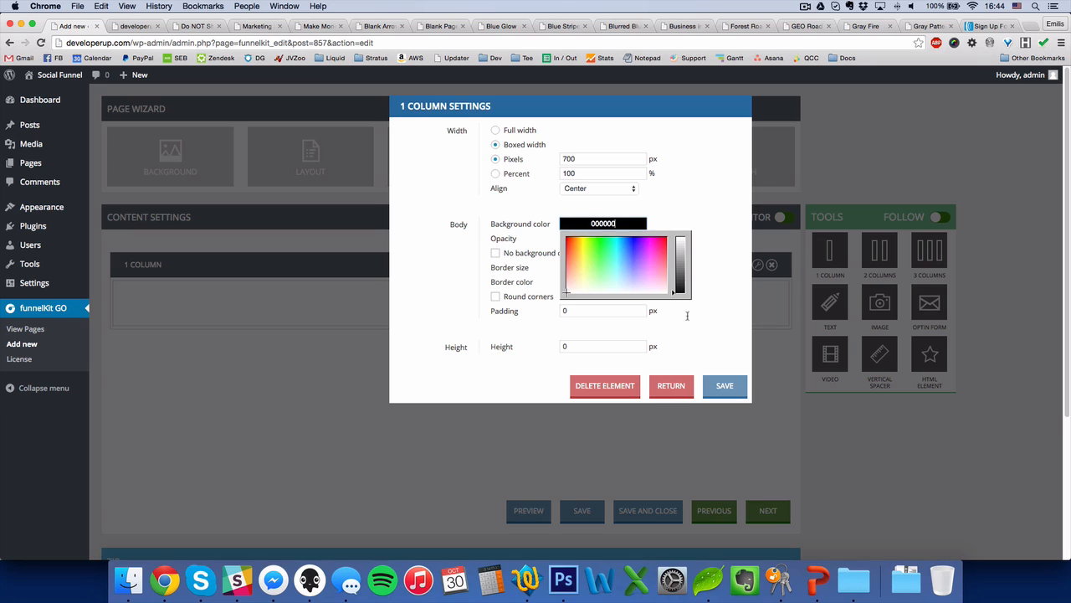
click(692, 196)
drag(634, 240, 505, 234)
text(70)
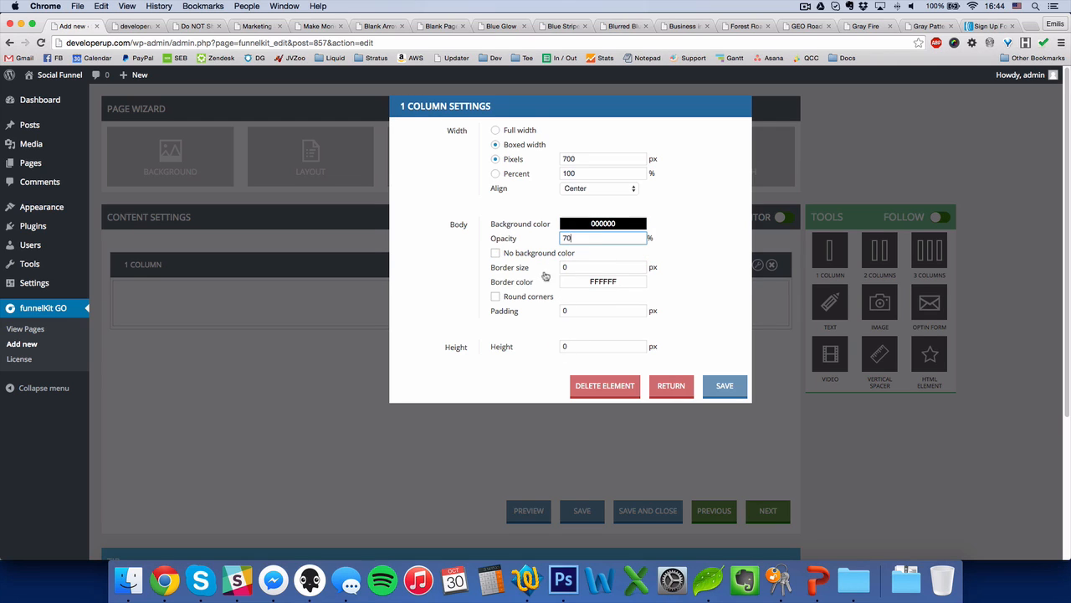
drag(578, 312, 512, 309)
text(20)
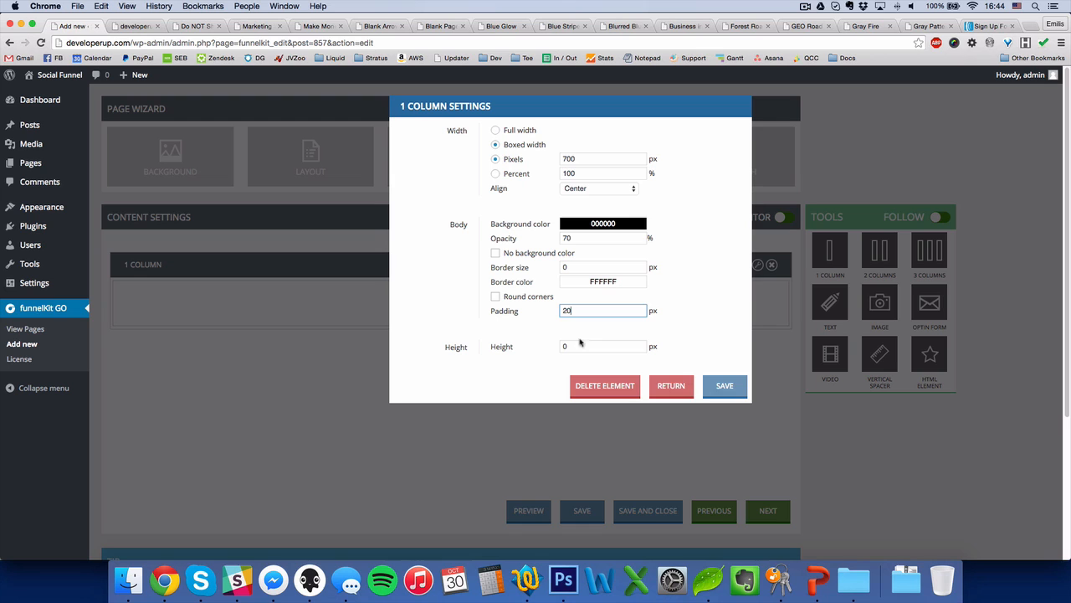
click(721, 385)
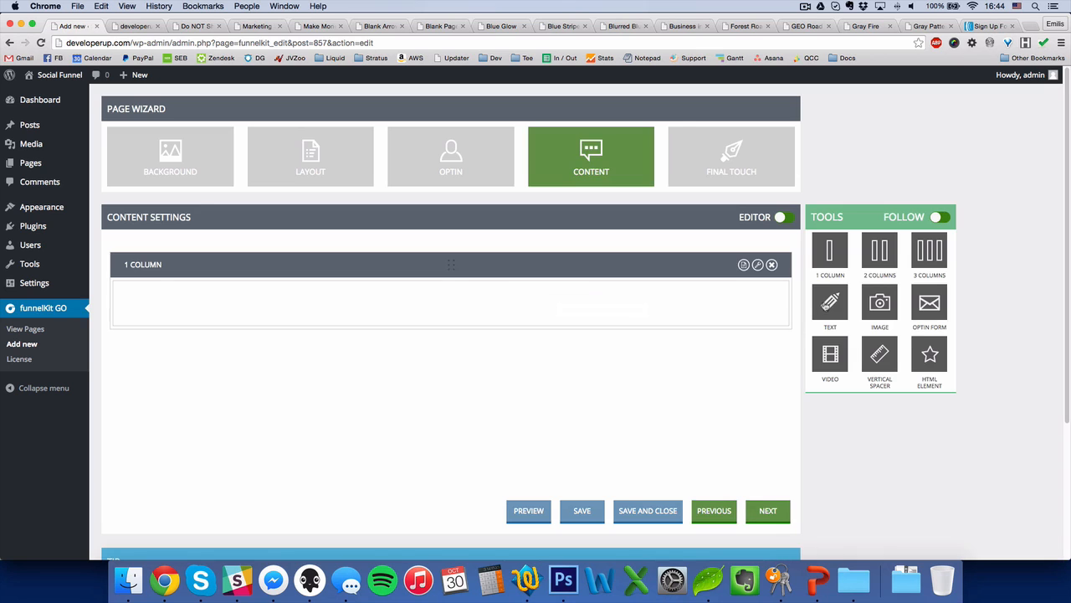
- Add a text element inside the column with the headline "This System Works In %City%!"
drag(827, 305, 637, 310)
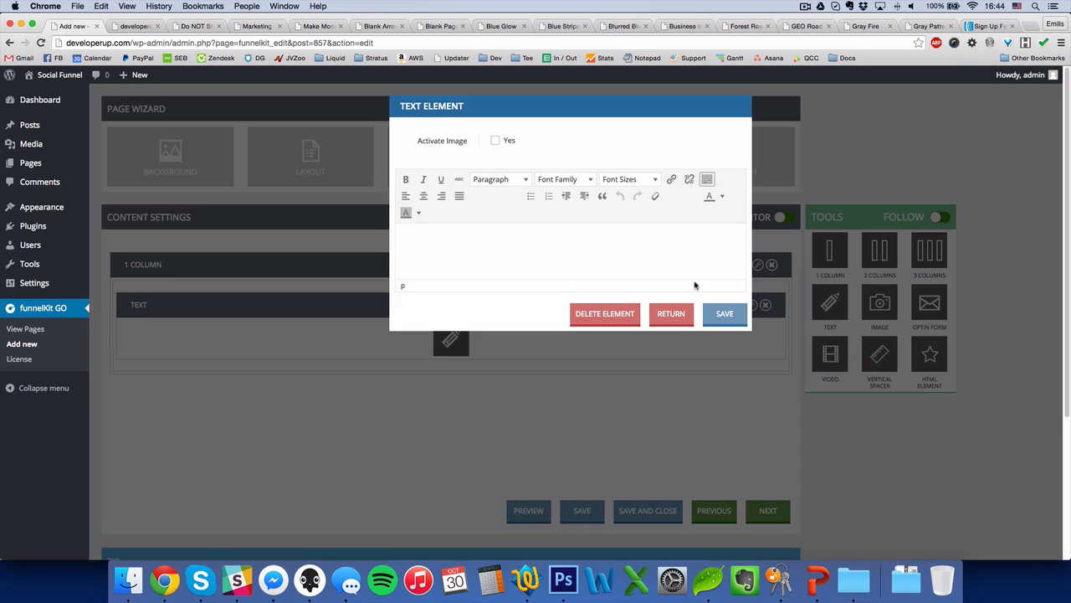
click(751, 305)
text(Congrats! Y)
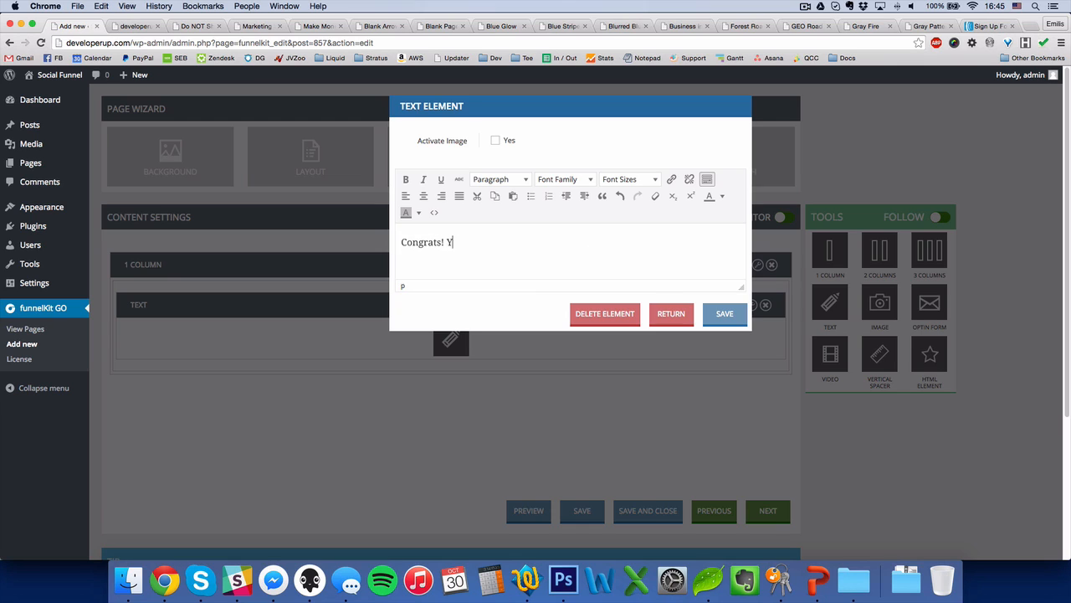
text(ou are eli)
key(ctrl+a)
key(BackSpace)
text(This)
text(Works)
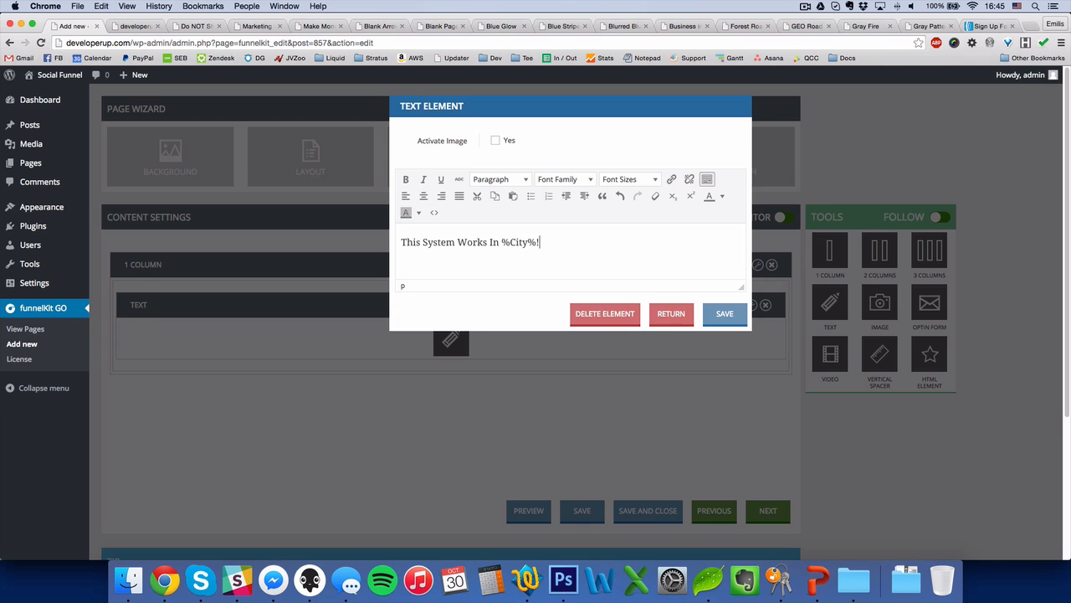
- Center the entire headline and format it in 26pt Oswald
key(super+a)
click(423, 196)
click(628, 179)
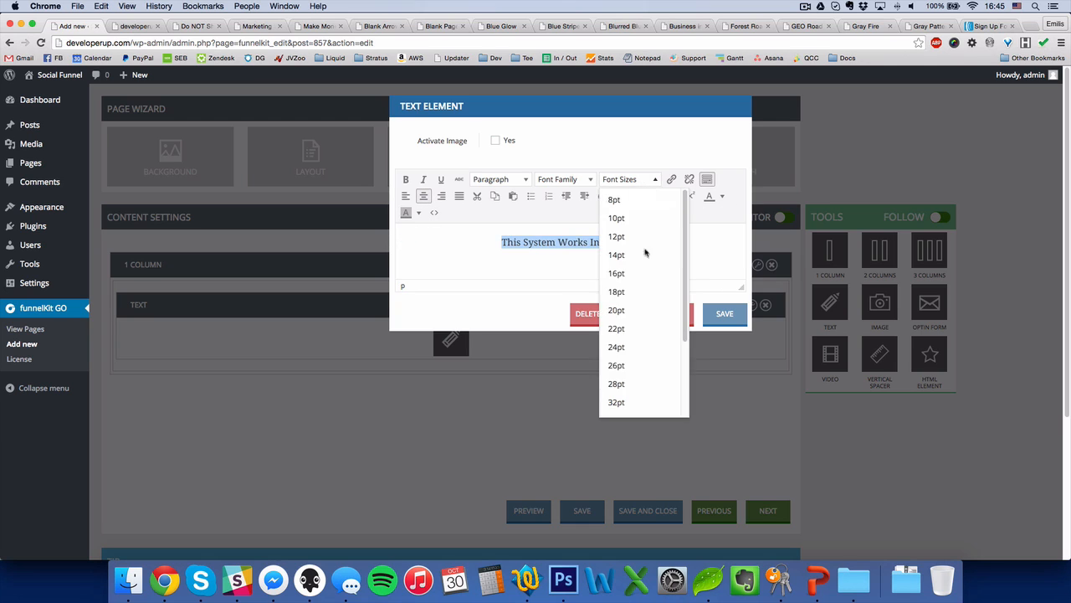
click(630, 366)
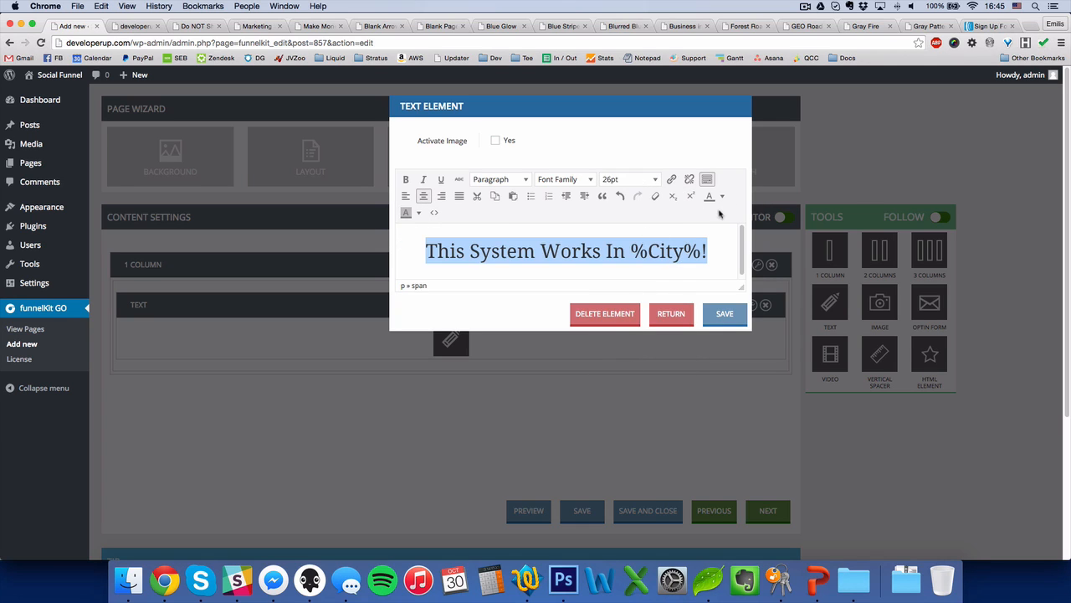
click(565, 179)
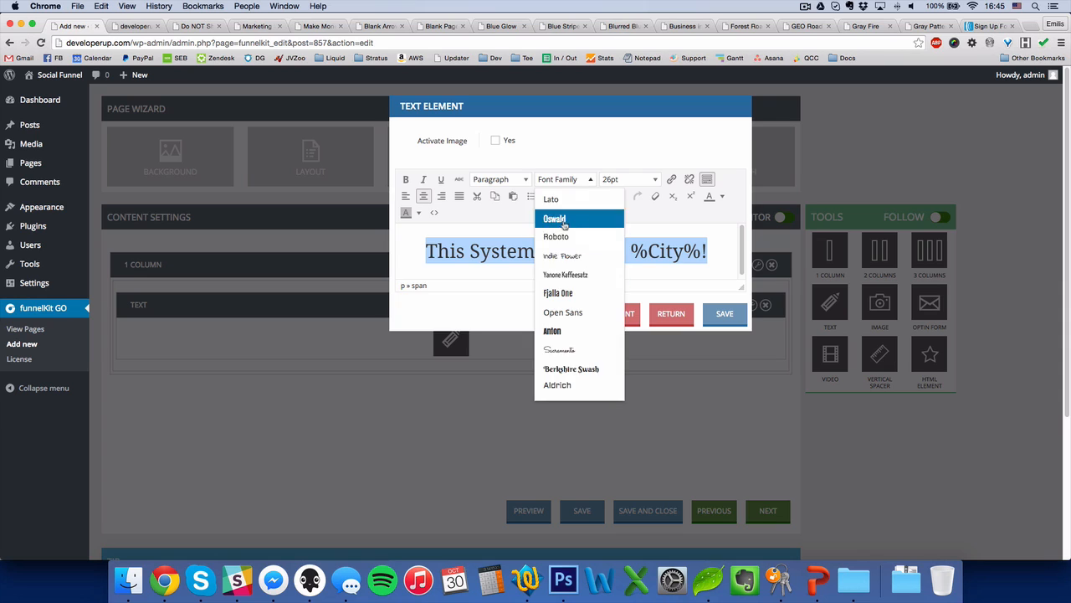
click(564, 221)
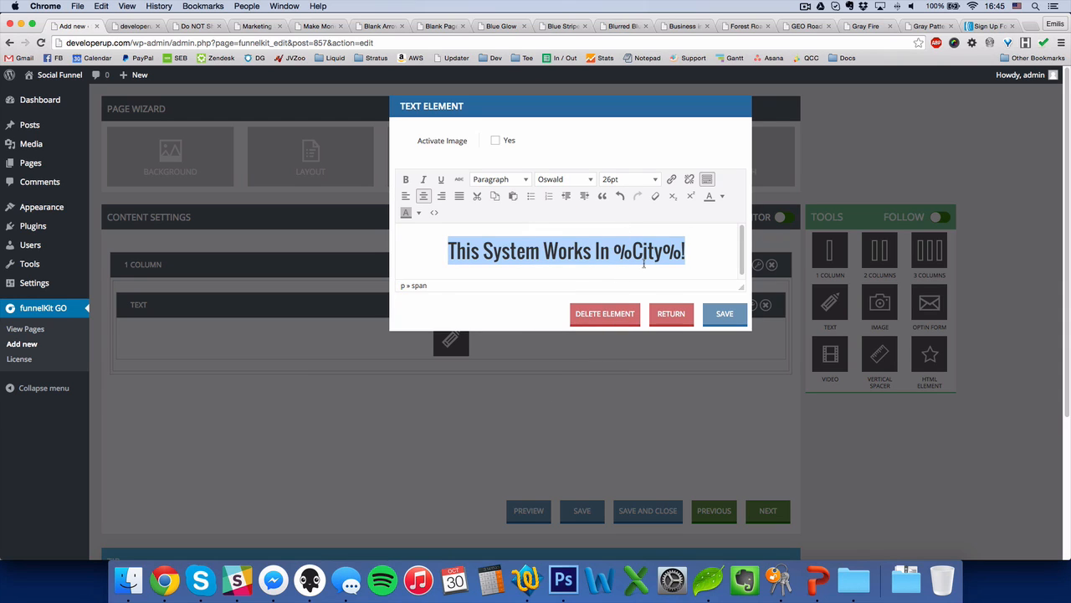
- Color the headline a bright orange-yellow using a custom text color and save the text element
click(723, 196)
click(730, 272)
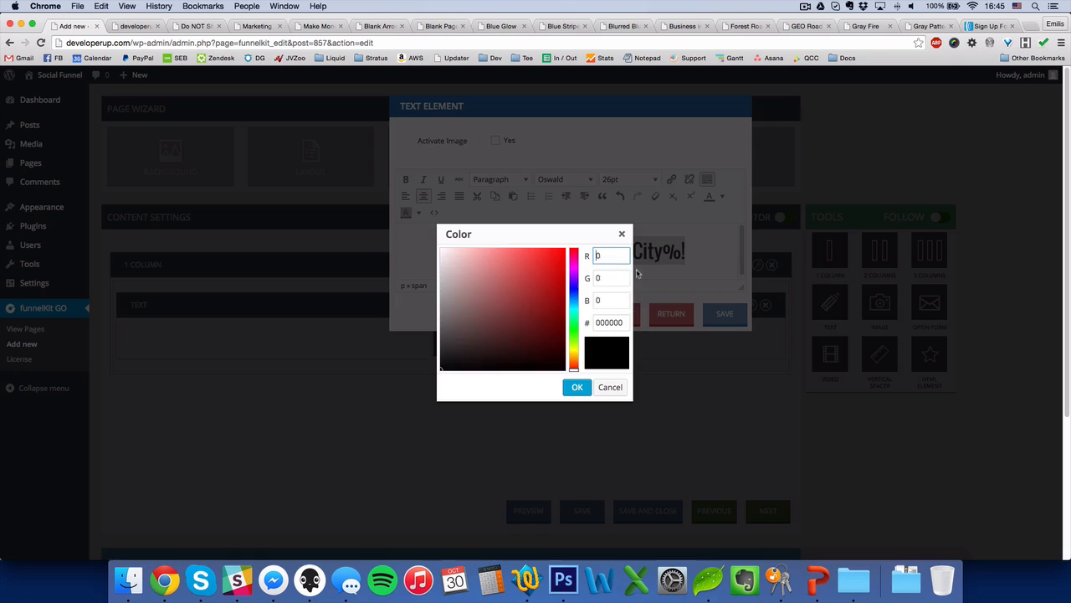
click(574, 354)
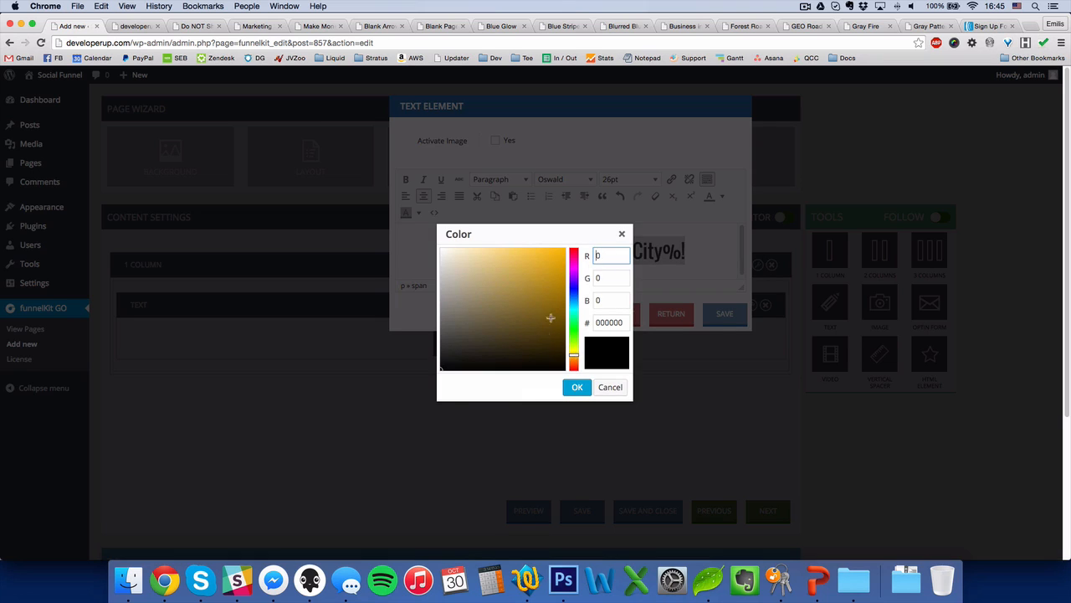
click(564, 249)
click(580, 389)
click(660, 275)
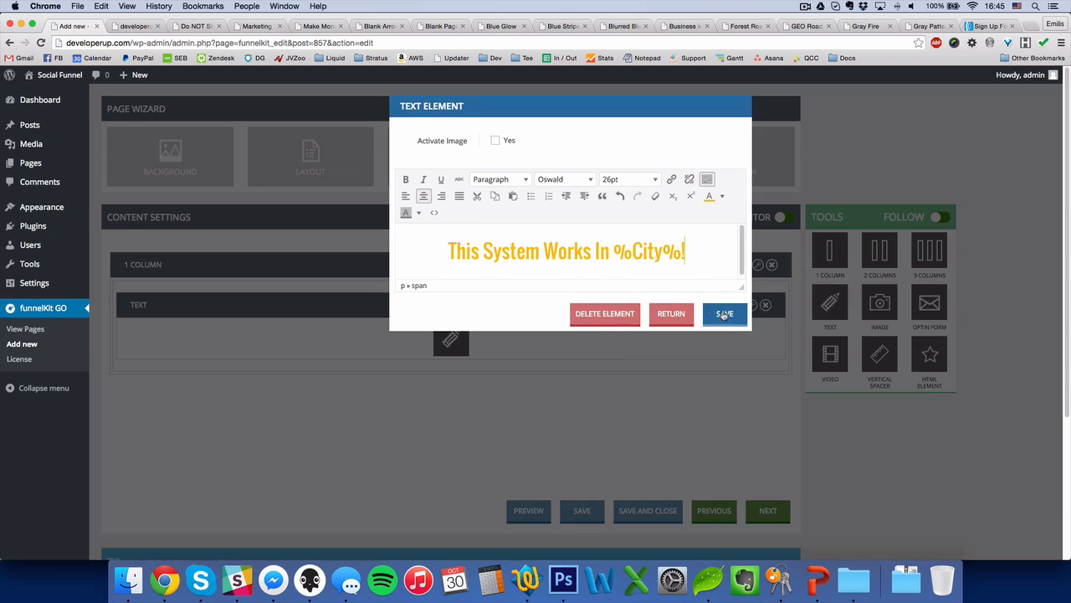
click(724, 315)
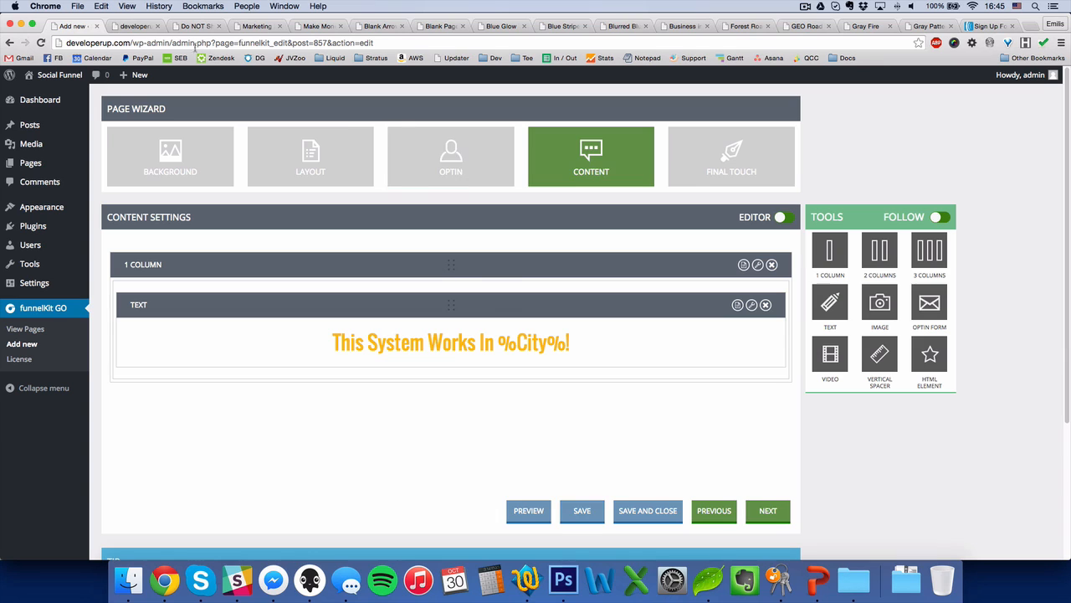
- Reload the live geo-demo-2 page and check the city name in the headline
key(Return)
click(147, 29)
click(42, 44)
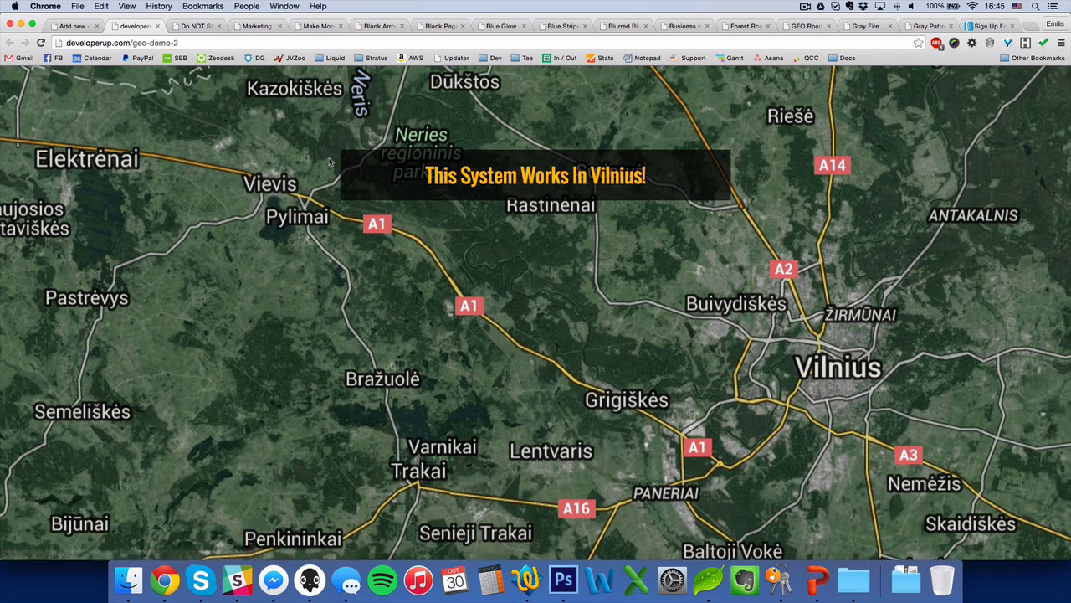
drag(589, 179, 651, 179)
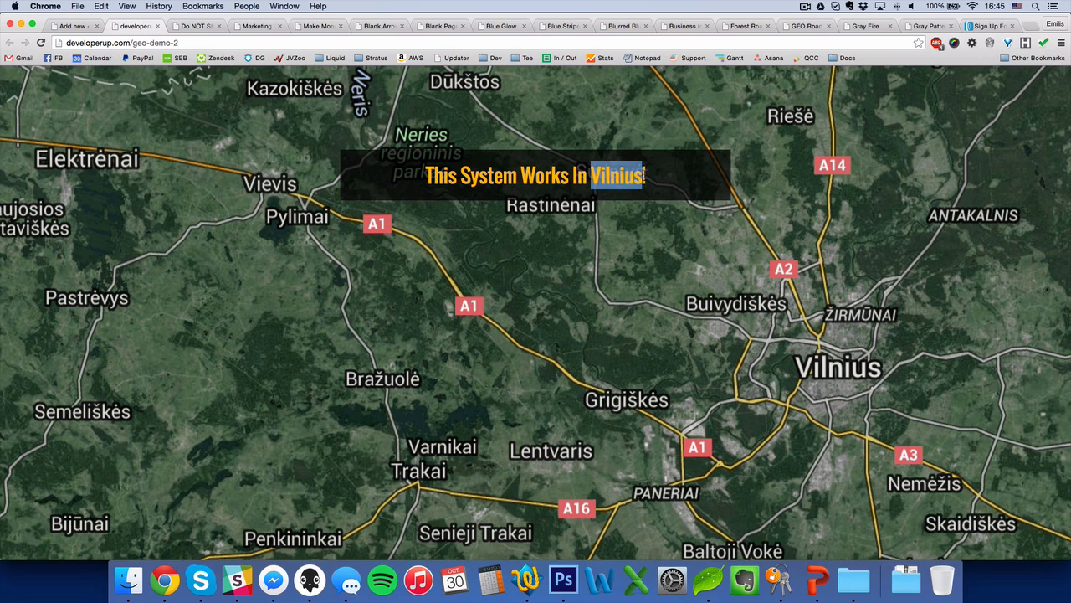
click(640, 178)
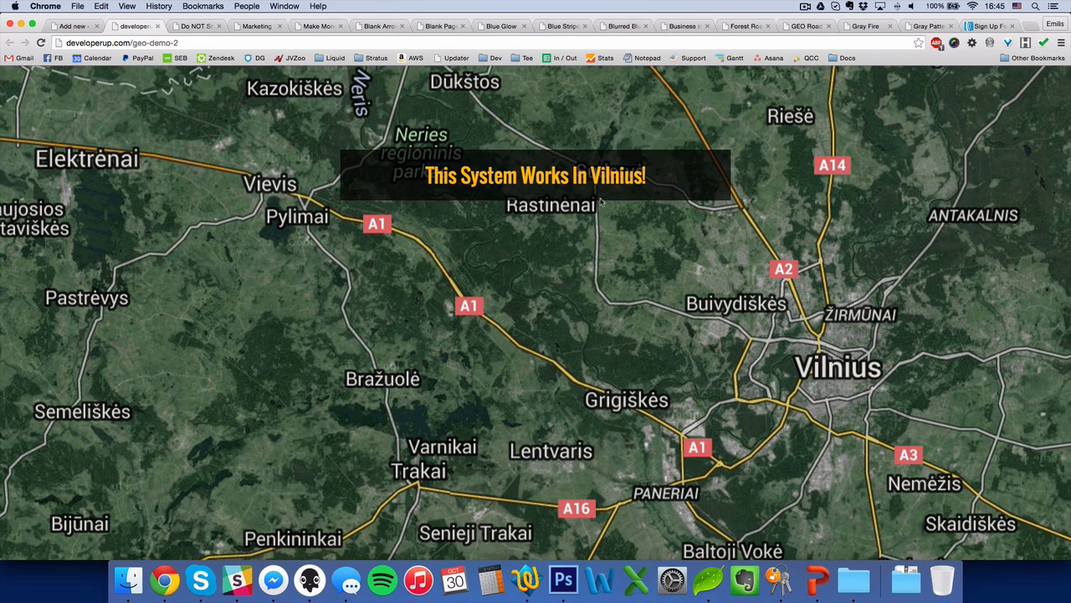
- Back in the page editor, duplicate the headline column and save the copy's settings with the 000000 background color
click(69, 26)
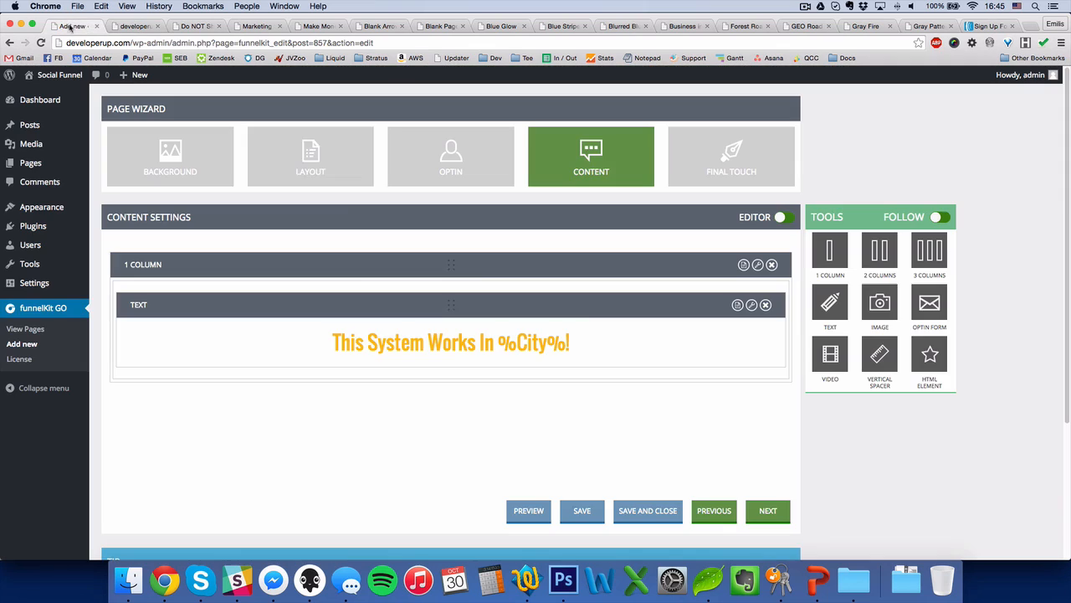
click(744, 266)
scroll(679, 359, down, 2)
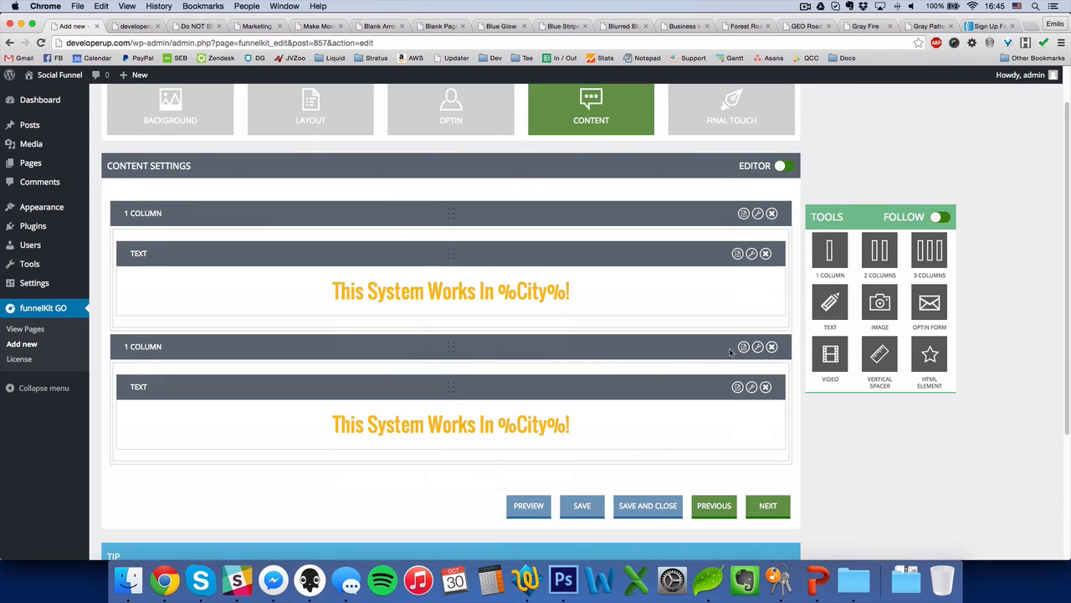
click(757, 347)
click(602, 224)
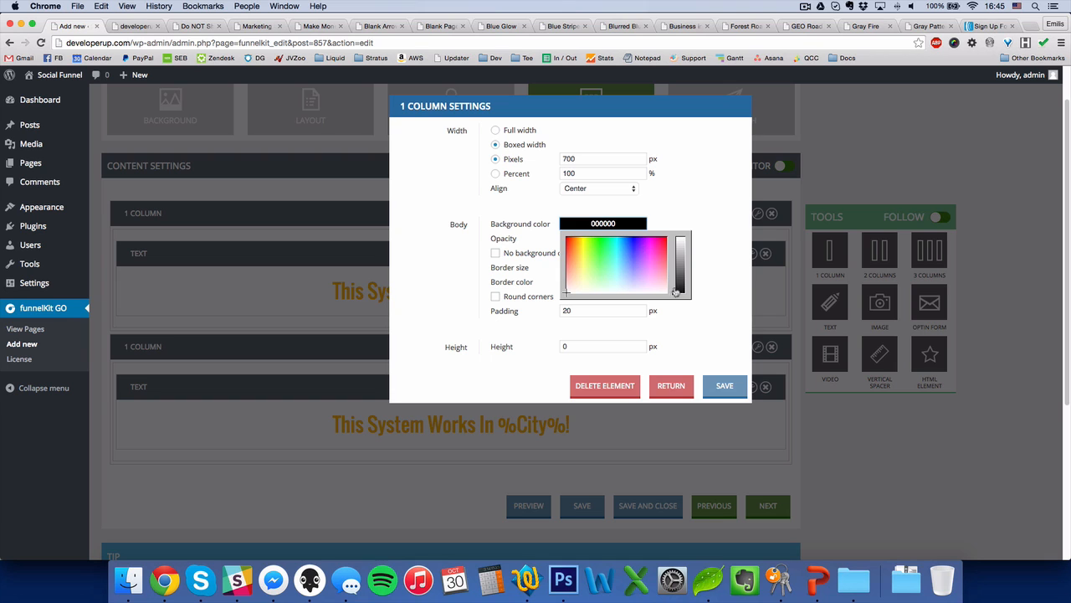
click(722, 386)
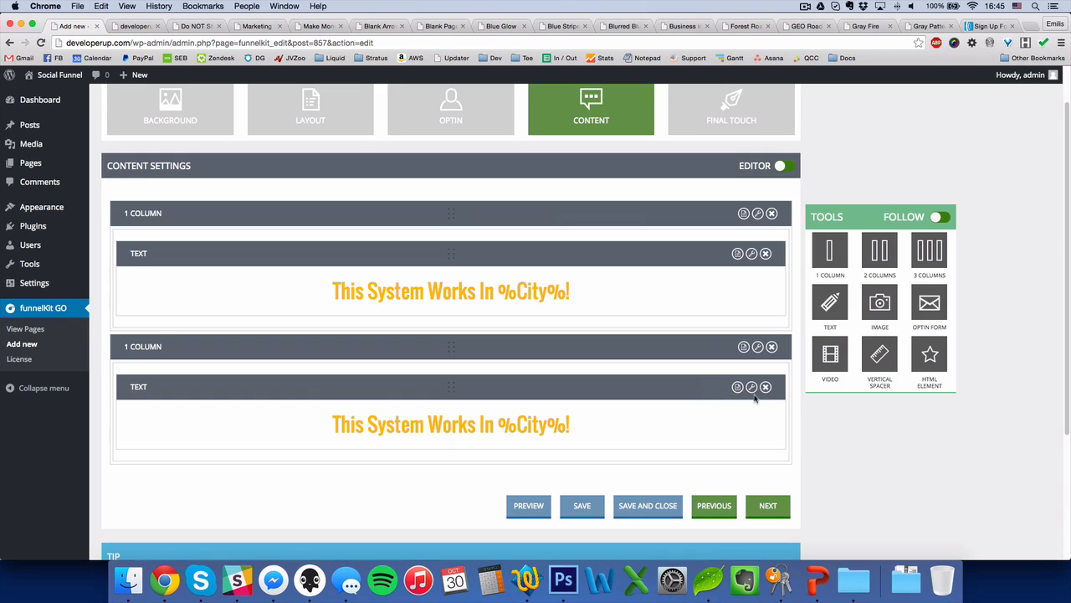
- Delete the copied headline from the second column and add a new text element in its place
click(765, 387)
click(624, 208)
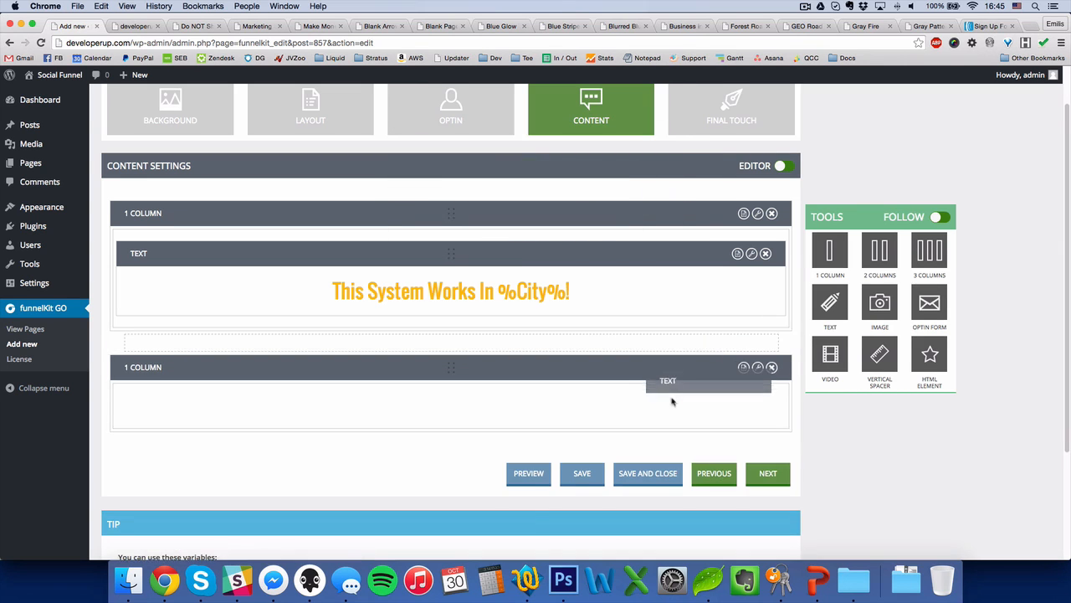
drag(671, 402, 721, 402)
click(752, 386)
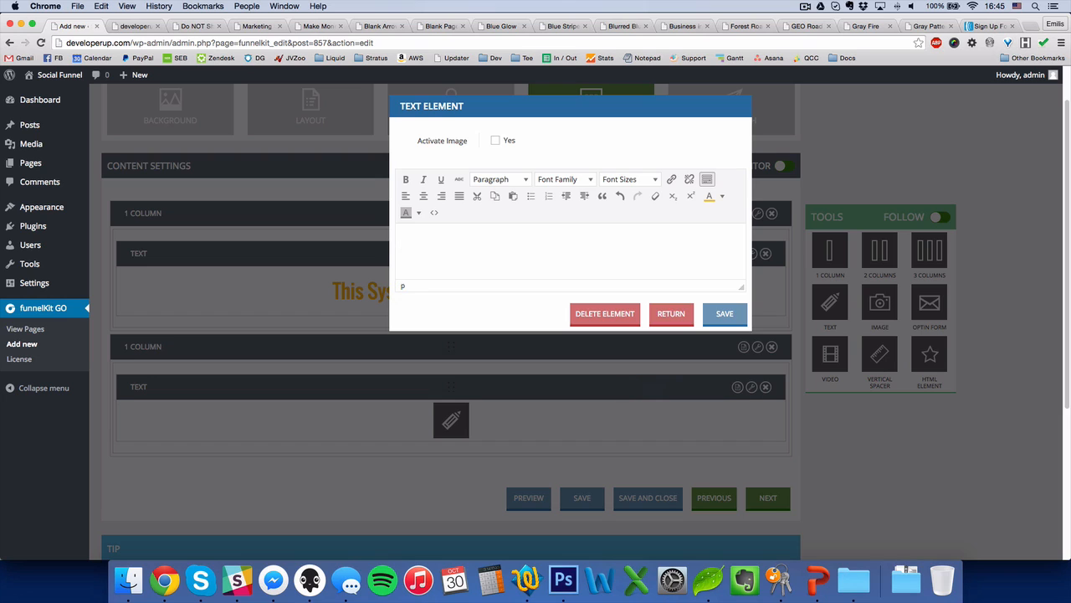
- Enter "Enter your details below to learn more how you can start making money online in %City%:" in the new text element
text(Enter your details below to learn mo)
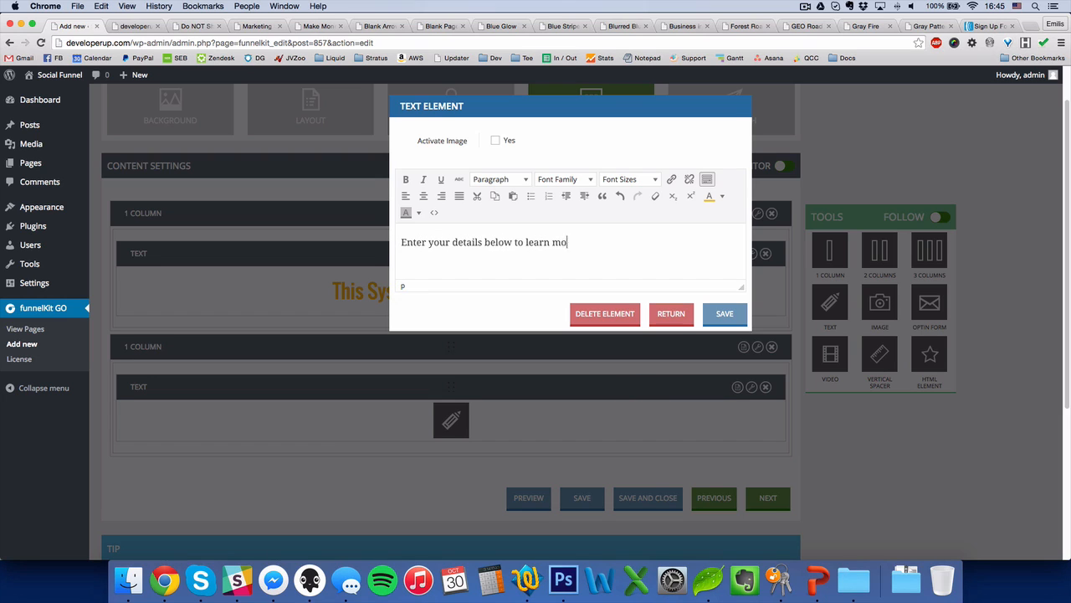
text(re how you can start maki)
key(BackSpace)
key(BackSpace)
key(BackSpace)
text(ng )
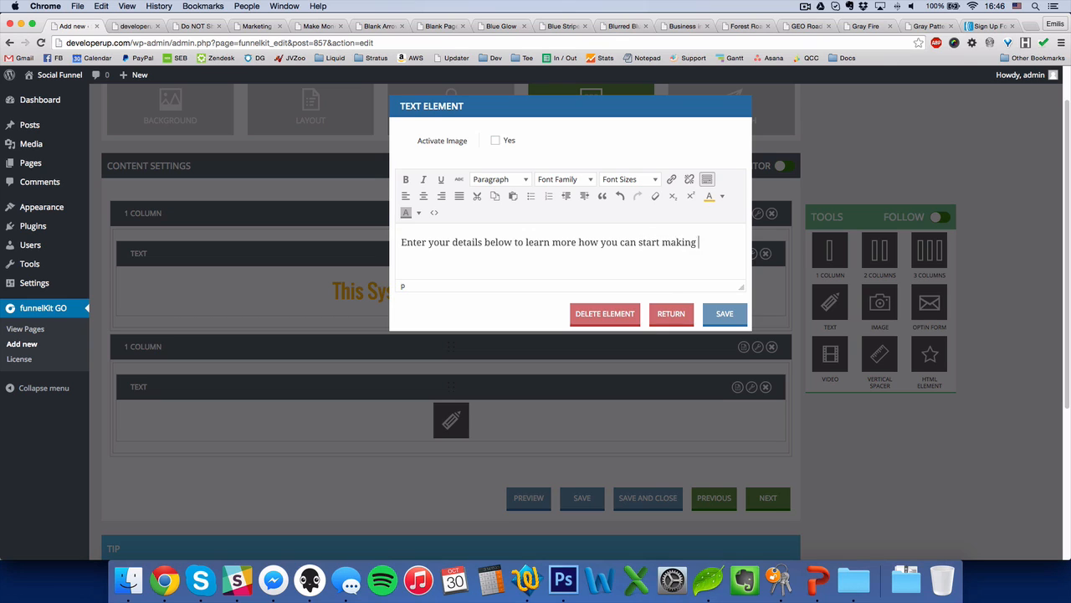
text(money online in )
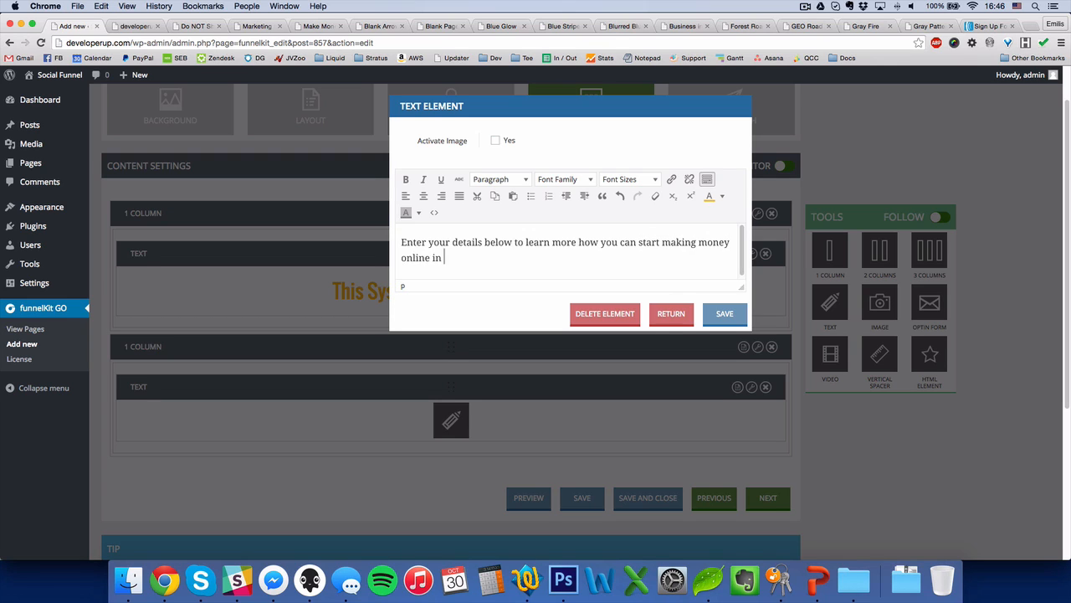
text(%CV)
text(ity%:)
- Center the whole call-to-action text and set its font size to 16pt
key(super+a)
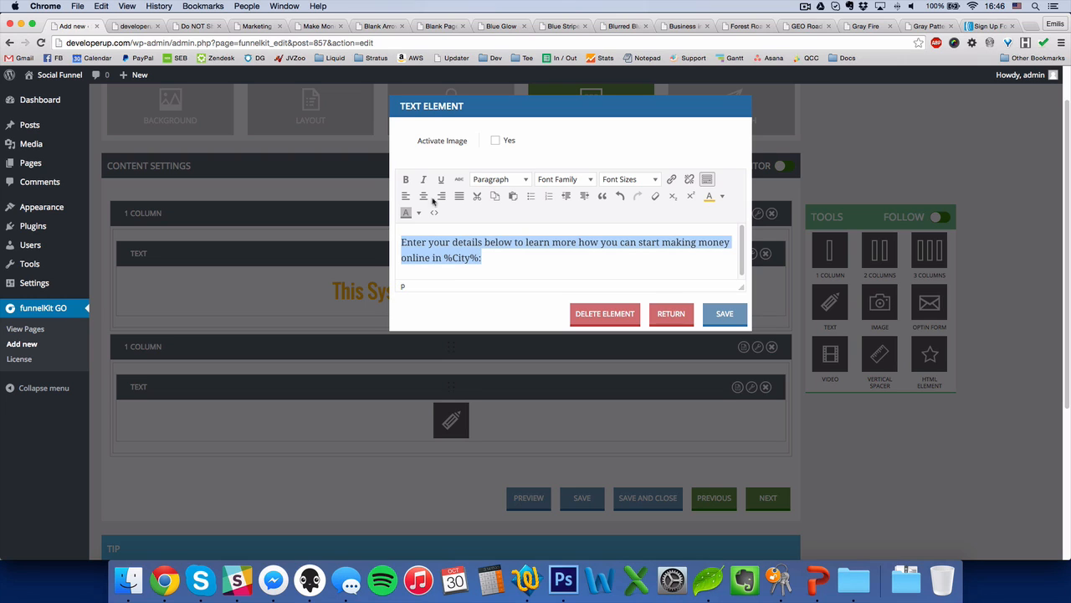
click(423, 196)
click(626, 179)
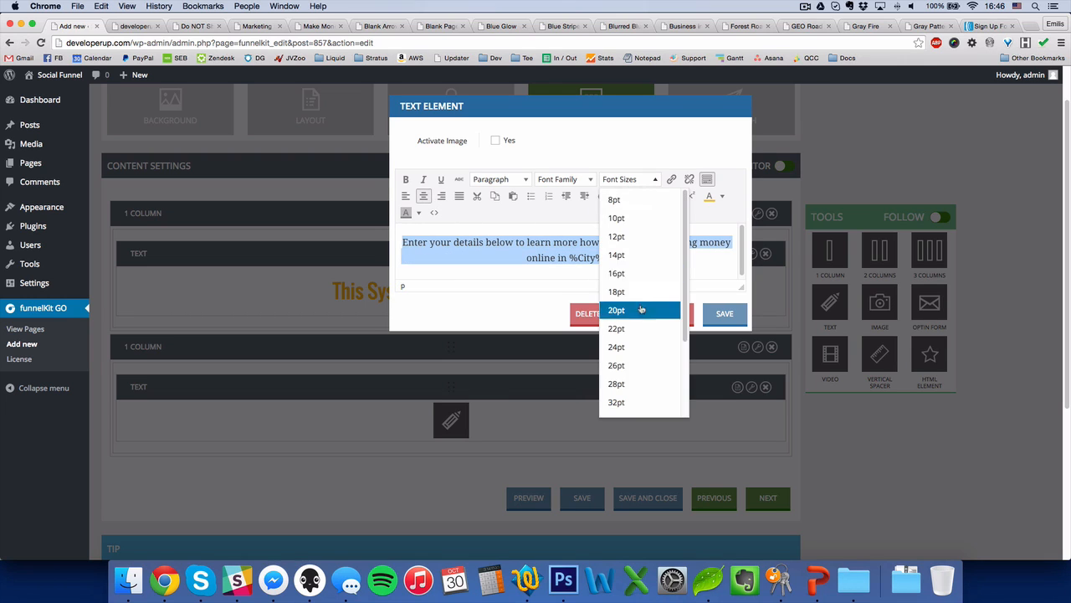
click(617, 273)
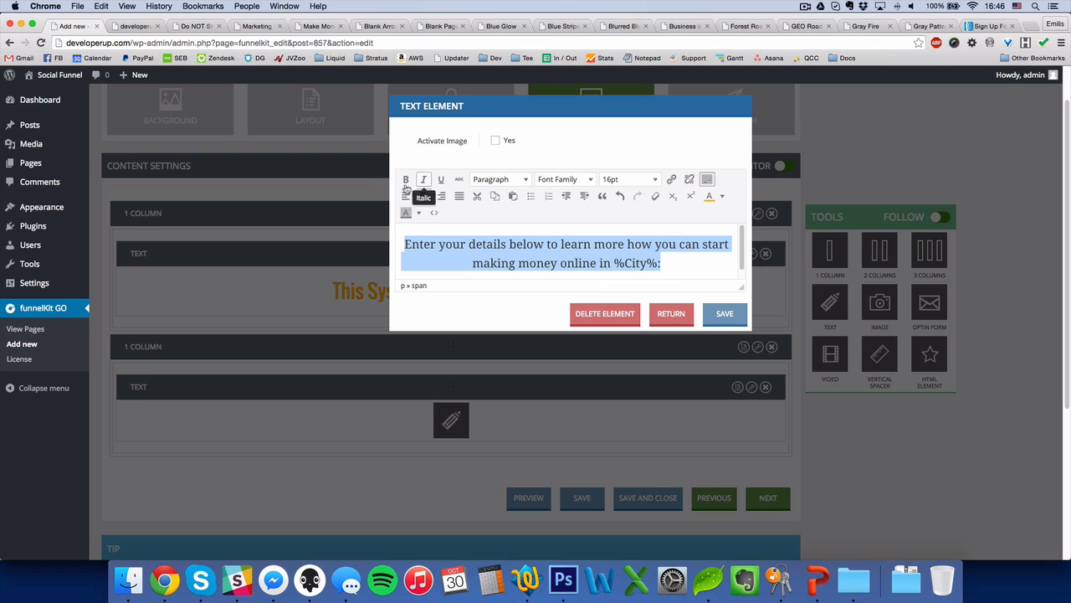
- Set the call-to-action text to the Roboto font in white, then save the text element and the page
click(562, 180)
click(557, 237)
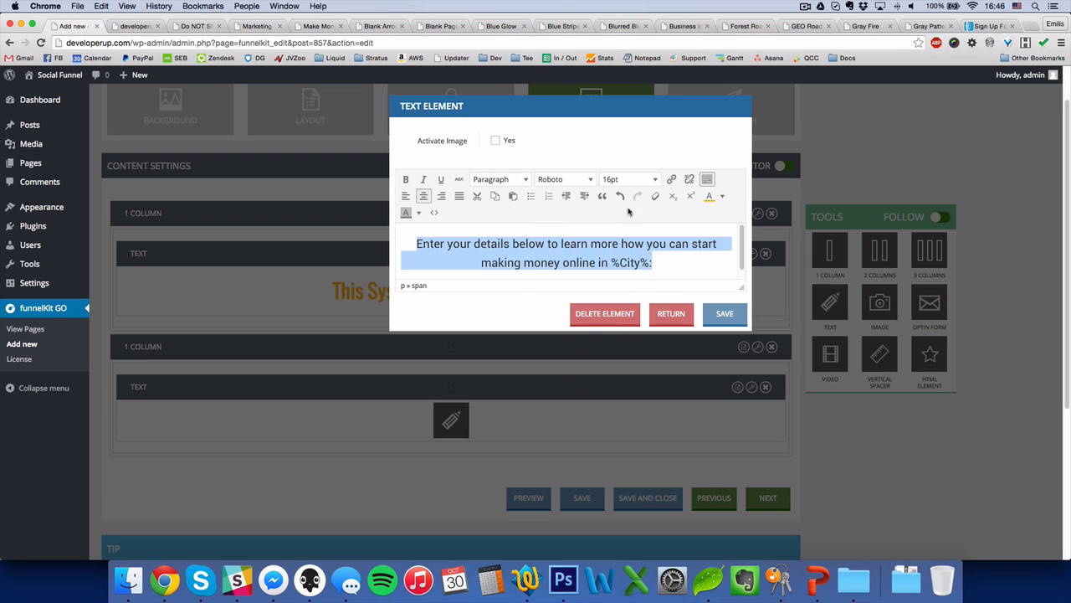
click(722, 196)
click(787, 253)
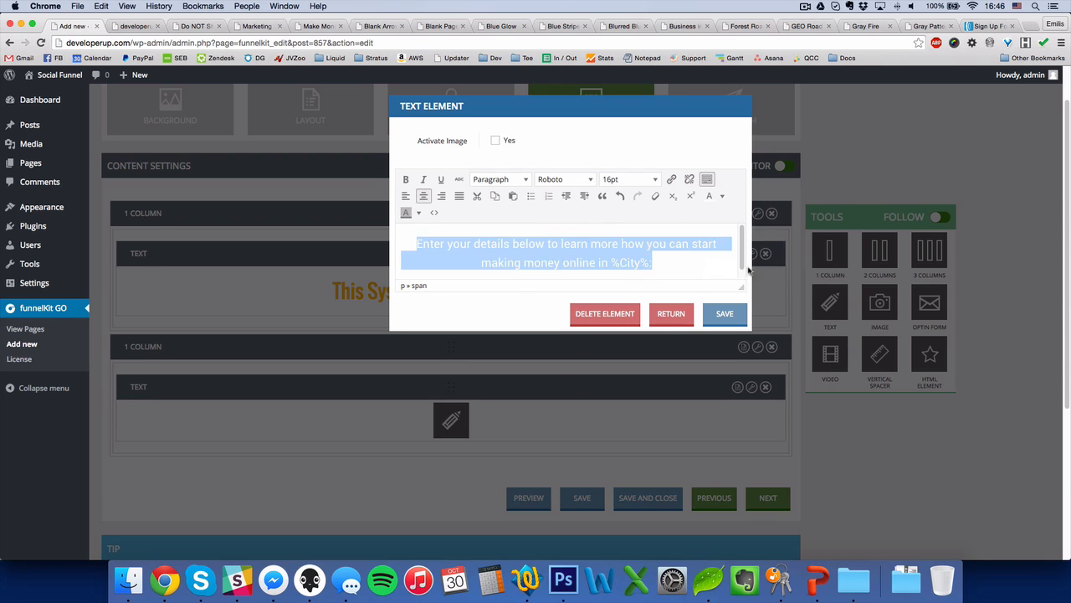
click(725, 313)
scroll(620, 444, down, 1)
click(581, 478)
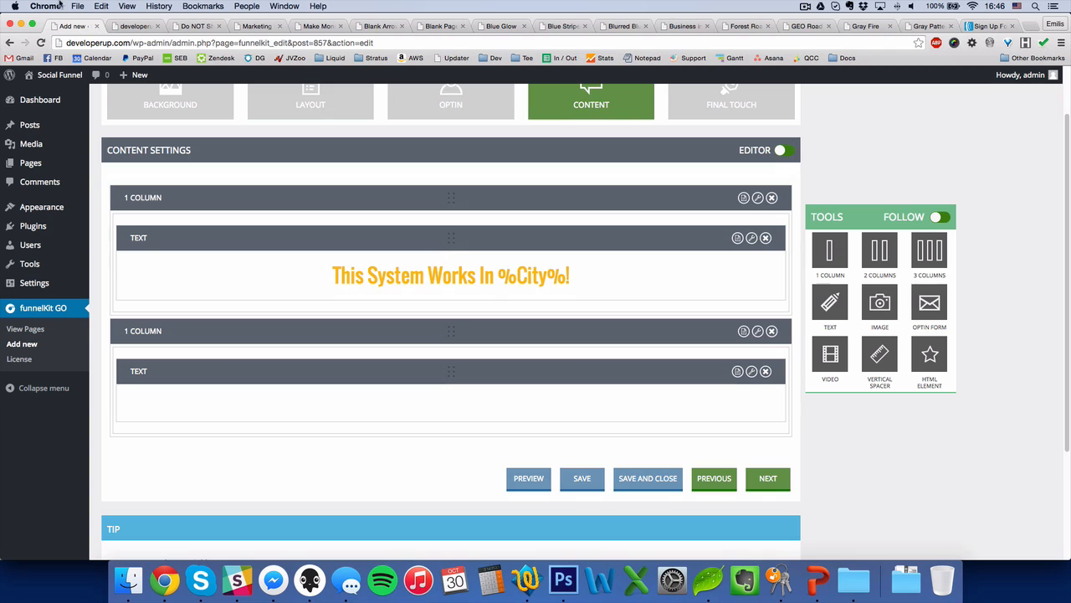
- Reload the live geo-demo-2 page to check the new call-to-action text
click(134, 26)
click(128, 41)
key(Return)
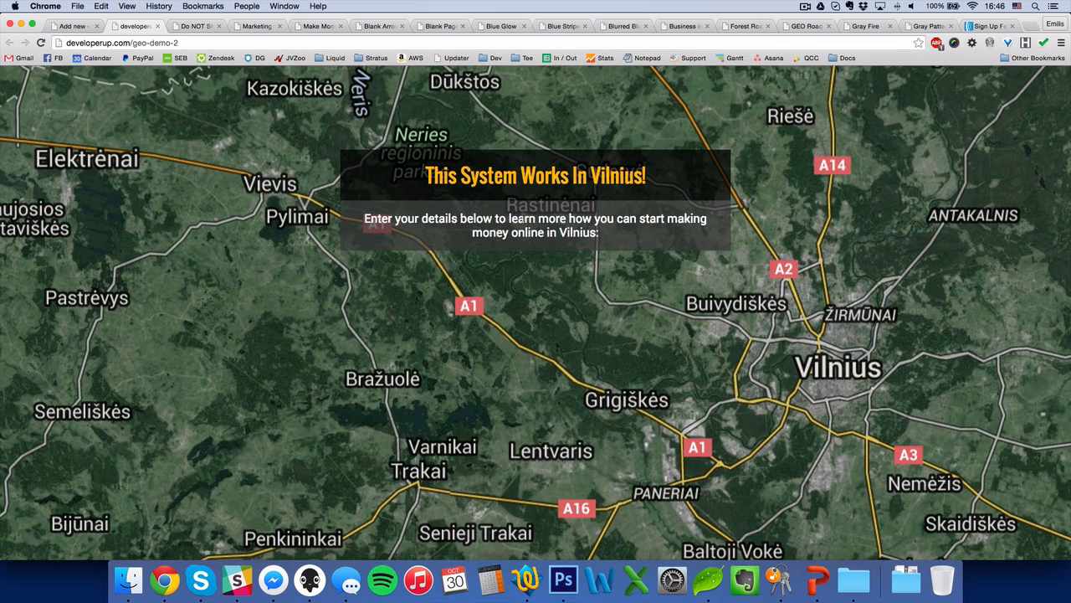
- Back in the page editor, adjust the second column's opacity, set its background color to 262626, save, and check the live page
click(72, 26)
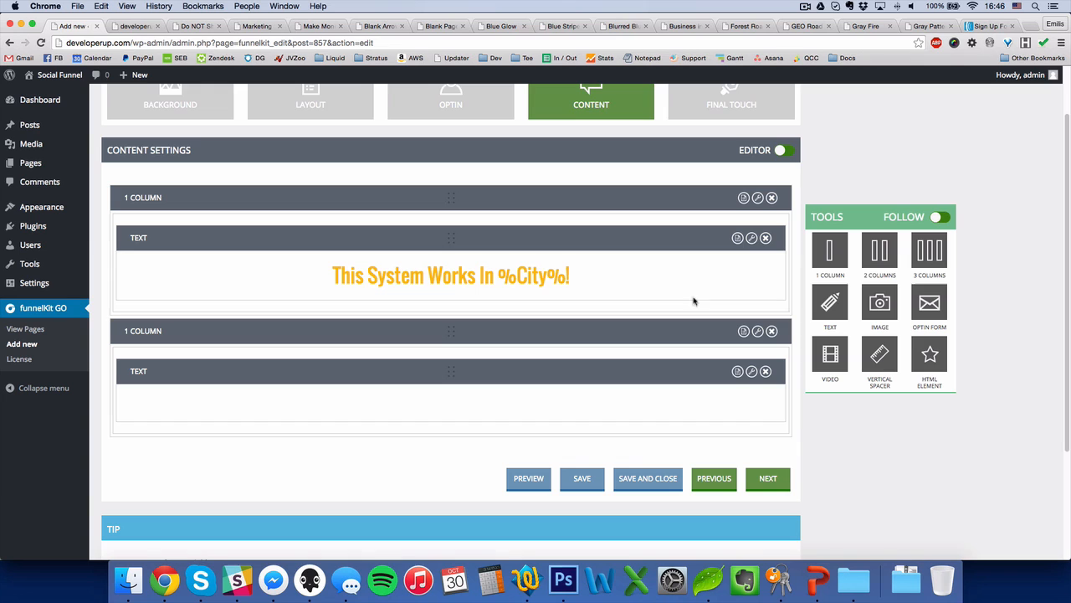
click(757, 332)
click(544, 238)
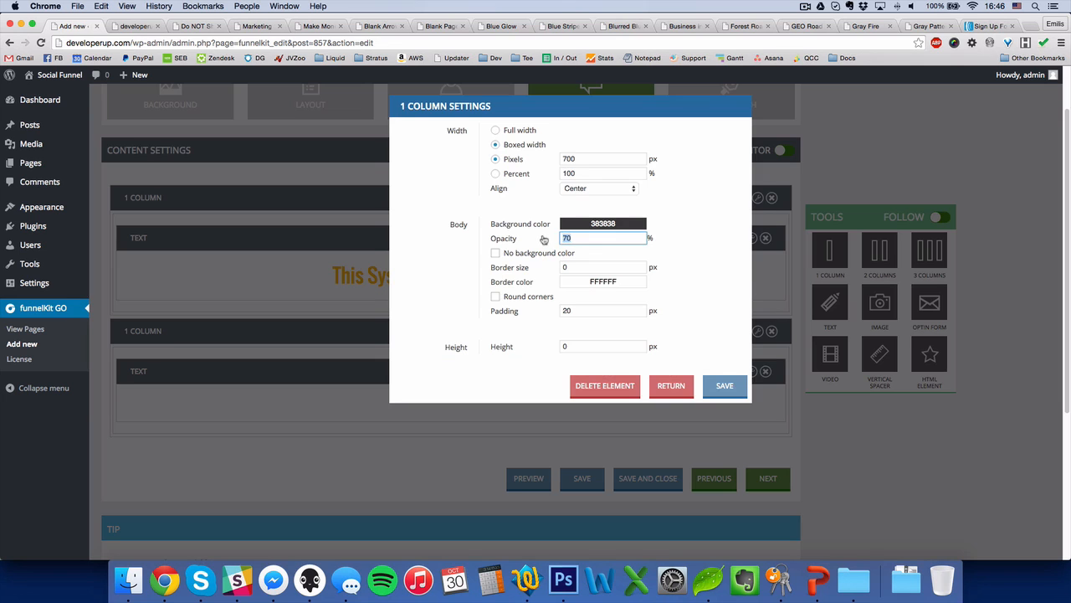
text(8)
click(602, 224)
click(675, 284)
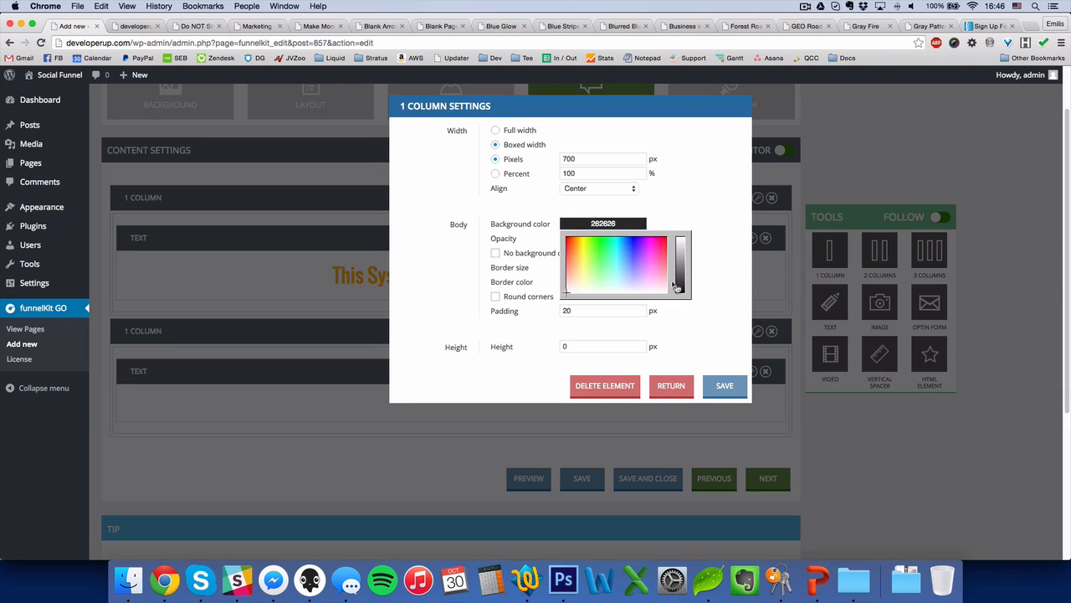
click(724, 385)
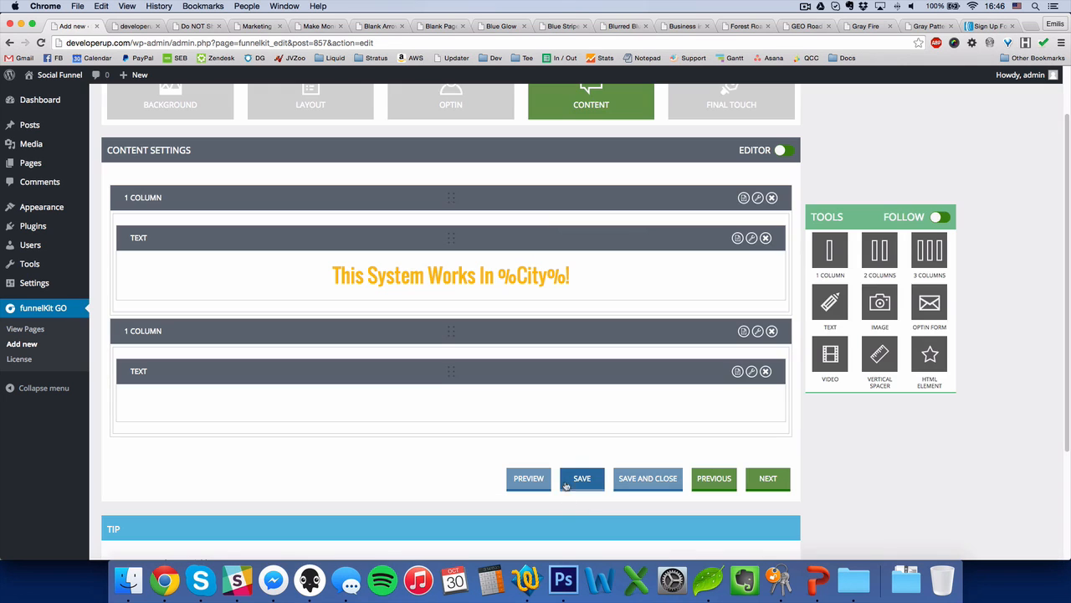
click(134, 26)
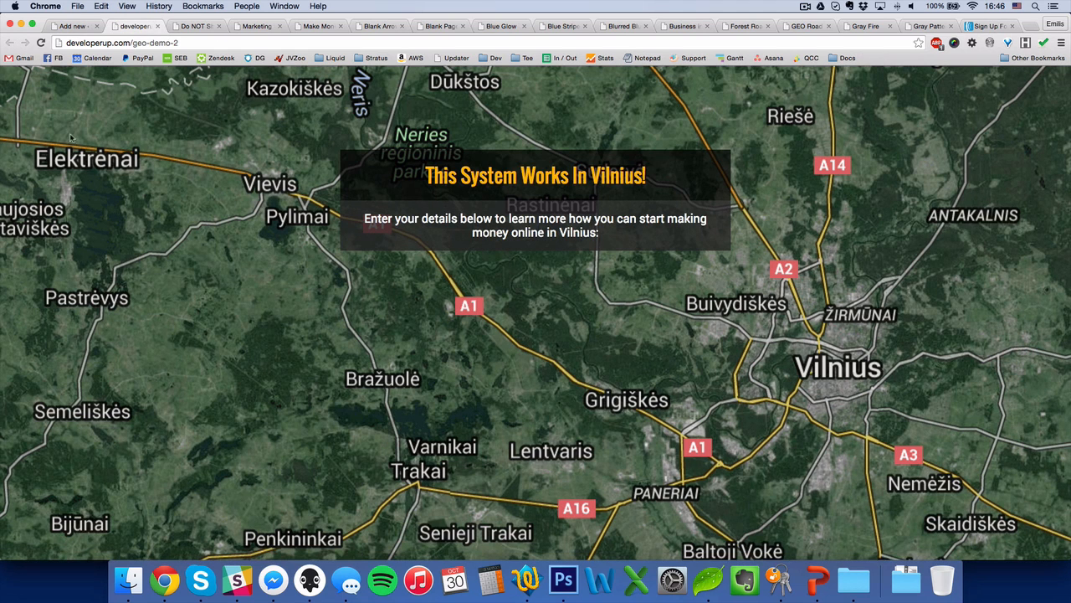
- Back in the editor, add a vertical spacer of 15 px below the call-to-action text in the second column
click(73, 27)
scroll(665, 410, down, 1)
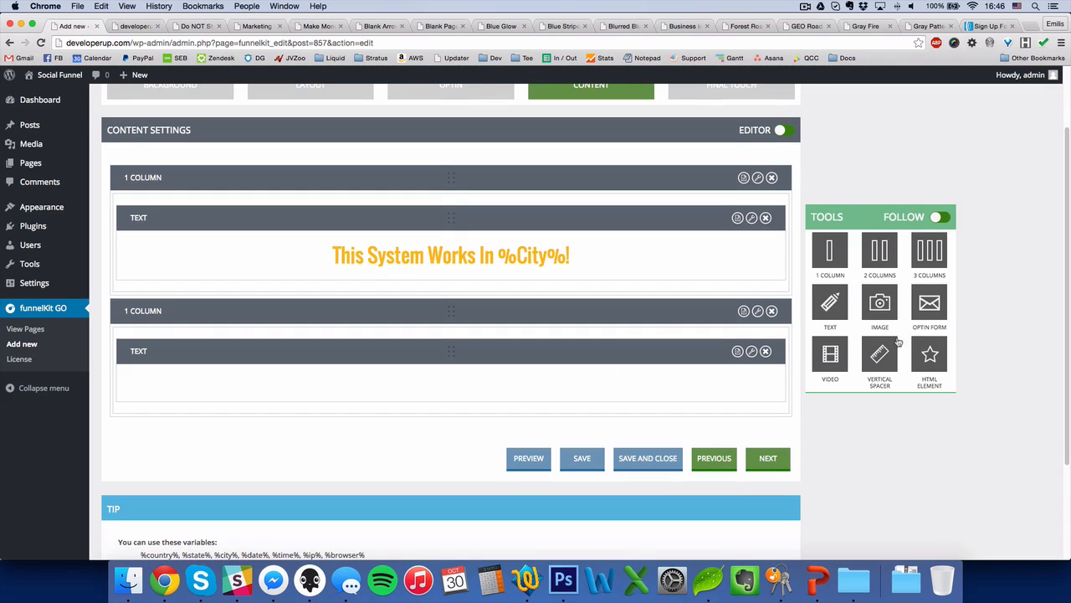
drag(880, 361, 739, 417)
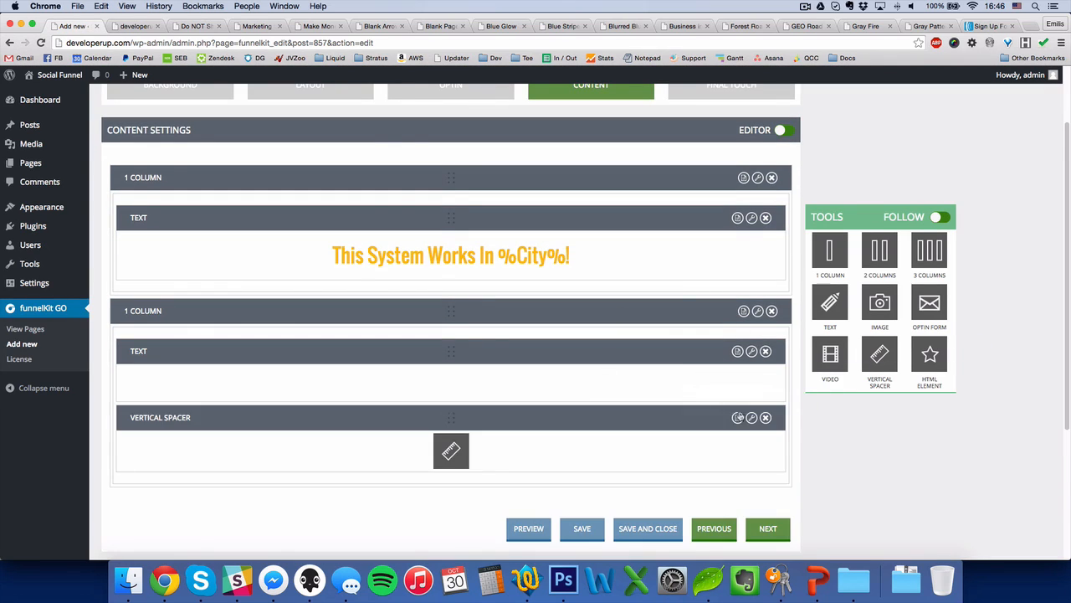
click(738, 417)
click(518, 141)
text(15)
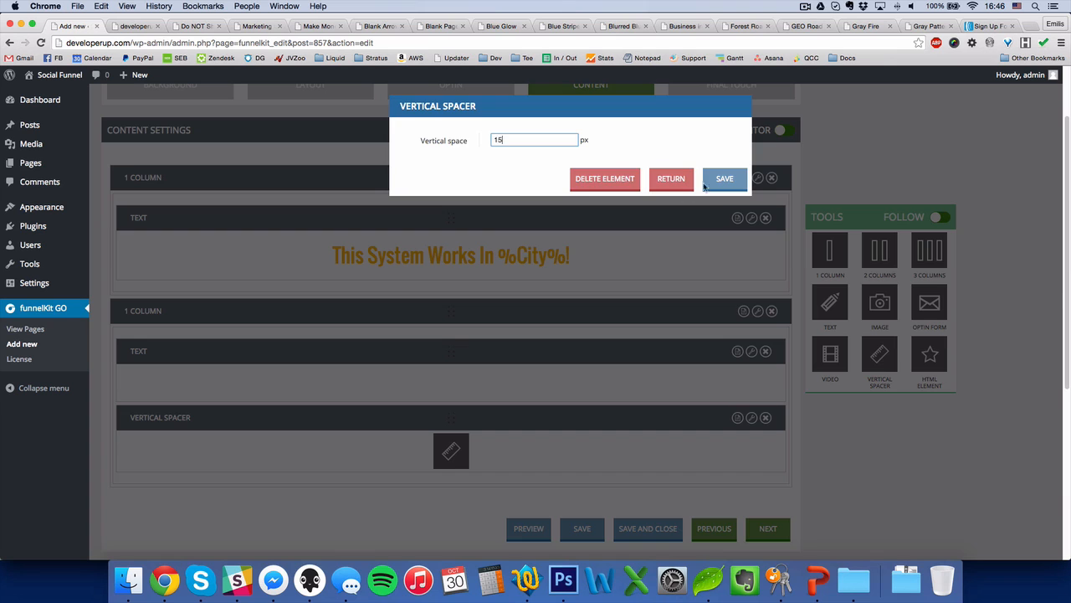
click(708, 181)
scroll(657, 330, down, 2)
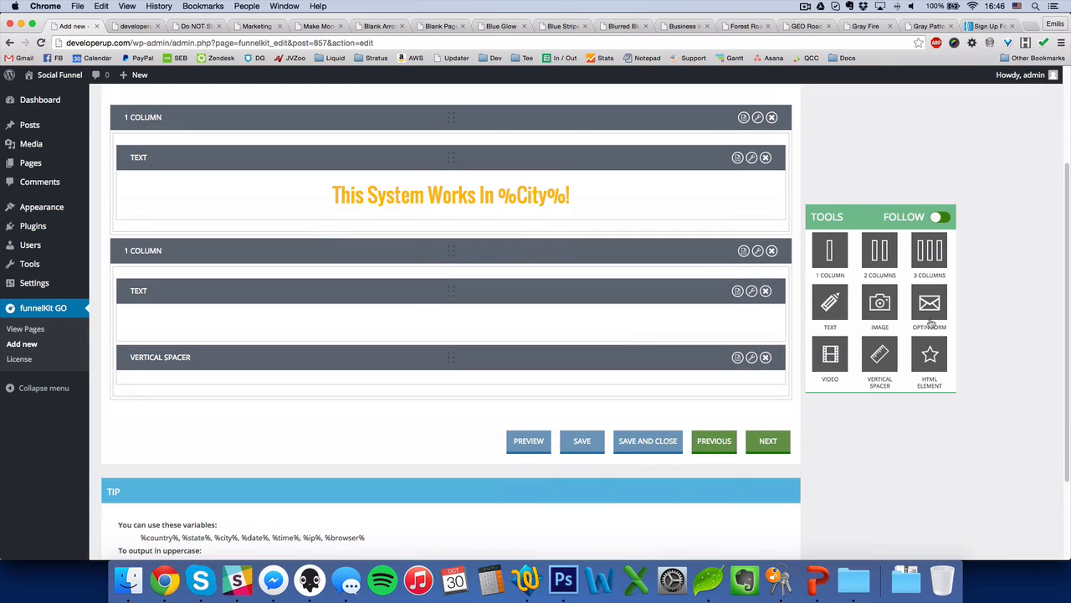
- Add an optin form below the vertical spacer, save the page, and reload the live page
drag(930, 322, 634, 427)
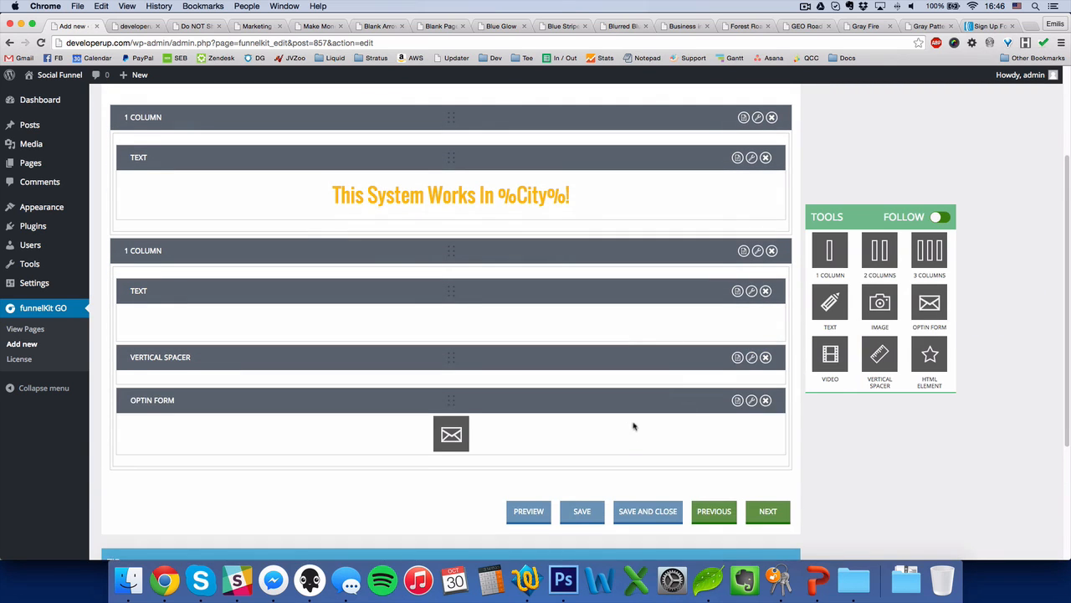
click(582, 493)
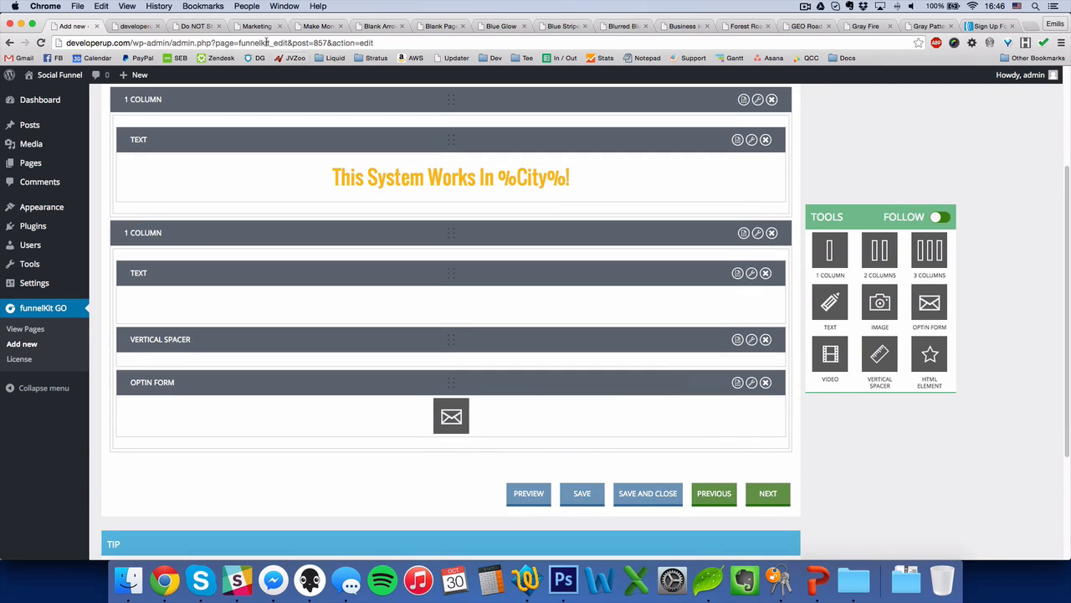
click(131, 26)
key(super+r)
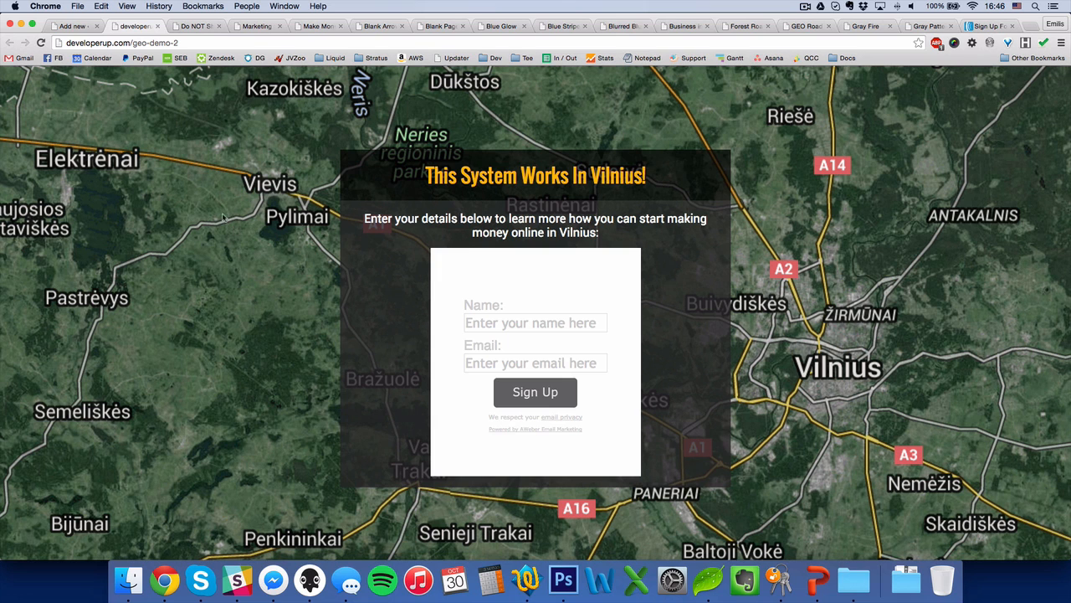
- In the editor's optin settings, enable custom styles and give the form body a width of 600 px with no background
click(74, 26)
scroll(528, 253, up, 5)
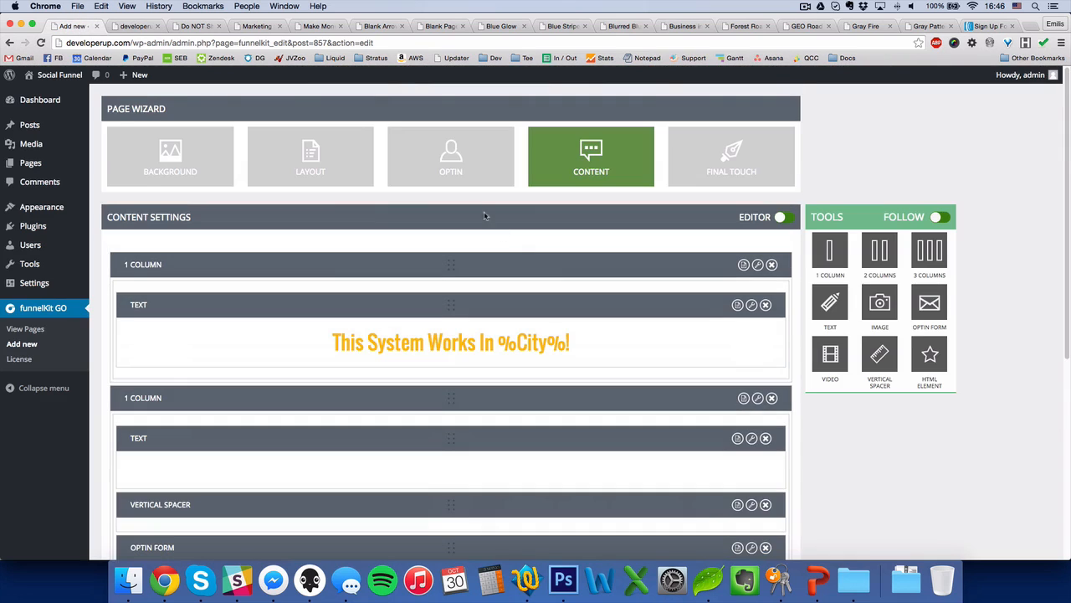
click(456, 184)
click(288, 293)
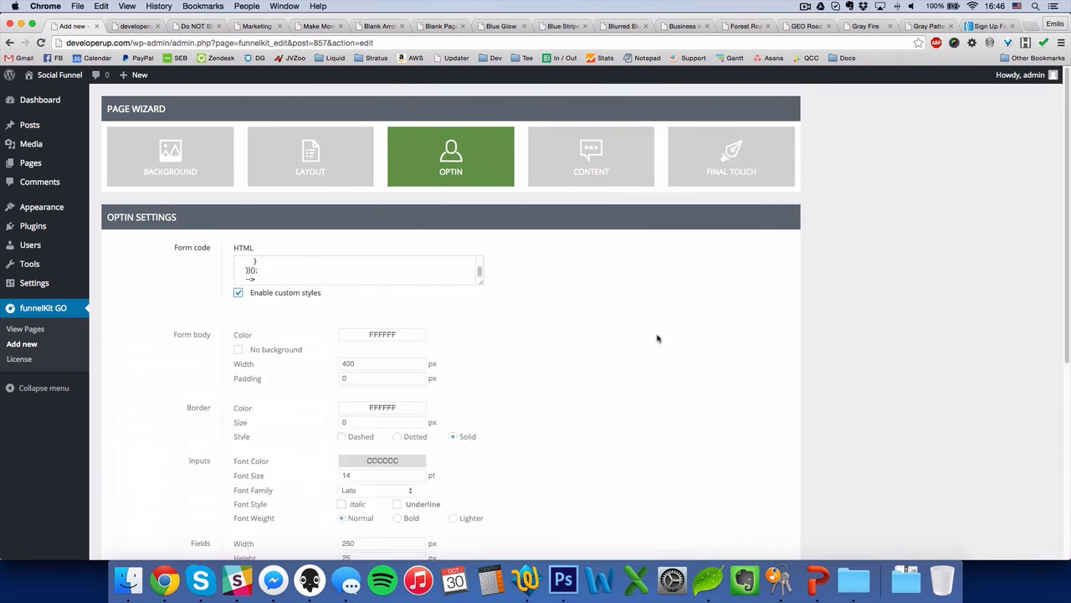
scroll(464, 281, down, 2)
double_click(342, 287)
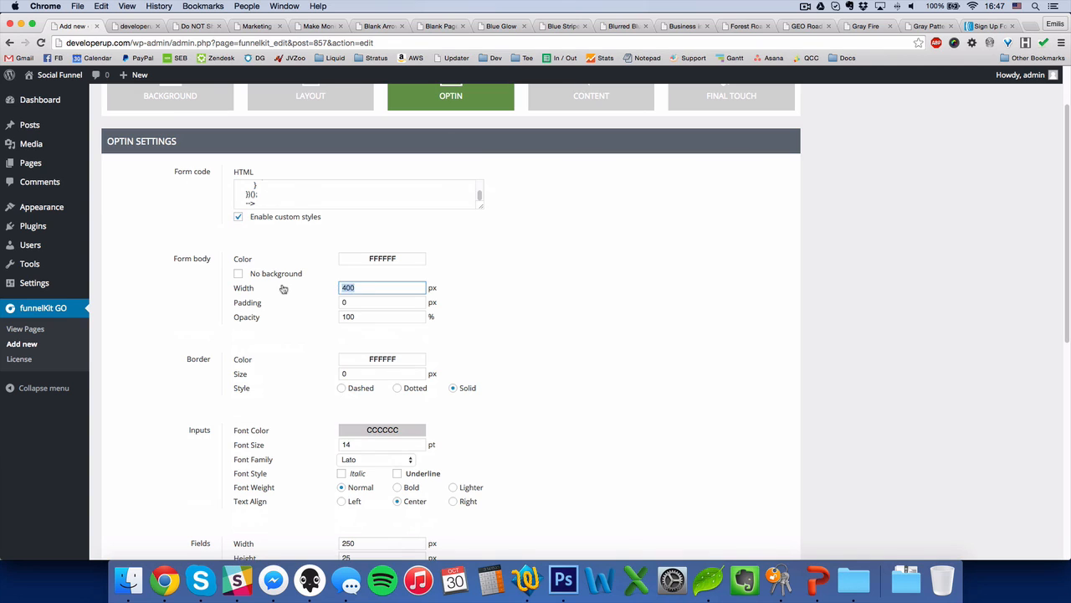
text(600)
click(256, 272)
- Set the optin form fields to 400 px wide and 35 px high with 5 px padding
scroll(386, 421, down, 4)
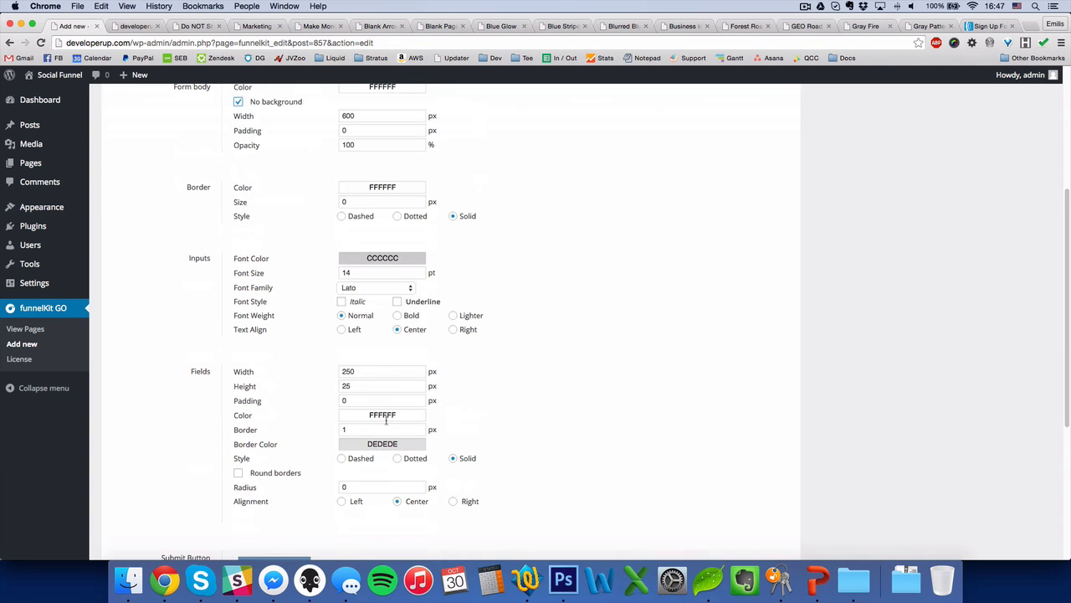
click(377, 365)
key(super+a)
text(400)
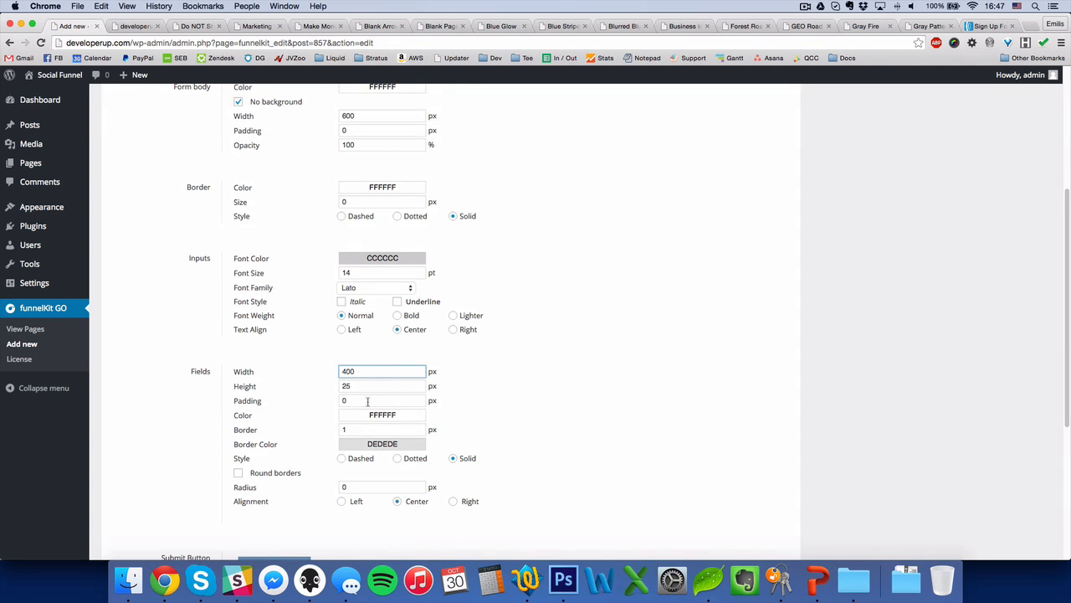
drag(367, 402, 304, 385)
text(5)
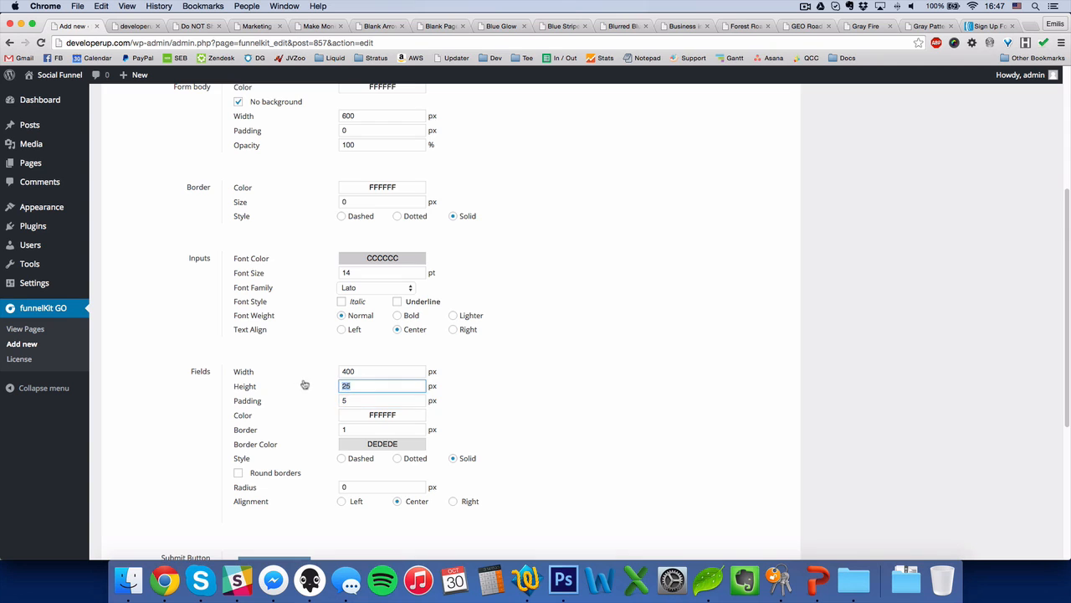
click(537, 400)
scroll(536, 401, down, 2)
click(339, 307)
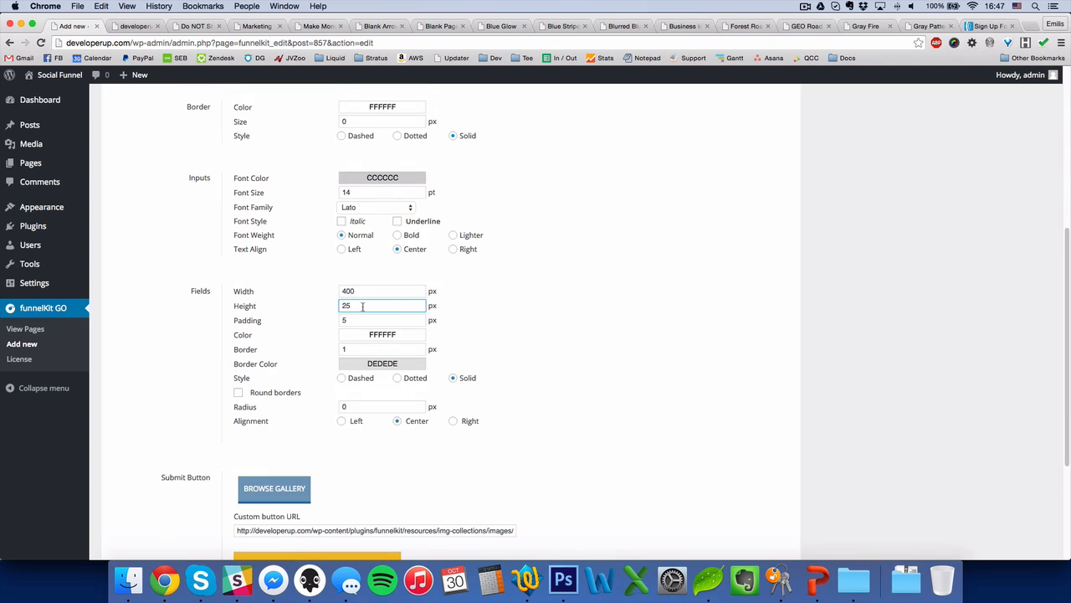
click(472, 311)
- Set the submit button's width to 450 px
scroll(574, 319, down, 3)
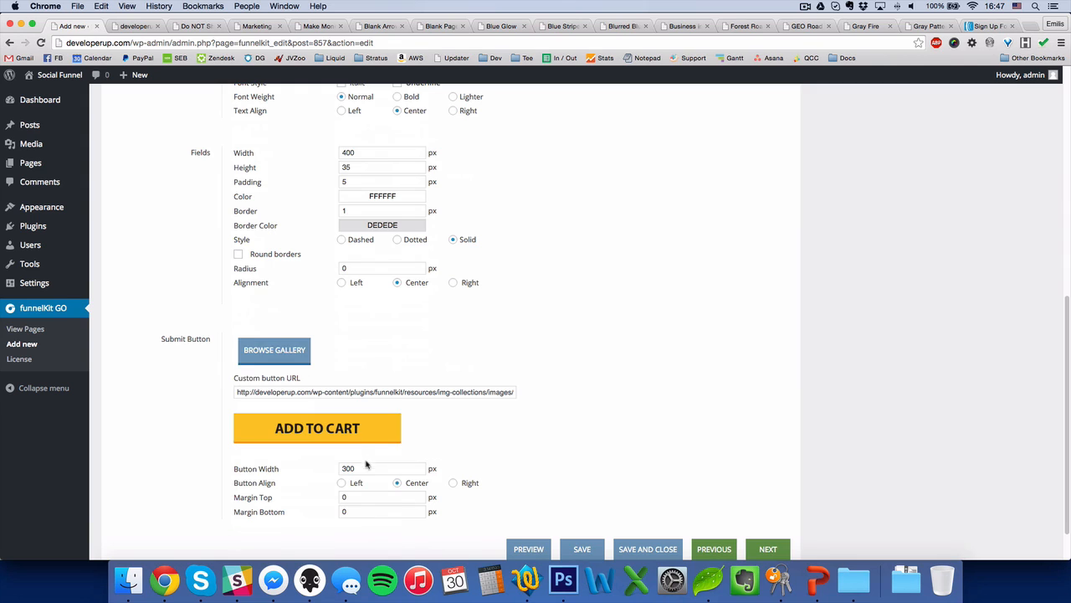
drag(368, 468, 296, 467)
text(450)
- Compare with the field width and set the submit button's width to 370 px
scroll(661, 441, up, 5)
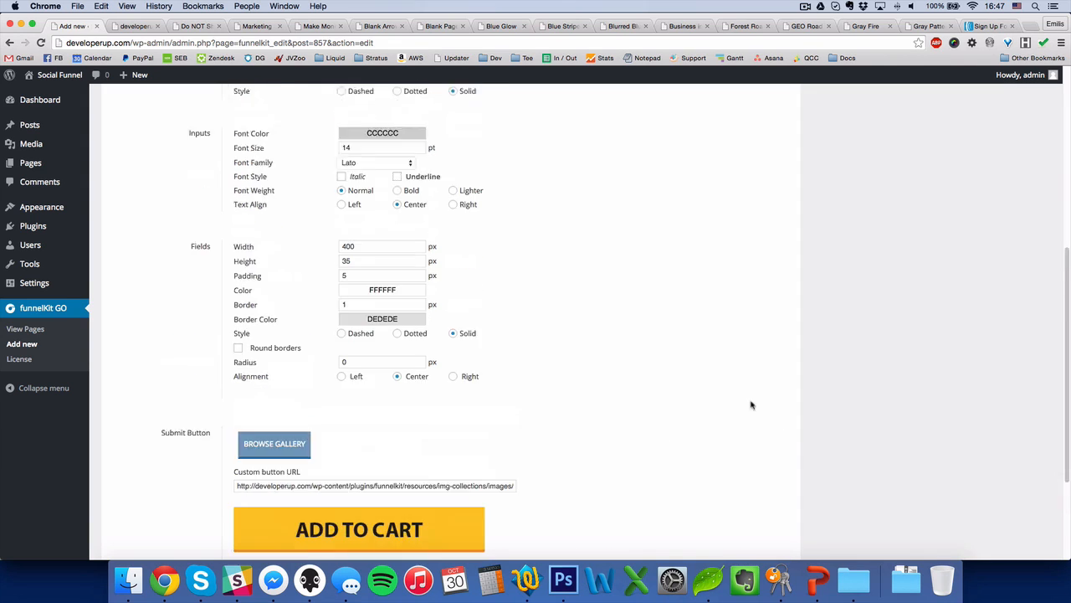
double_click(376, 356)
scroll(327, 357, down, 5)
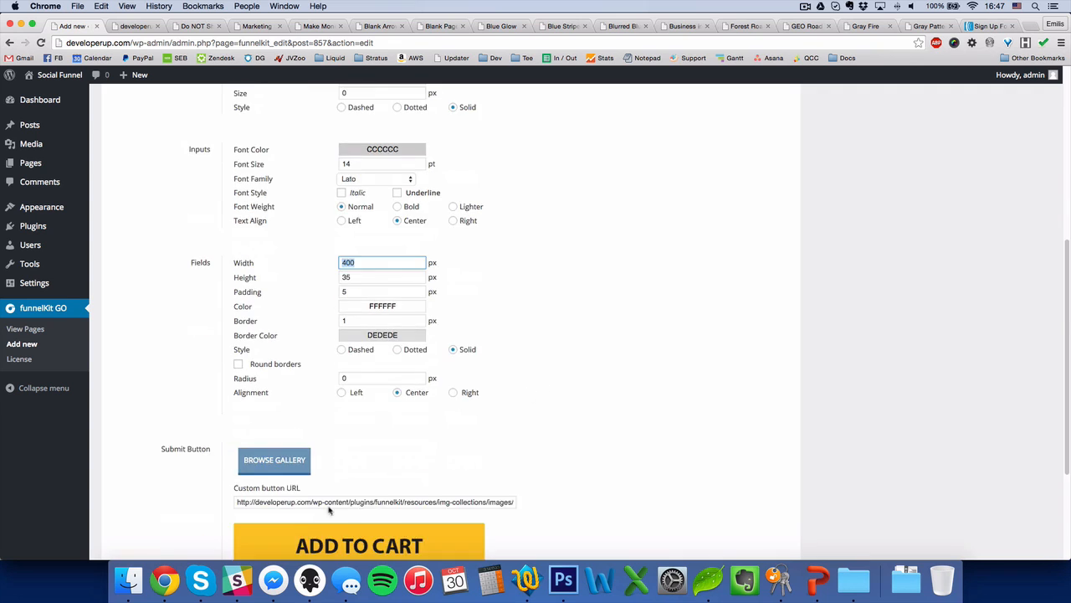
double_click(367, 419)
text(370)
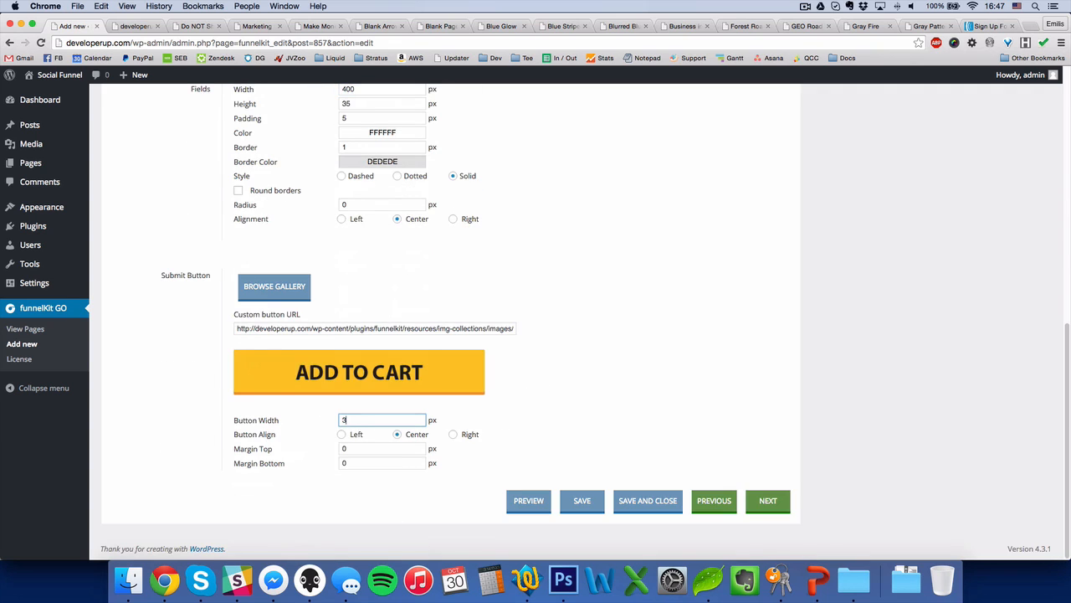
- Replace the submit button image with the yellow Style 1 CONTINUE button from the gallery
click(263, 303)
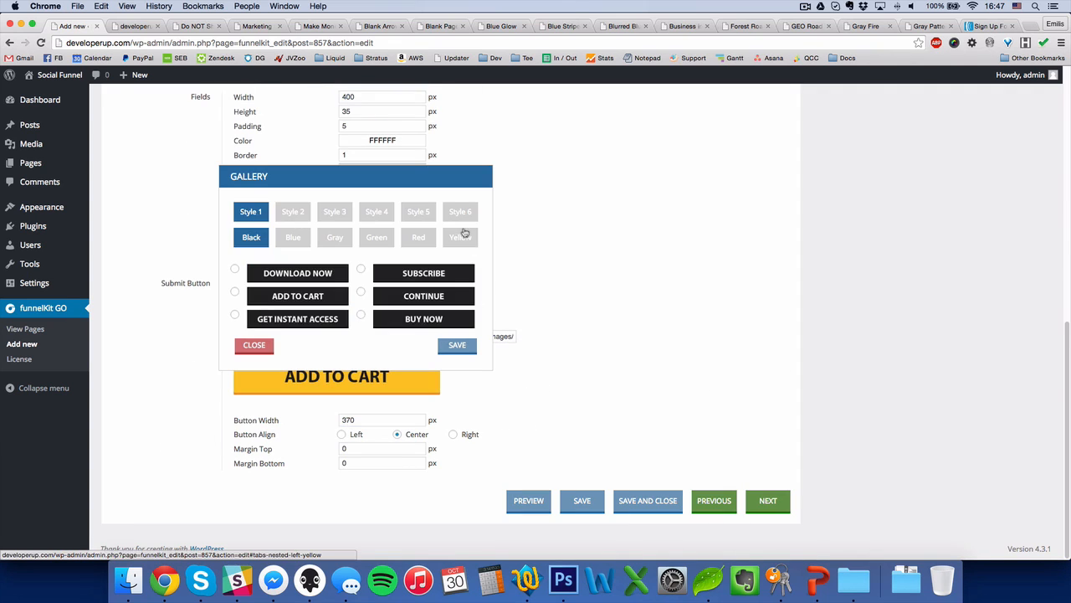
click(460, 237)
click(423, 296)
click(458, 345)
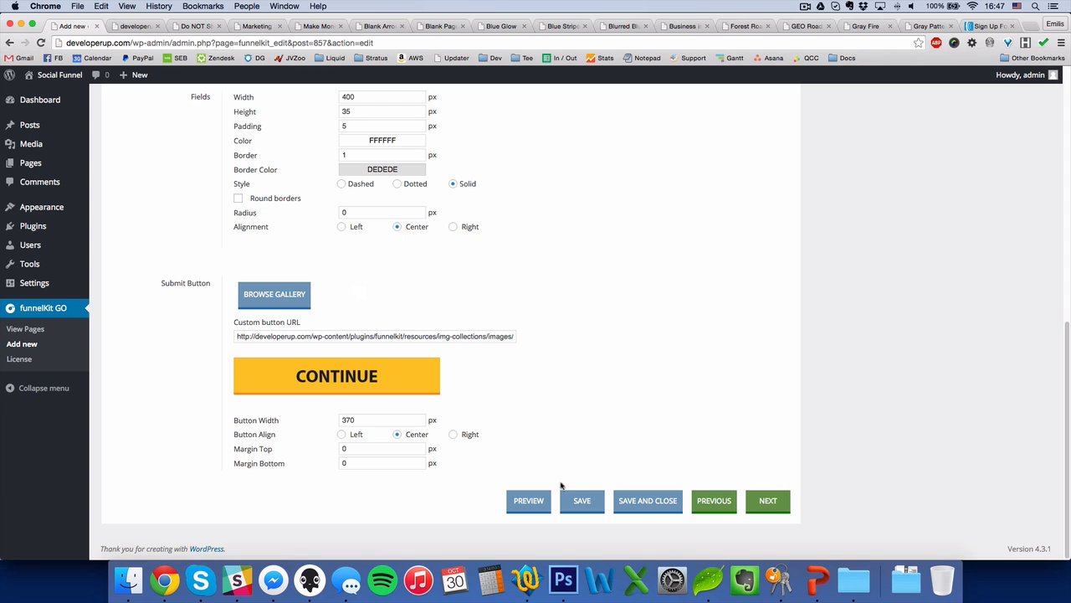
- Review the restyled optin form on the live page
scroll(466, 329, up, 5)
scroll(466, 330, down, 5)
click(152, 24)
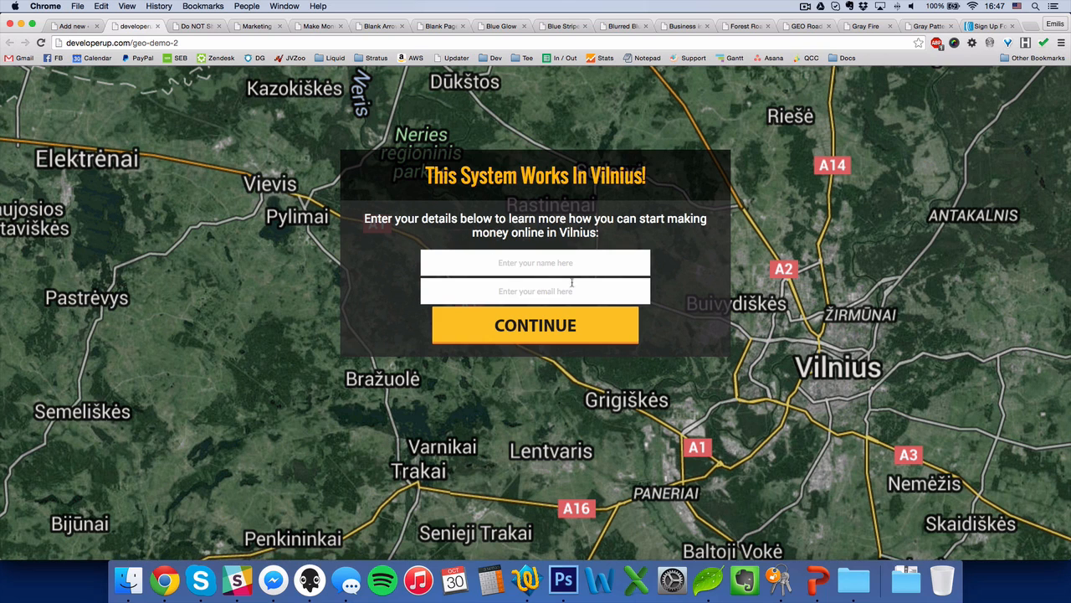
- Back in the optin settings, set the submit button's top margin to 10 px
click(71, 27)
drag(351, 449, 323, 448)
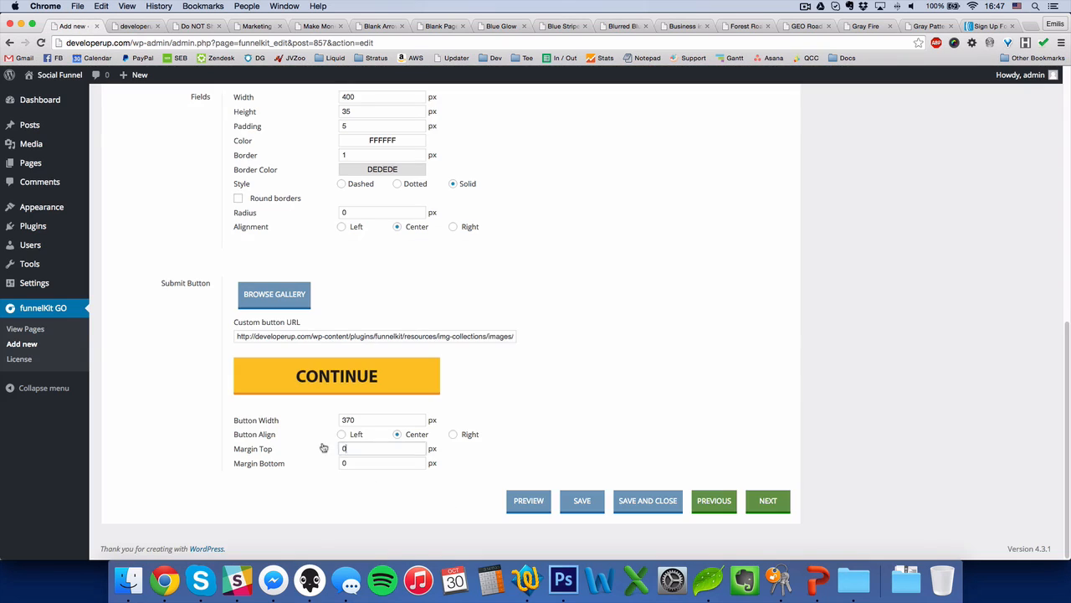
text(10)
- Set the form inputs' font color to 696969 and their font size to 16 pt
scroll(557, 390, up, 2)
scroll(557, 389, up, 3)
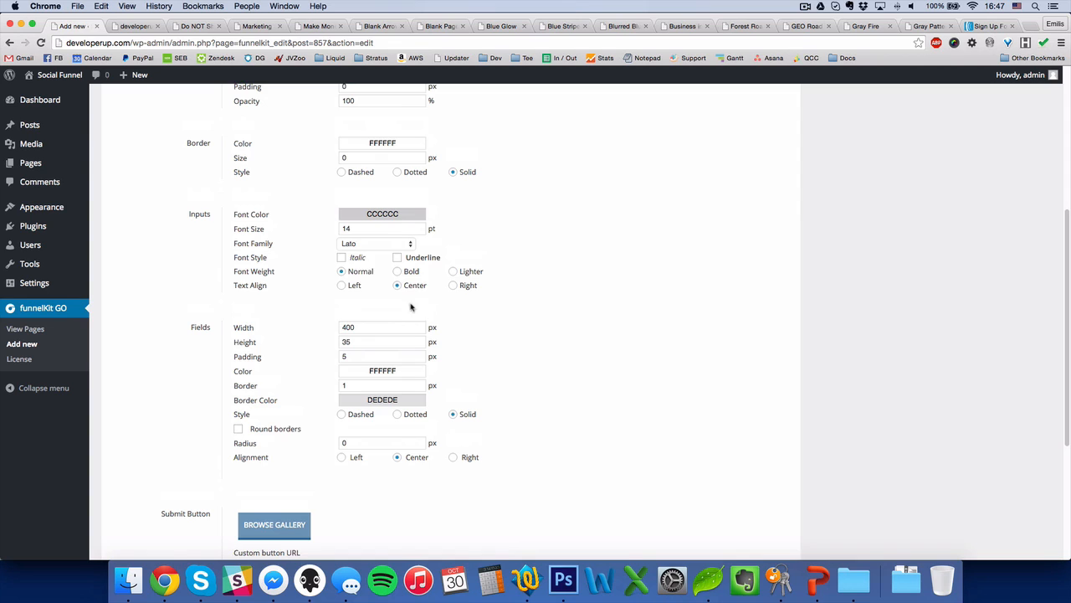
click(395, 216)
drag(454, 255, 455, 262)
click(516, 210)
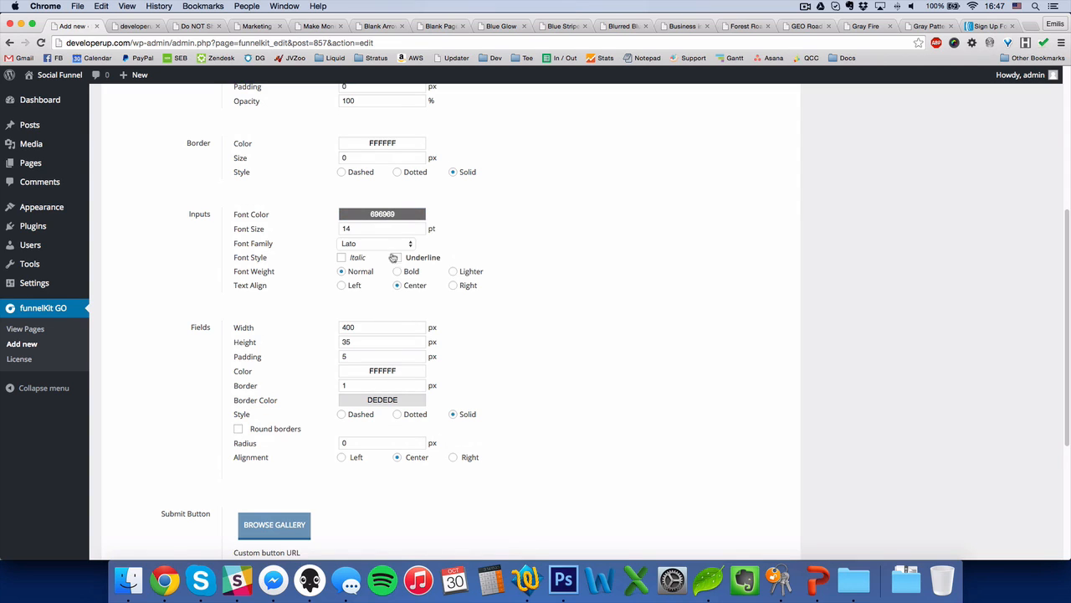
drag(372, 230, 290, 232)
text(16)
click(668, 284)
- Make the form inputs' text italic and readjust the shade of its grey font color
click(341, 257)
click(397, 217)
drag(455, 275, 454, 268)
click(574, 400)
- Save the page with the updated optin form settings
scroll(582, 415, down, 5)
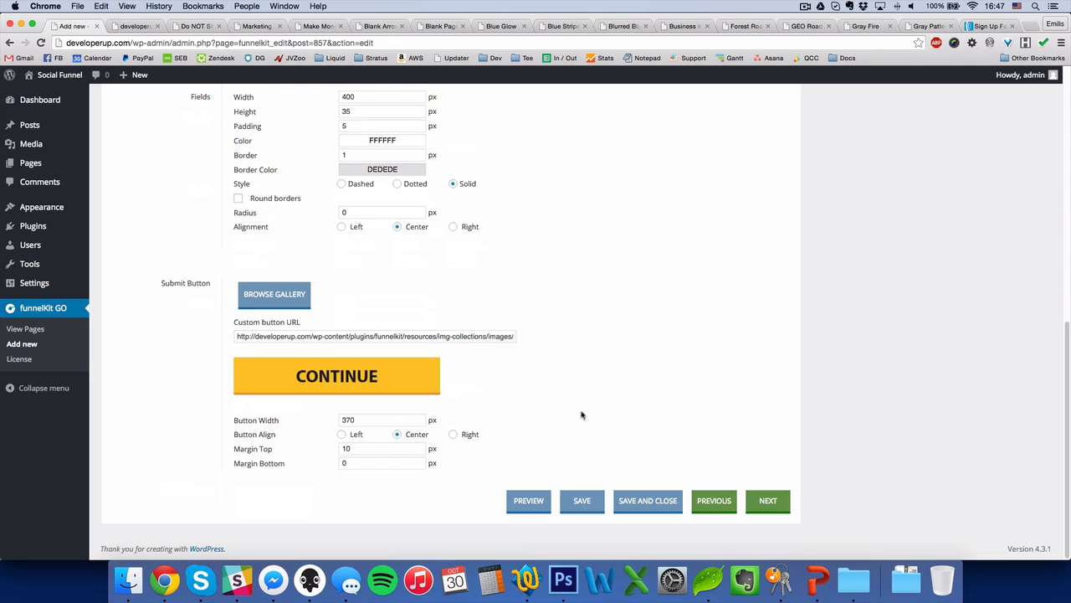
click(581, 500)
key(Return)
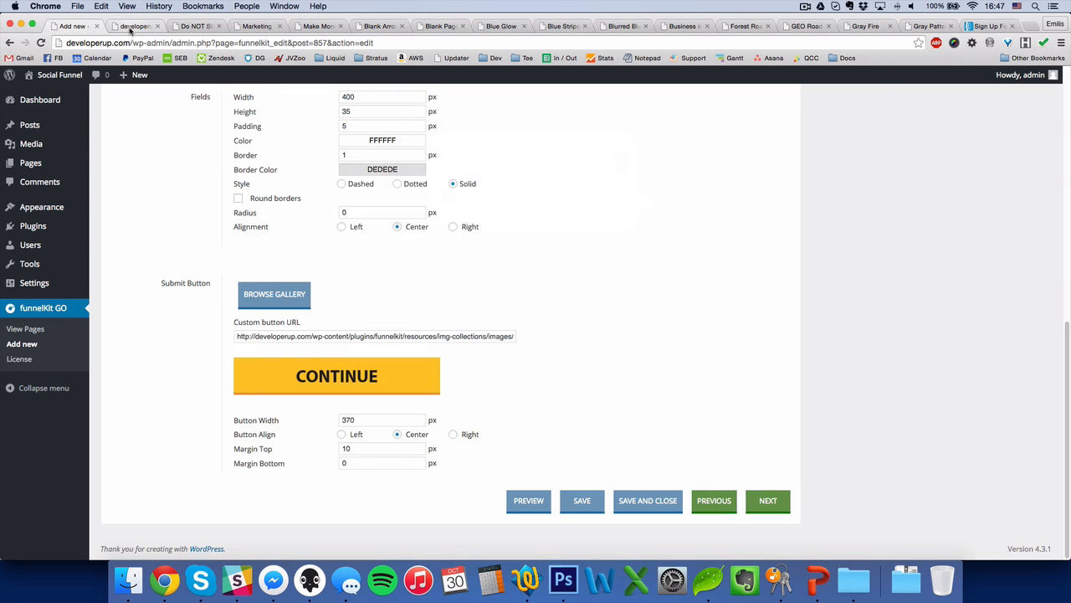
- Reload the published page to check the restyled optin form
click(130, 26)
key(super+r)
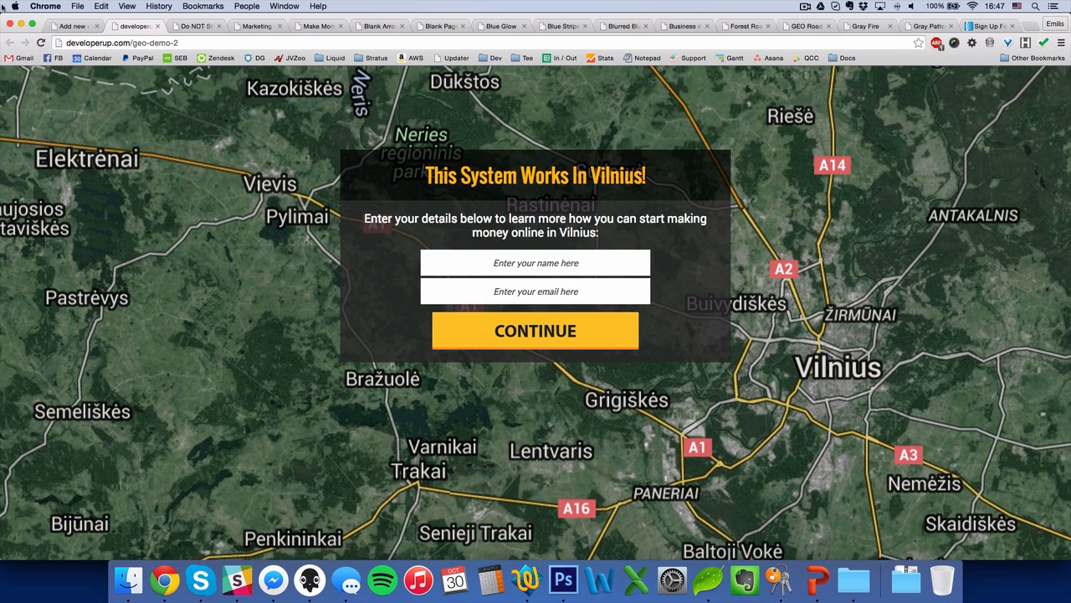
- In the content settings, add a vertical spacer below the last column and set its vertical space to 50 px
click(74, 26)
scroll(586, 309, up, 10)
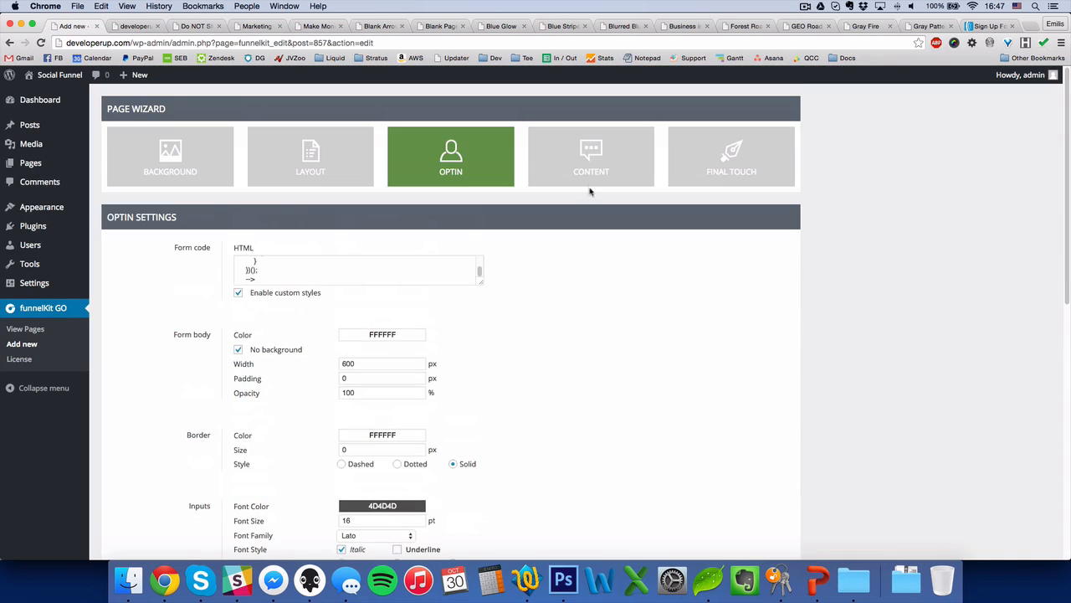
click(591, 177)
scroll(653, 340, down, 10)
drag(875, 362, 481, 297)
click(758, 299)
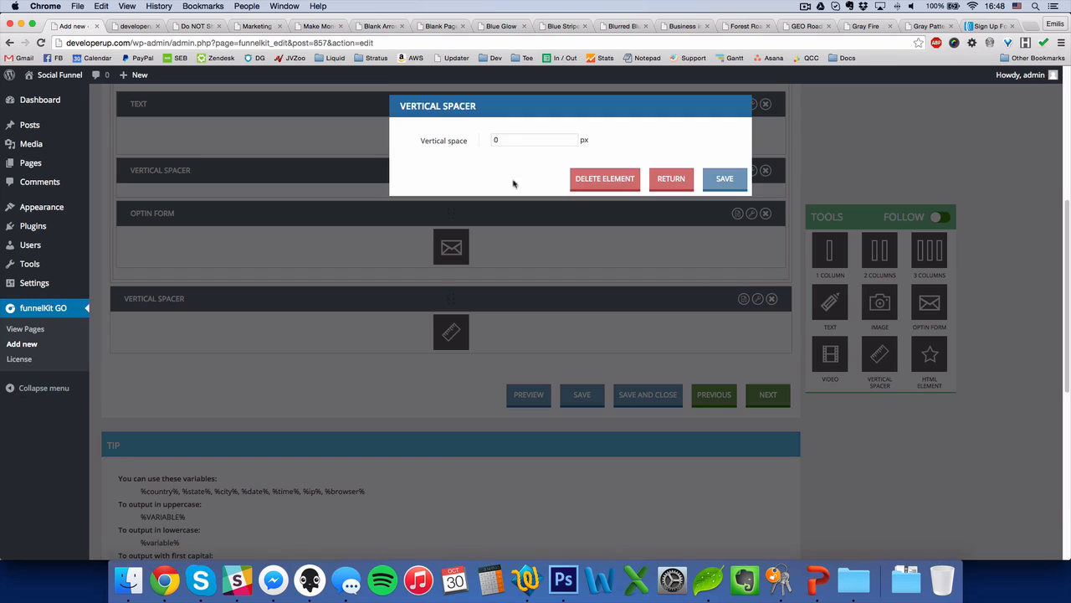
drag(515, 137, 450, 146)
text(50)
click(726, 182)
- Add a text element below the new spacer with the centered text "All Rights Reserved - funnelKit GO"
drag(835, 305, 694, 356)
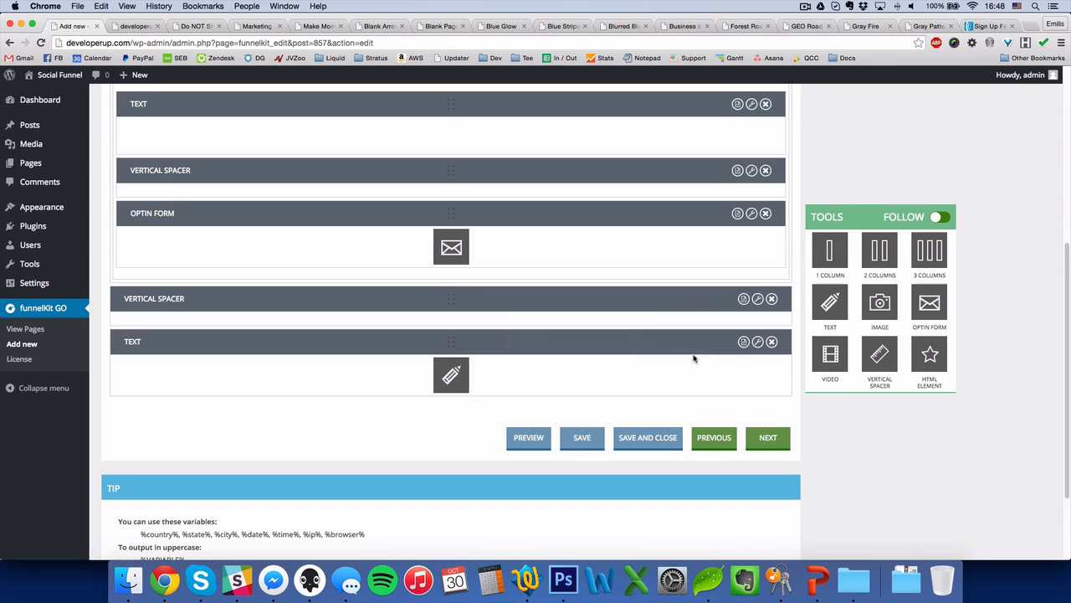
click(758, 342)
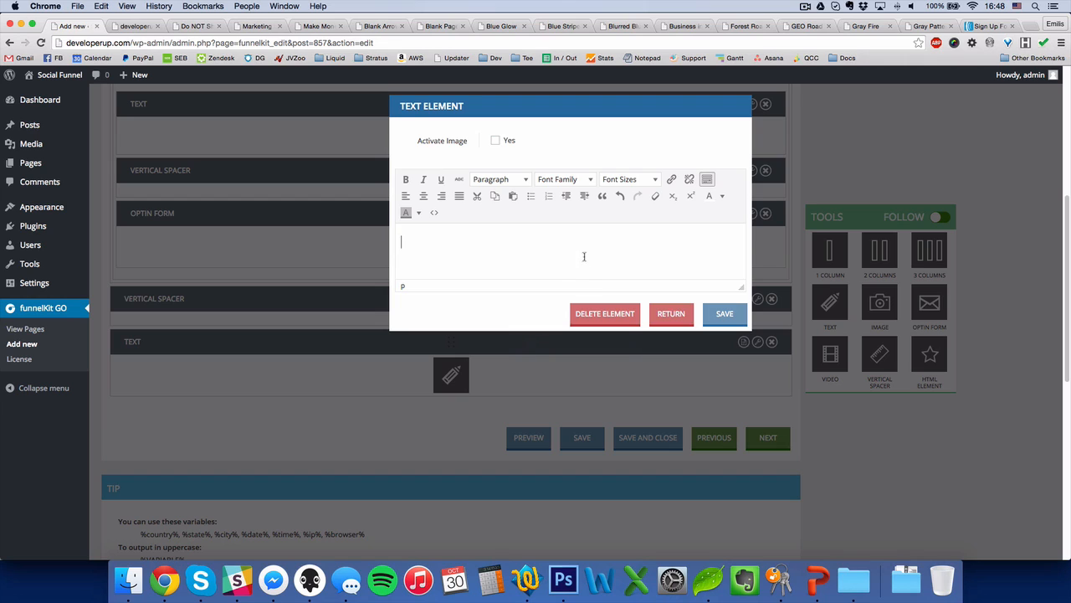
text(All Rights Reserved - funnelKit )
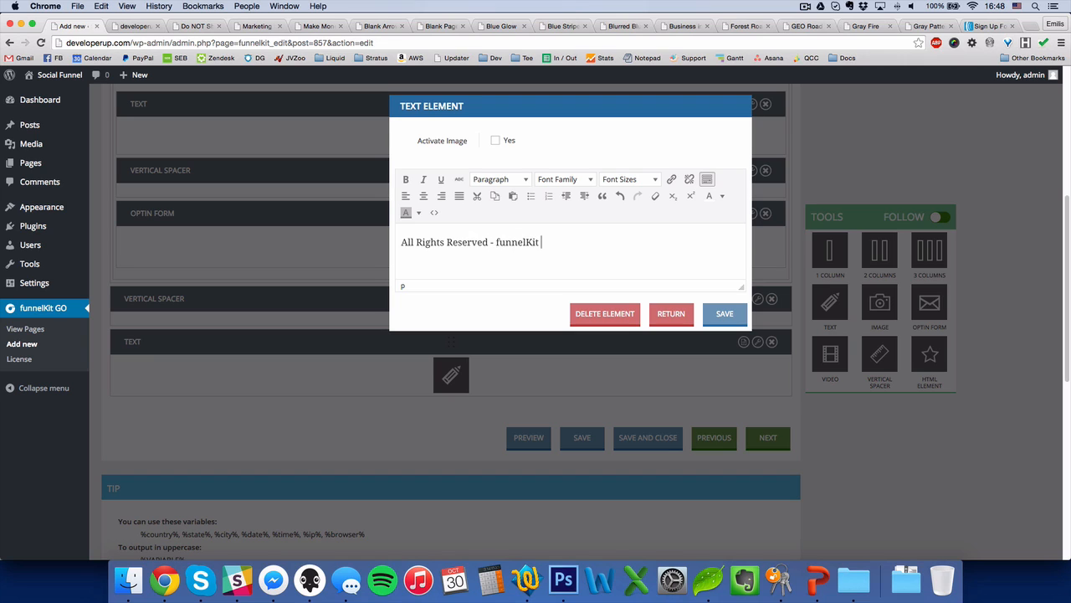
text(GO)
key(super+a)
click(423, 196)
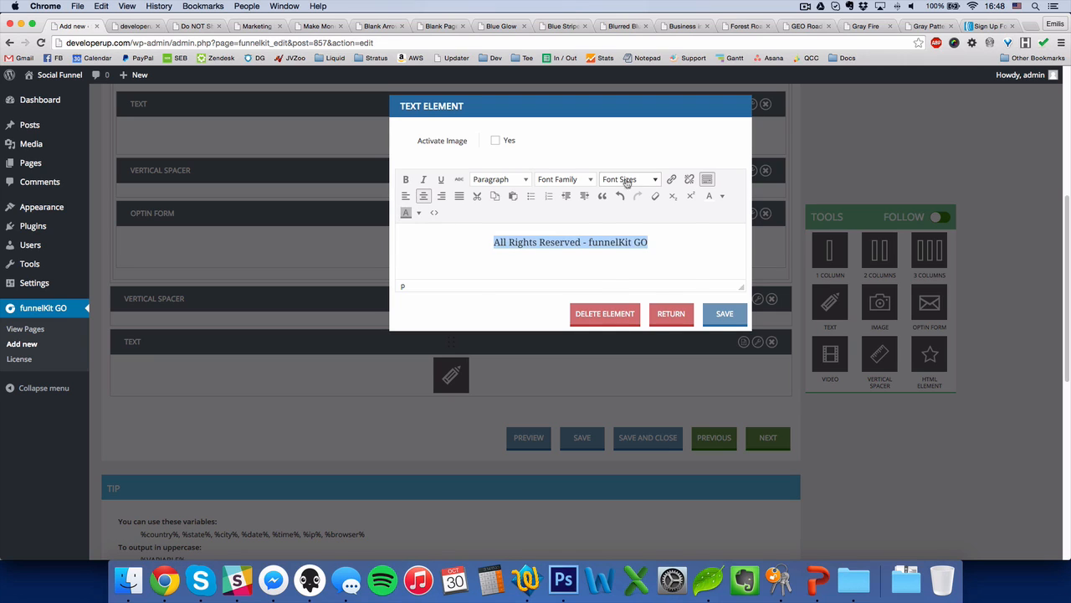
- Format the footer text as white 8pt Roboto, save the element and check it on the published page
click(626, 179)
click(636, 219)
click(627, 179)
click(604, 199)
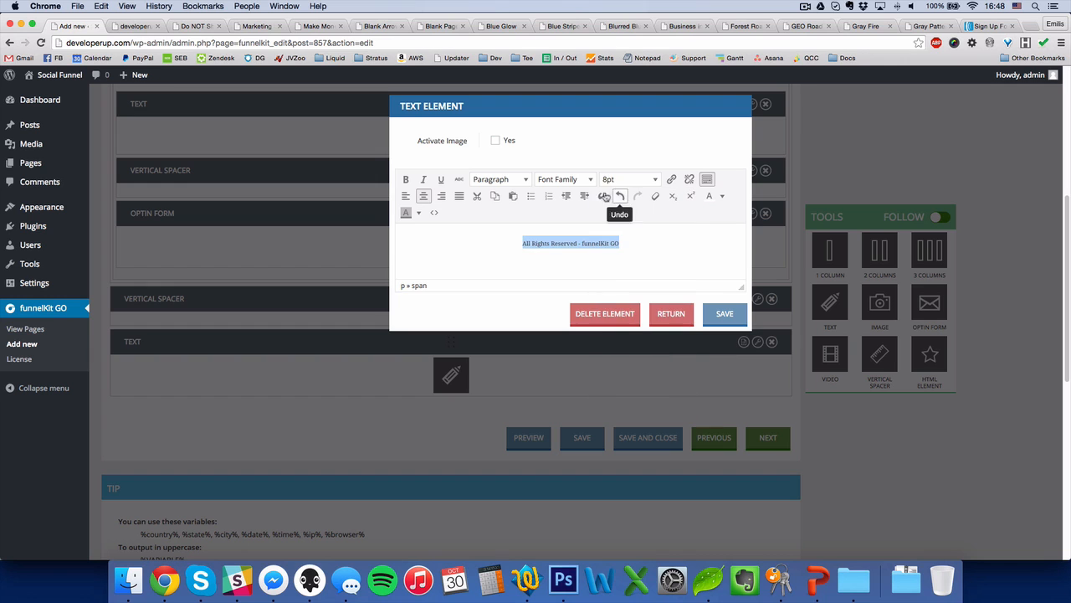
click(563, 179)
click(555, 235)
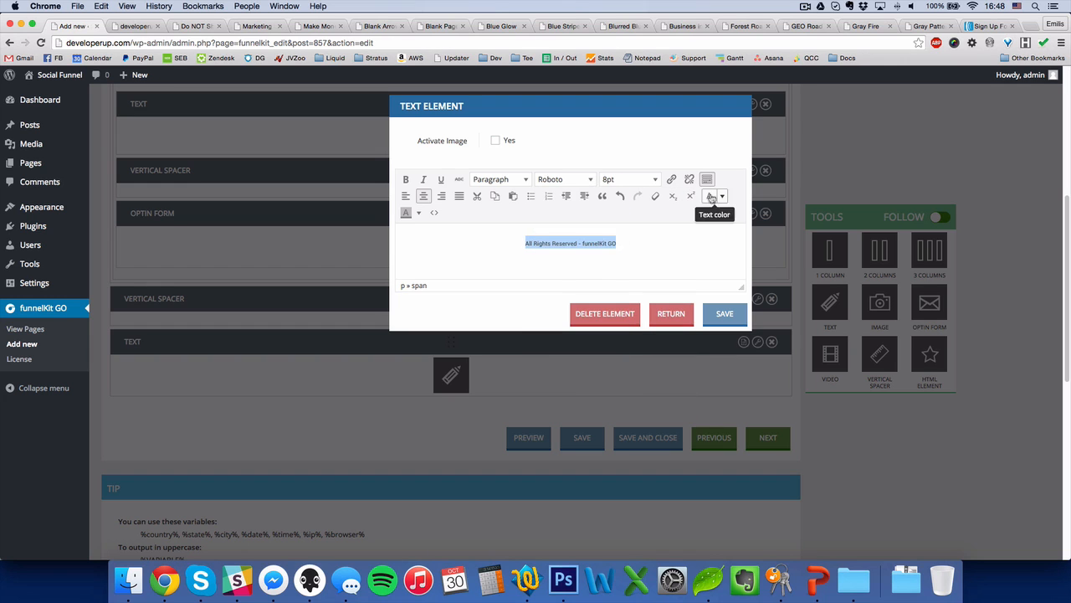
click(722, 313)
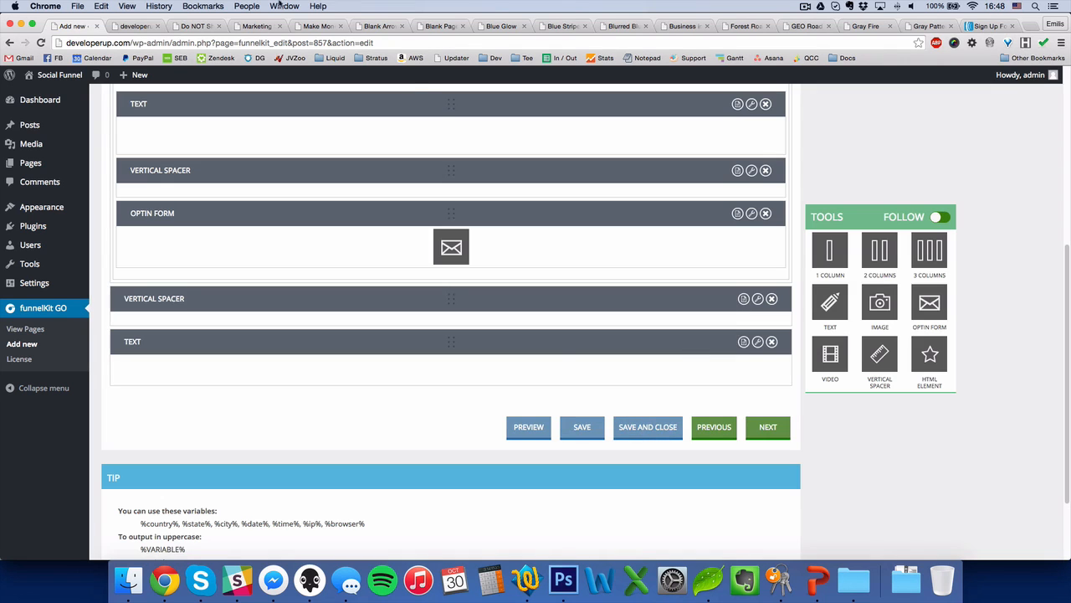
click(136, 26)
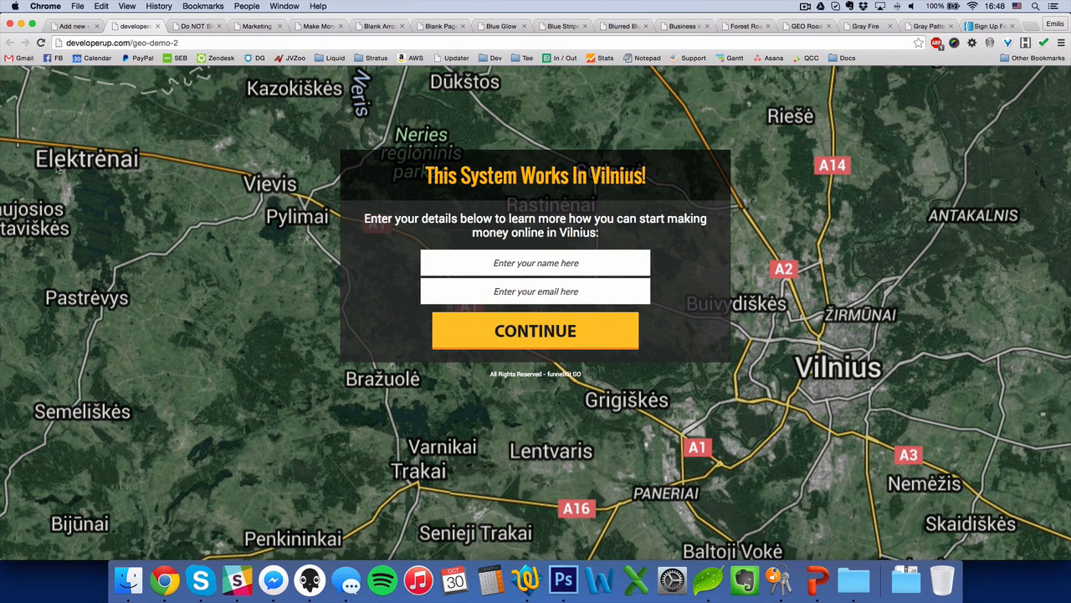
- In the final touch settings, set the page title to "WARNING! Don't share this page!"
click(71, 26)
scroll(771, 377, up, 5)
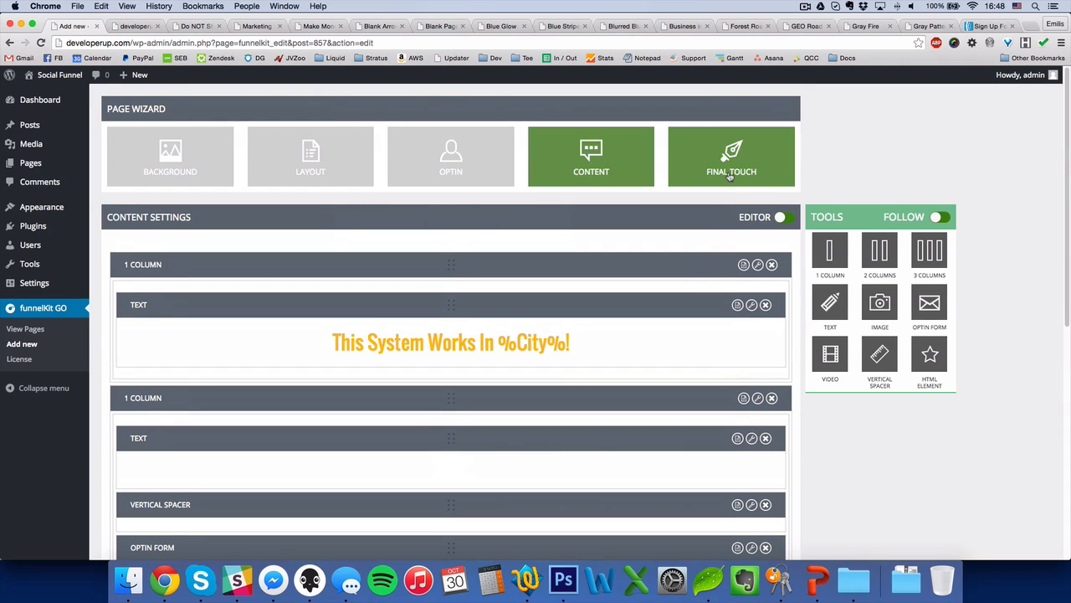
click(728, 178)
scroll(291, 351, down, 1)
click(291, 323)
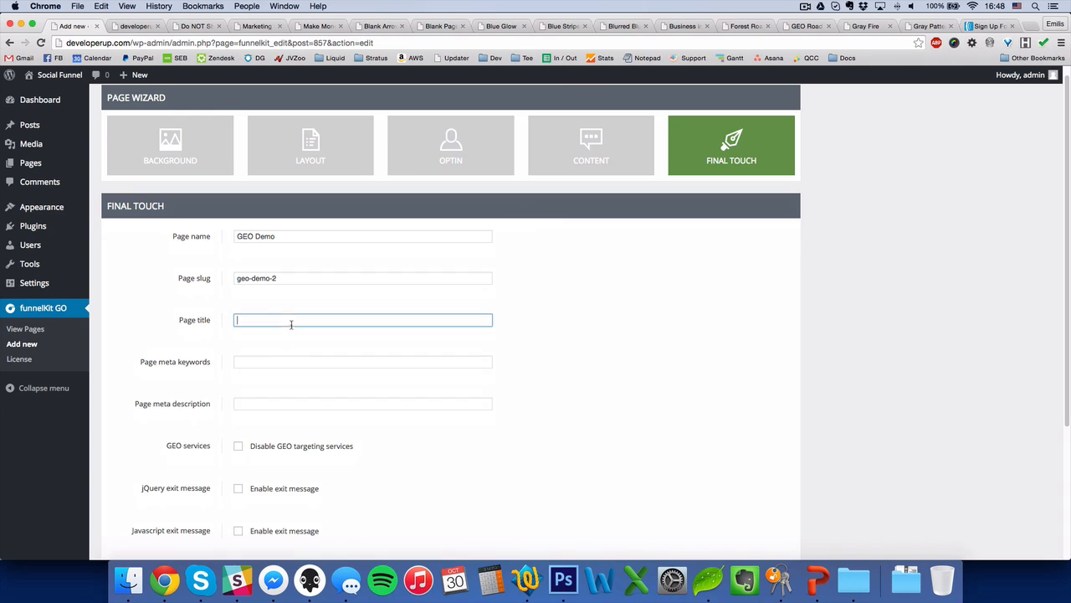
text(WARNING! Don't share this page!)
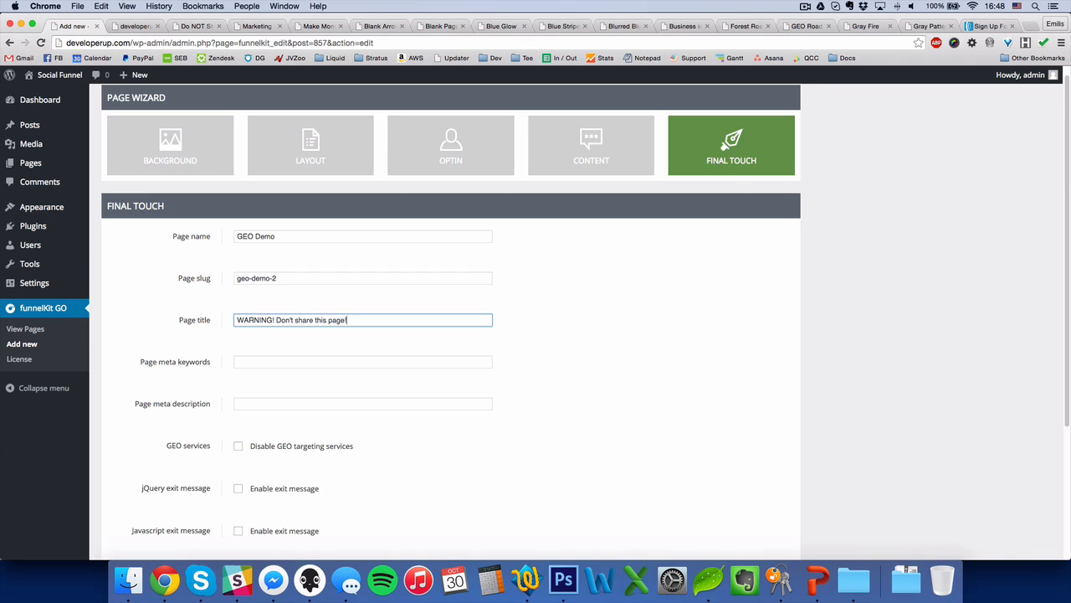
- Enable the jQuery exit message and set its width to 600 px
scroll(285, 354, down, 5)
click(272, 361)
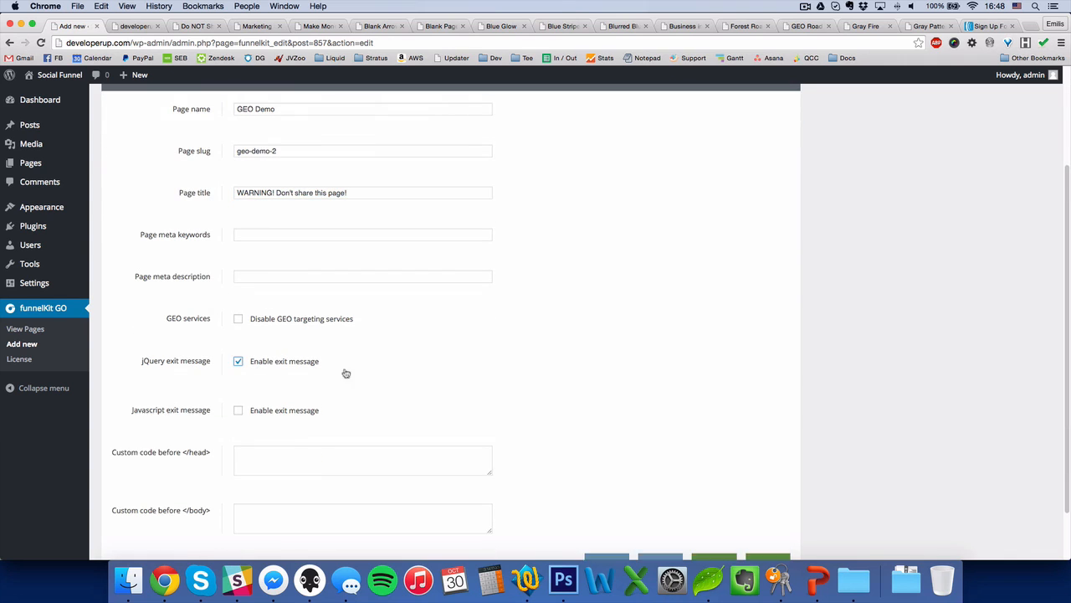
scroll(345, 374, down, 2)
drag(354, 311, 309, 306)
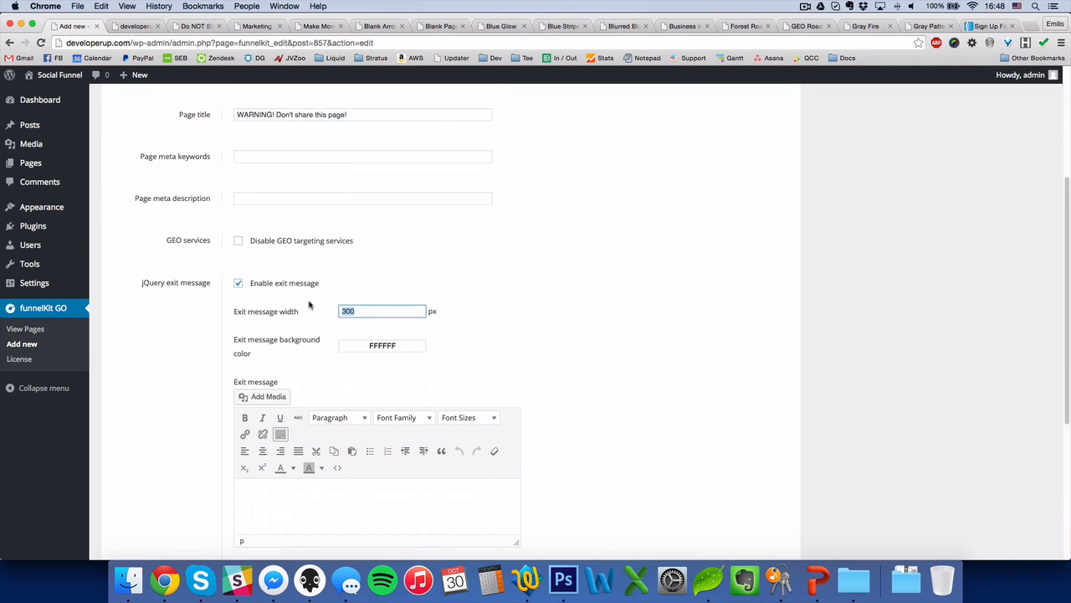
text(60)
- Set the exit message's background color to red FF0A0A
scroll(604, 316, down, 3)
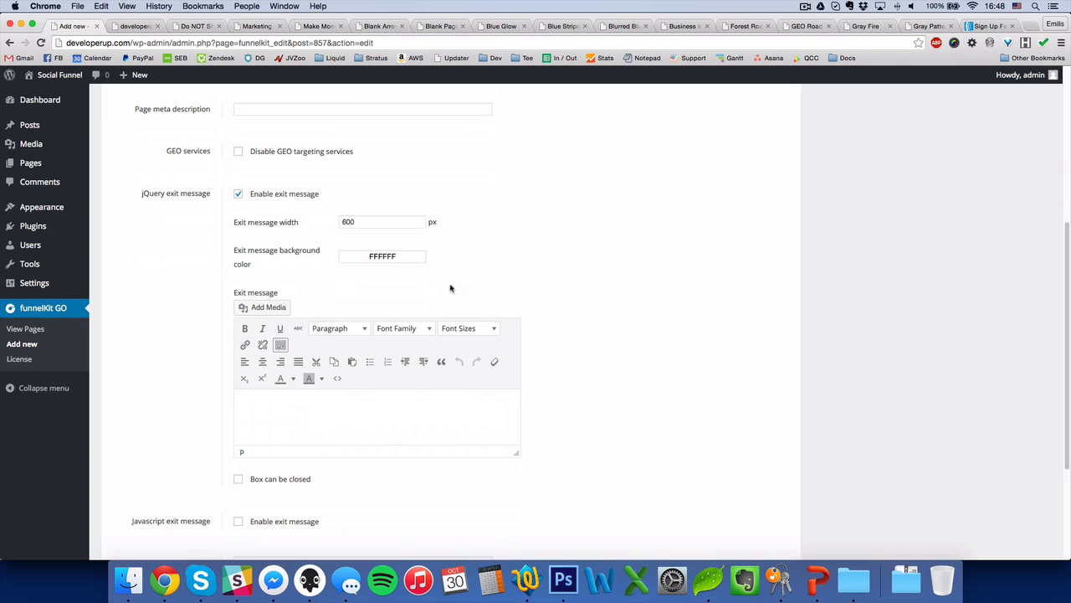
click(375, 257)
drag(393, 279, 296, 259)
drag(435, 281, 337, 273)
click(480, 270)
scroll(562, 279, down, 1)
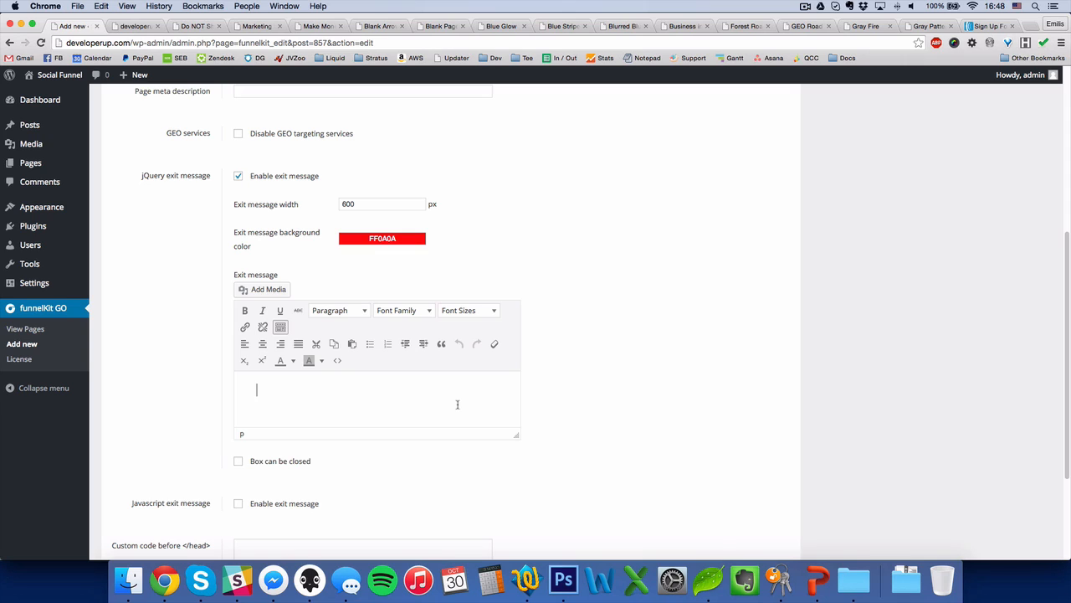
text(WARNING)
key(super+a)
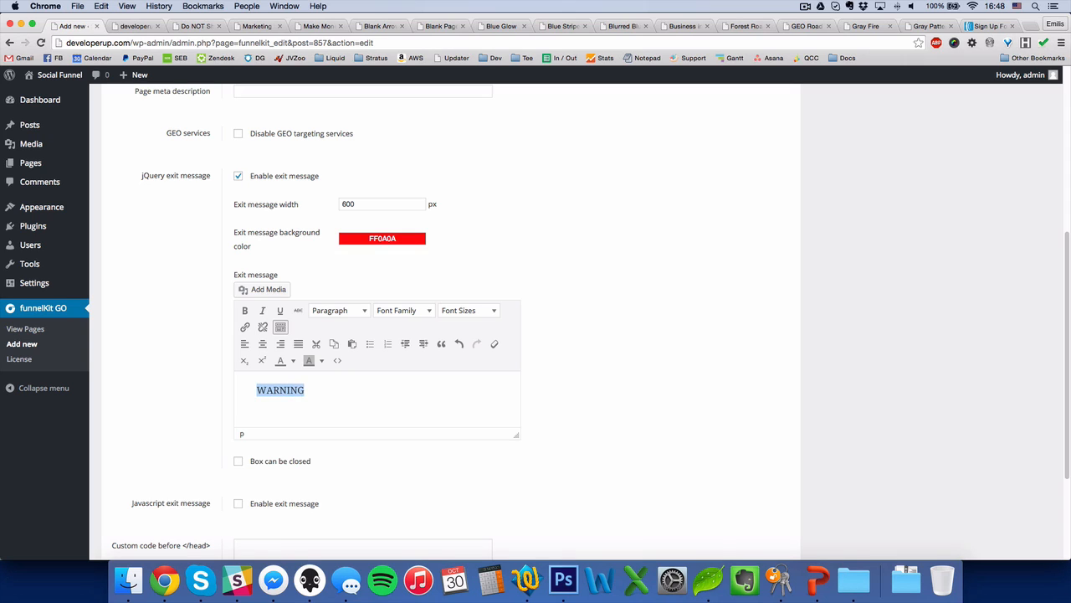
key(BackSpace)
- Enter "BEFORE YOU GO!" as the exit message headline and center it
text(BEFORE YOU)
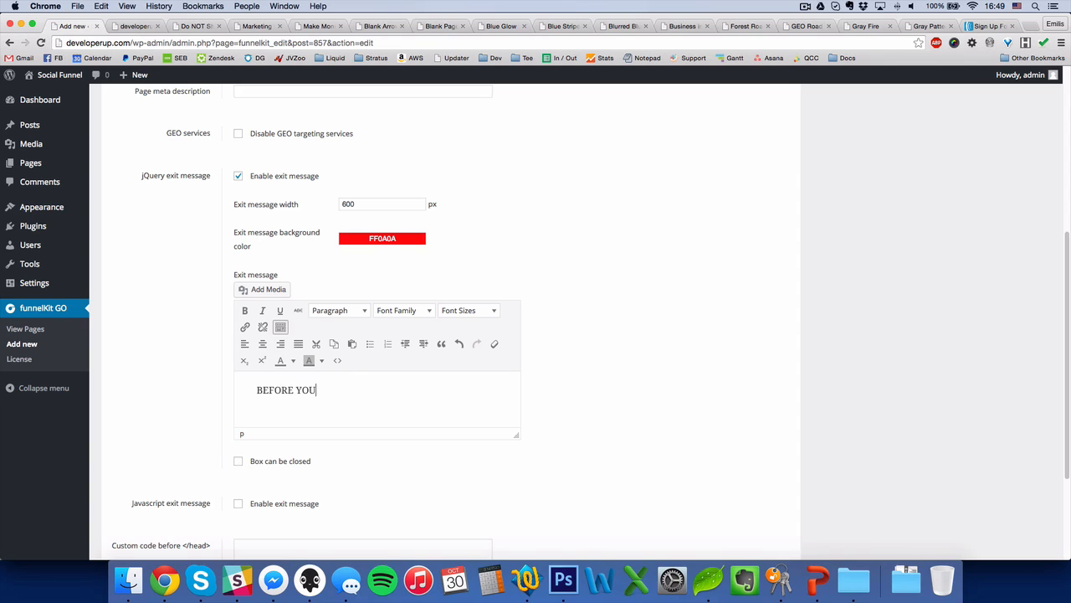
text( GO!)
key(super+a)
click(263, 344)
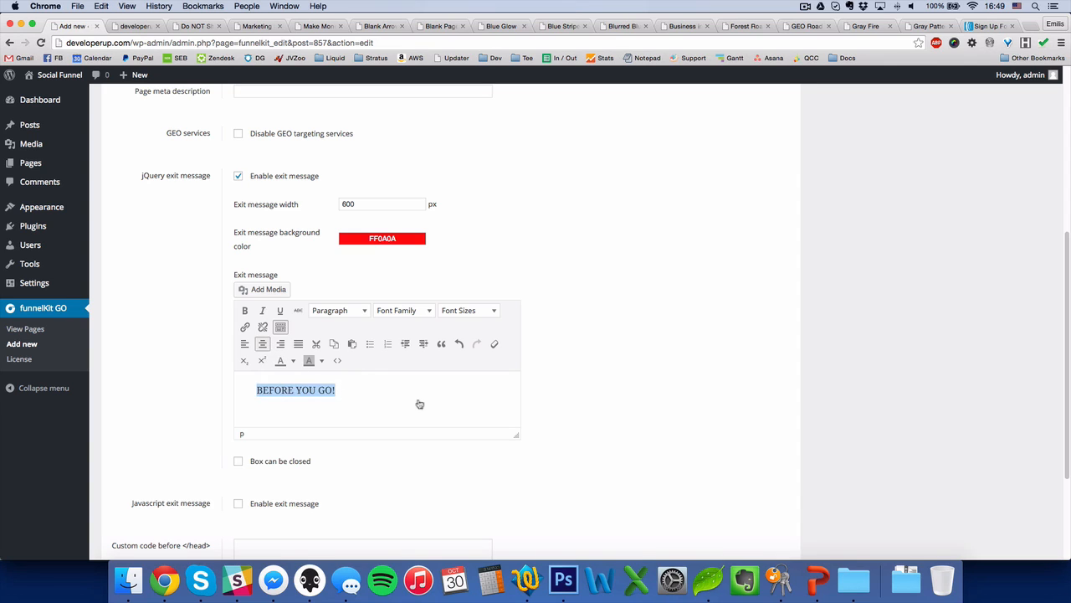
- Enlarge the exit message editor and add the line "Please download my conversion cheat-sheet PDF report:" below the headline
drag(517, 436, 518, 518)
click(481, 436)
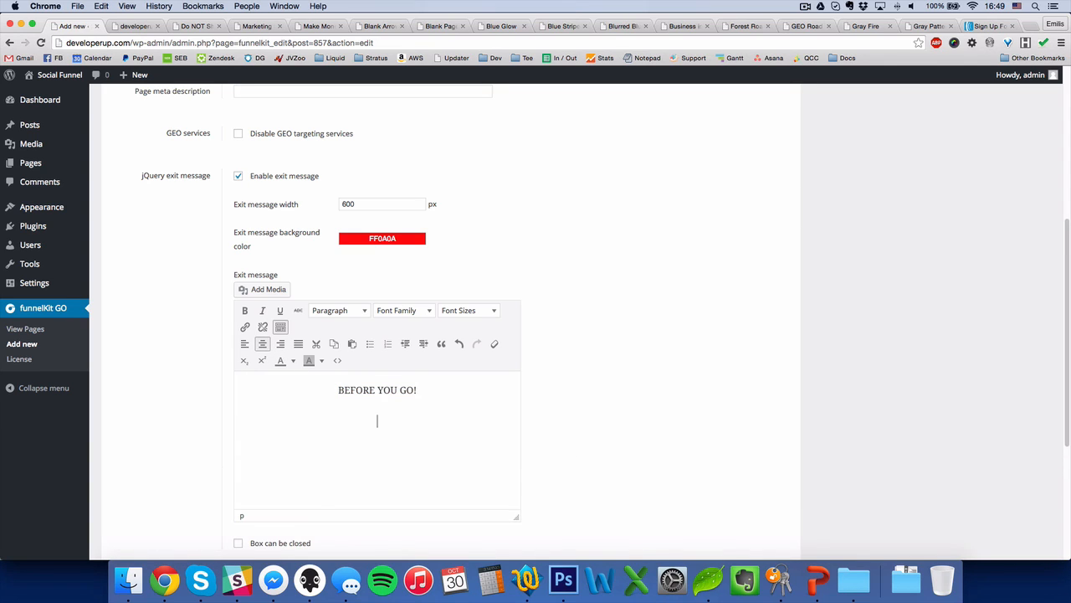
text(Please download my conversion chea)
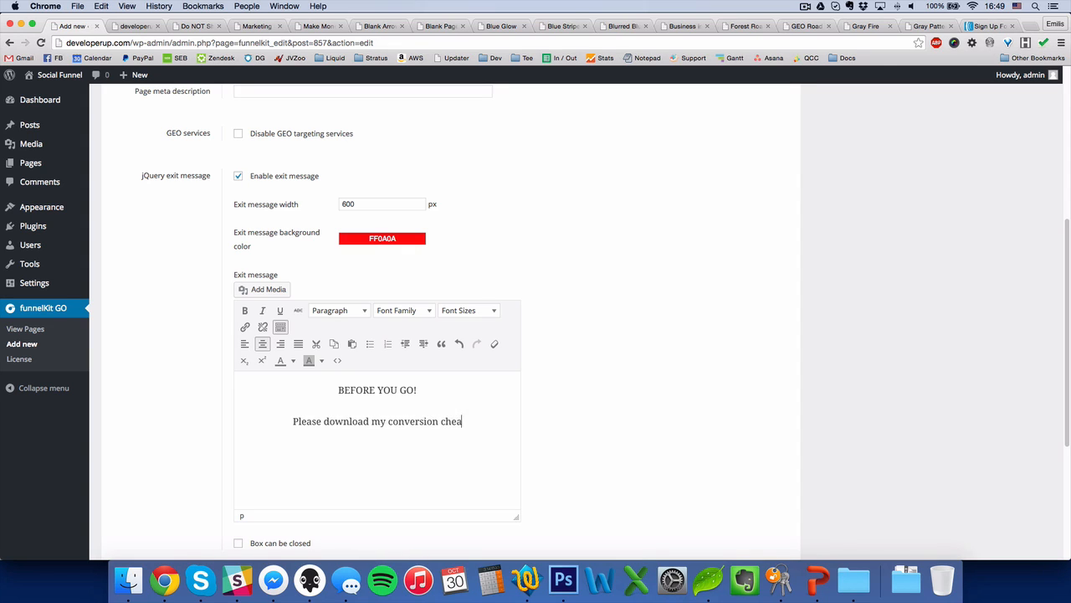
text(t-sheet PDF report:)
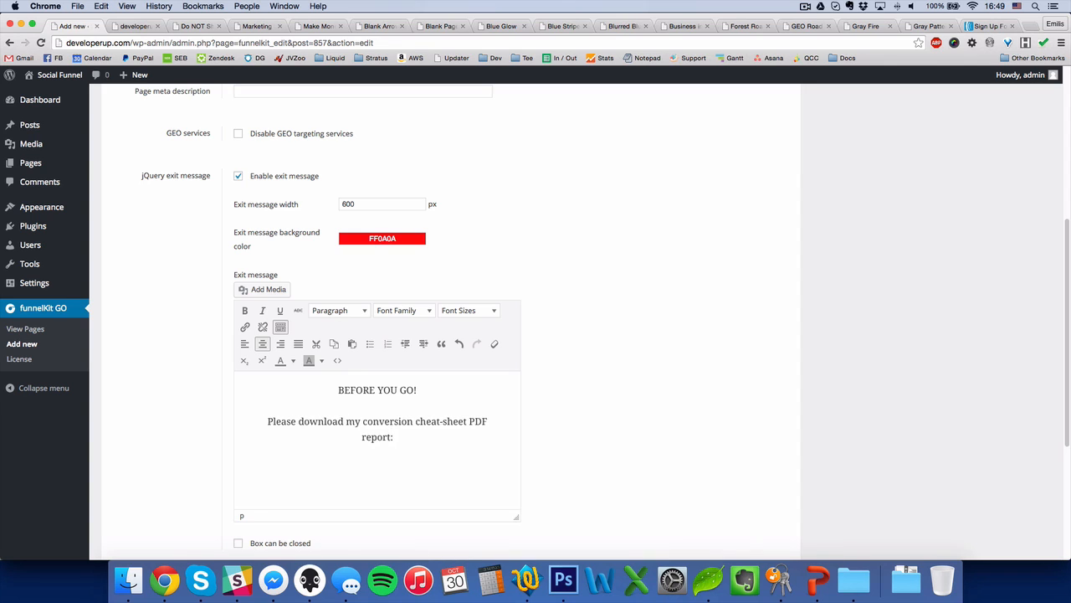
- Insert the yellow "GET INSTANT ACCESS" button image from the media library below the exit message text
click(276, 288)
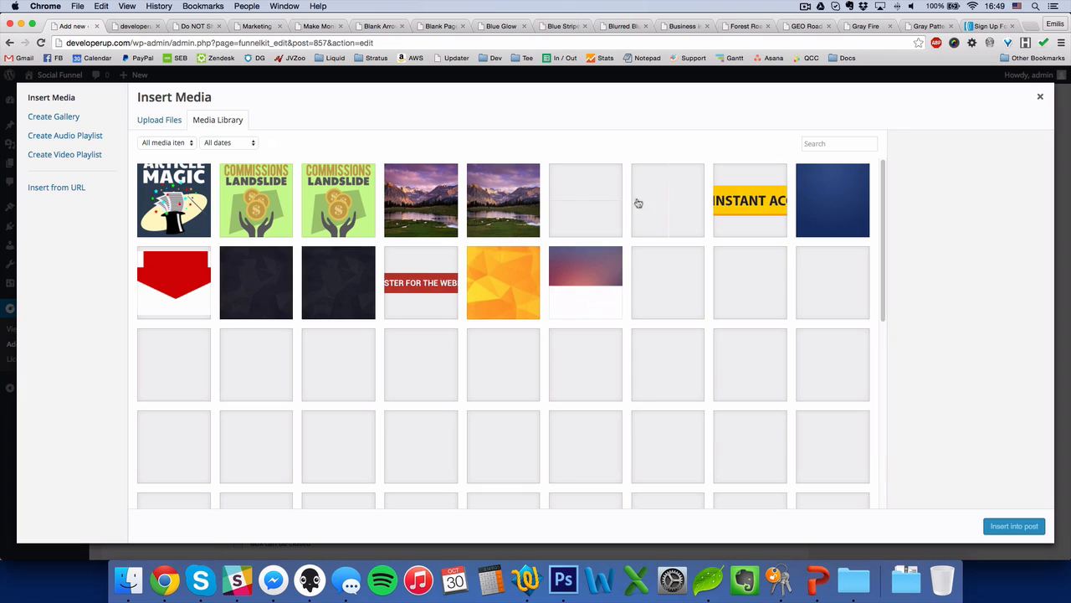
click(750, 200)
key(Escape)
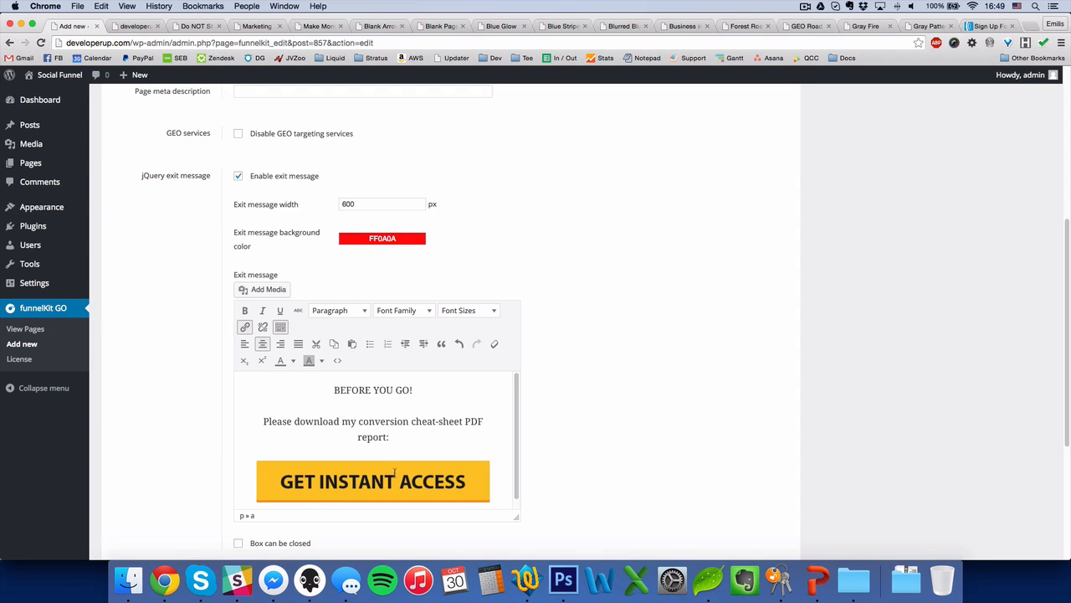
- Set the "BEFORE YOU GO!" headline to 26pt and the download line below it to 14pt
drag(425, 393, 317, 382)
click(484, 315)
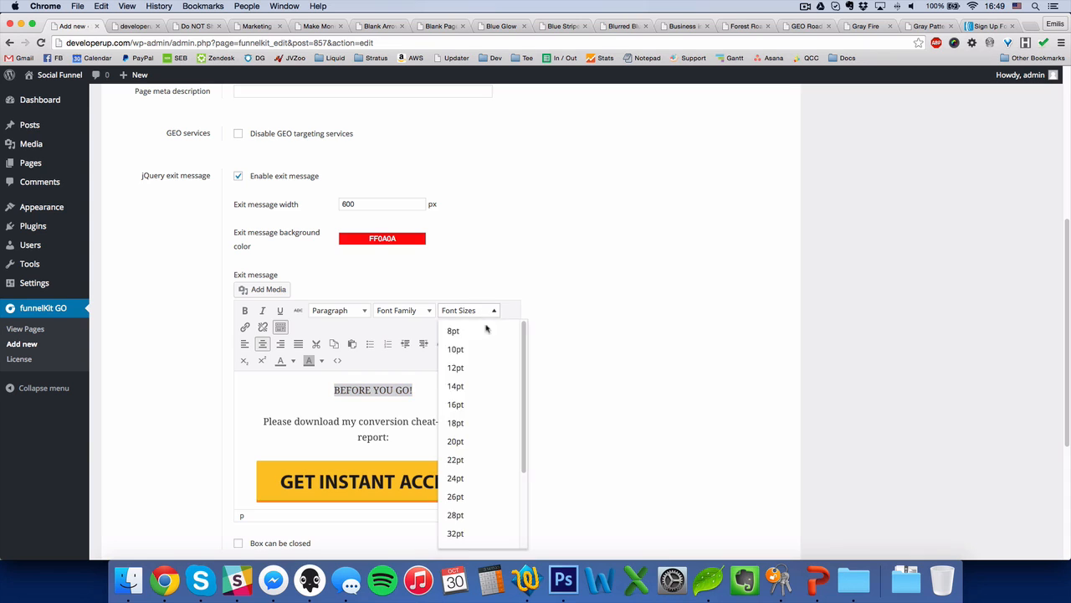
click(468, 482)
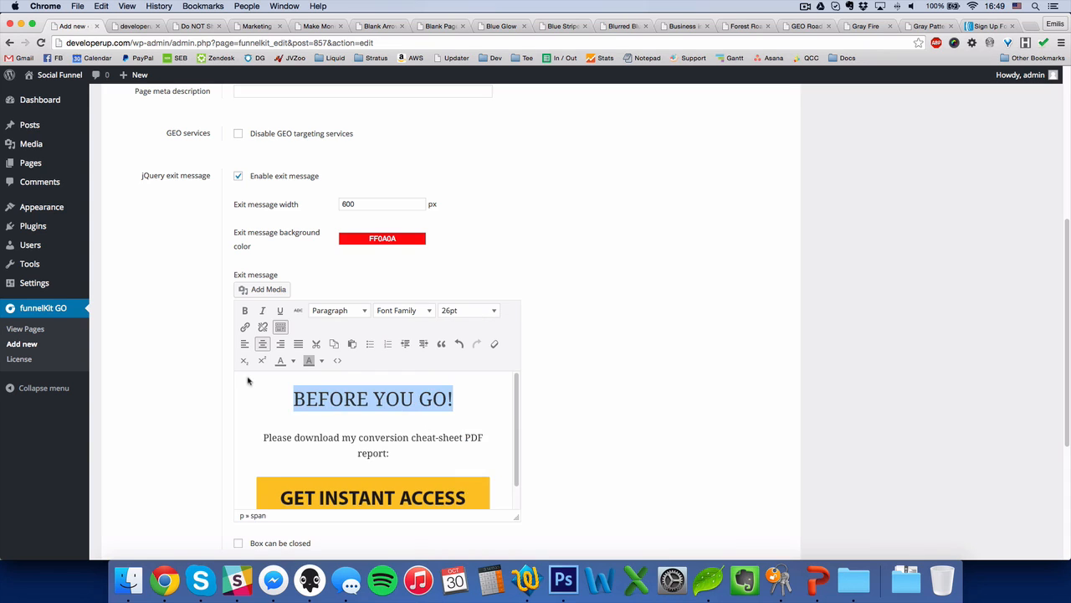
drag(388, 453, 200, 439)
click(494, 310)
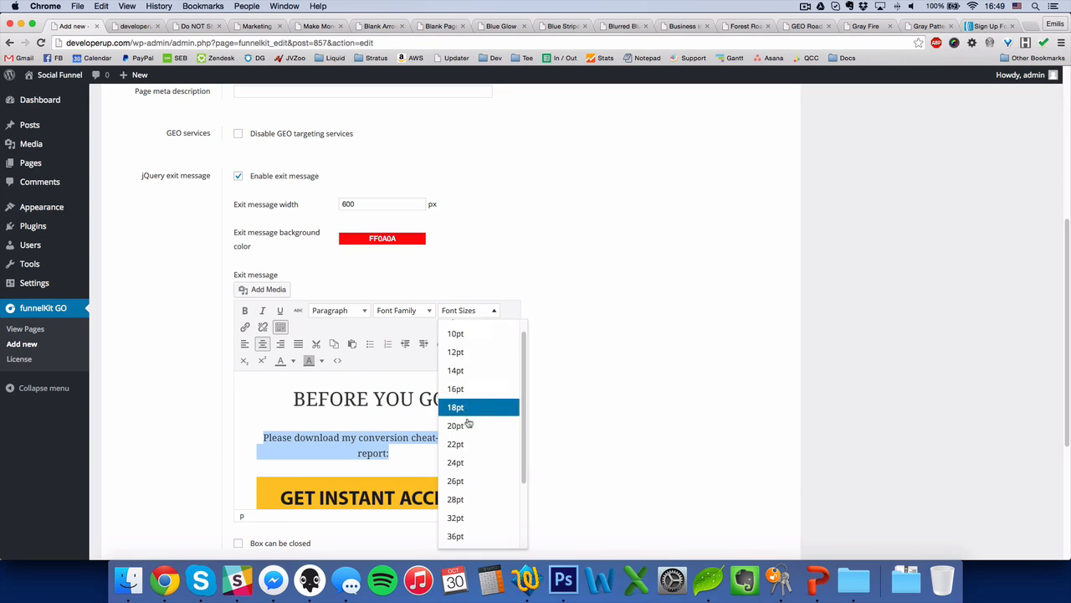
click(471, 370)
- Set the exit message headline's font to Oswald and the download line's font to Roboto
drag(445, 410, 197, 370)
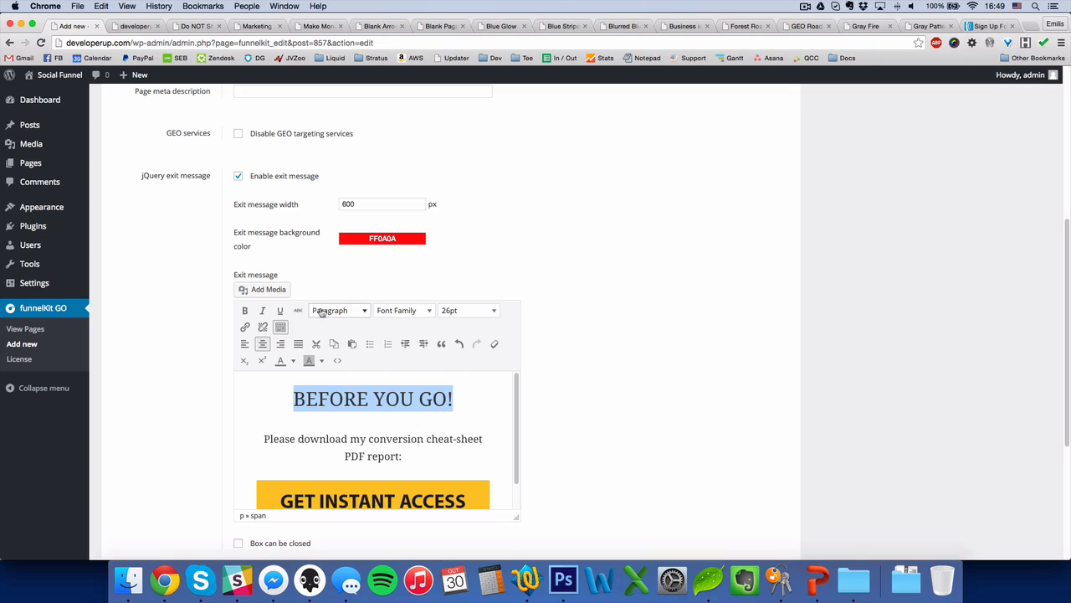
click(402, 310)
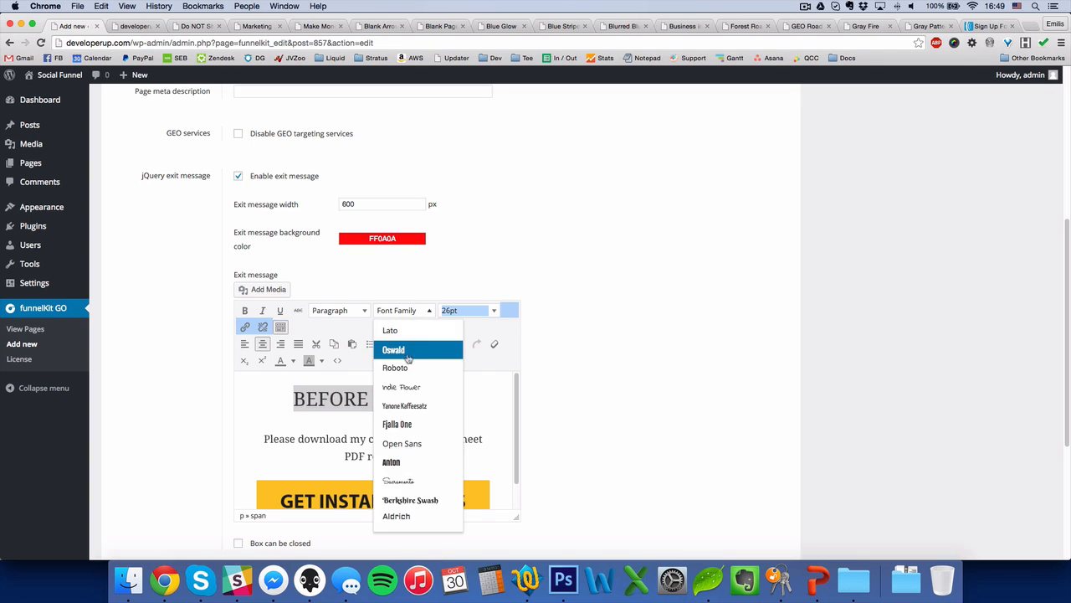
click(407, 357)
drag(416, 453, 259, 438)
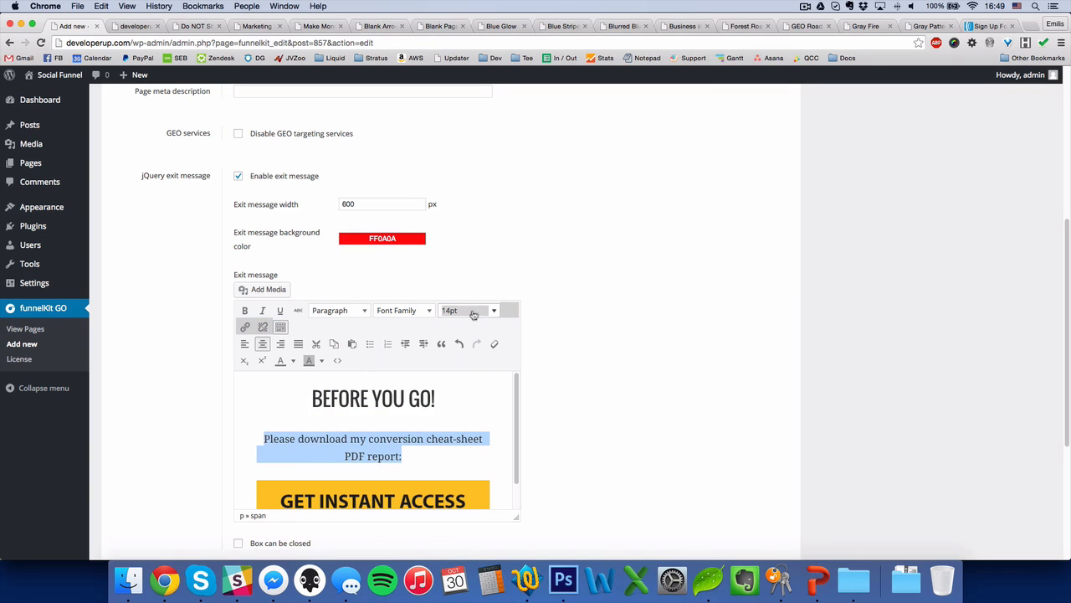
click(474, 315)
click(402, 310)
click(407, 365)
click(411, 439)
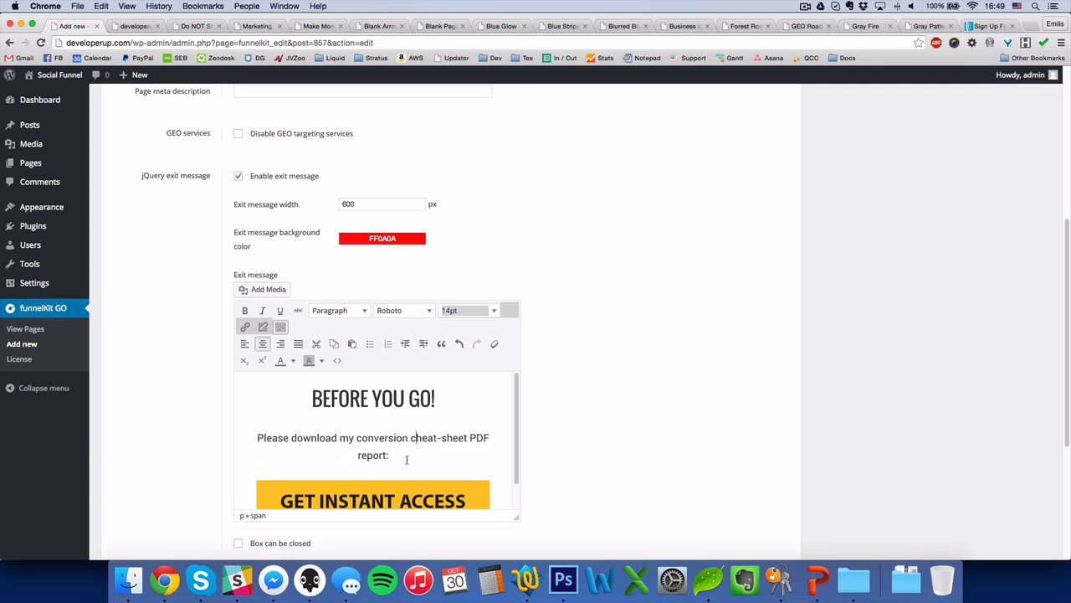
- Give the headline and download line of the exit message a custom orange-yellow text color
drag(442, 400, 277, 377)
click(423, 464)
drag(423, 464, 311, 390)
click(293, 360)
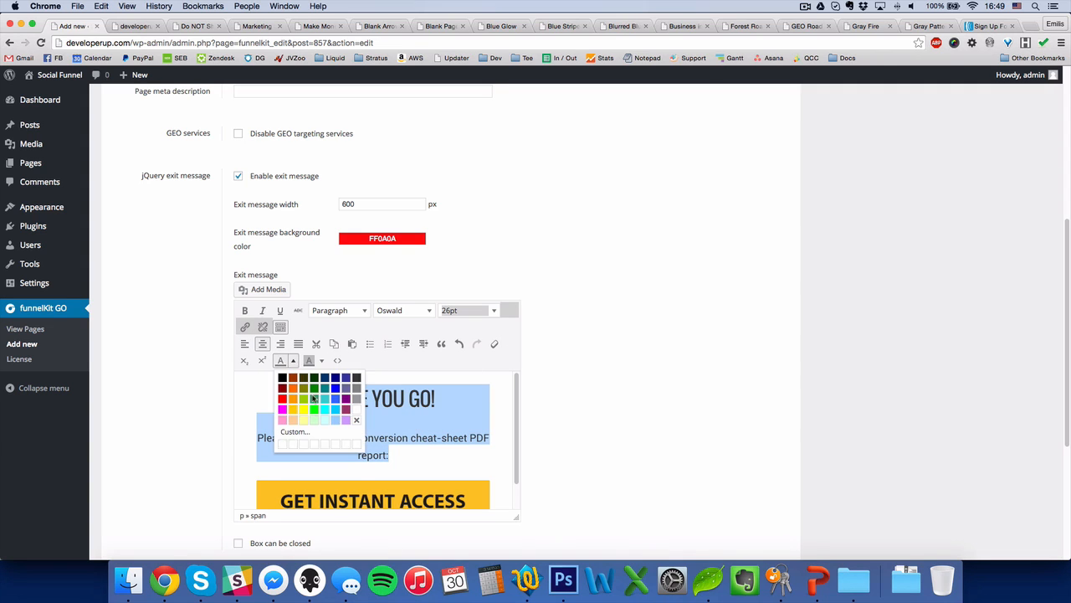
click(295, 432)
drag(574, 345, 573, 356)
drag(555, 274, 626, 199)
click(576, 391)
click(609, 379)
- Save the page, then reload the published page and trigger the exit message to test it
scroll(609, 381, down, 4)
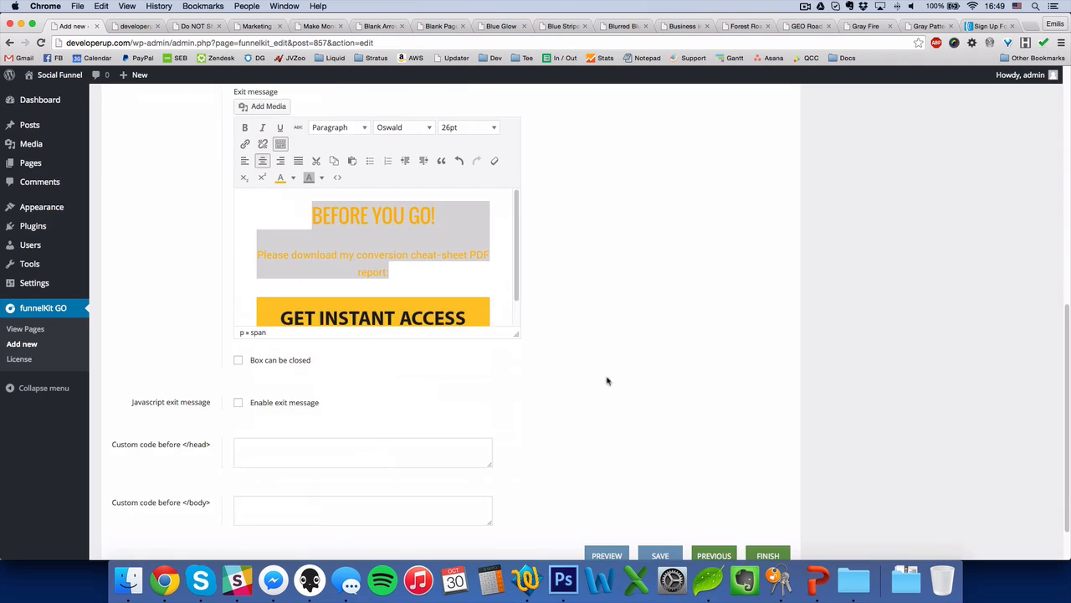
scroll(596, 378, down, 1)
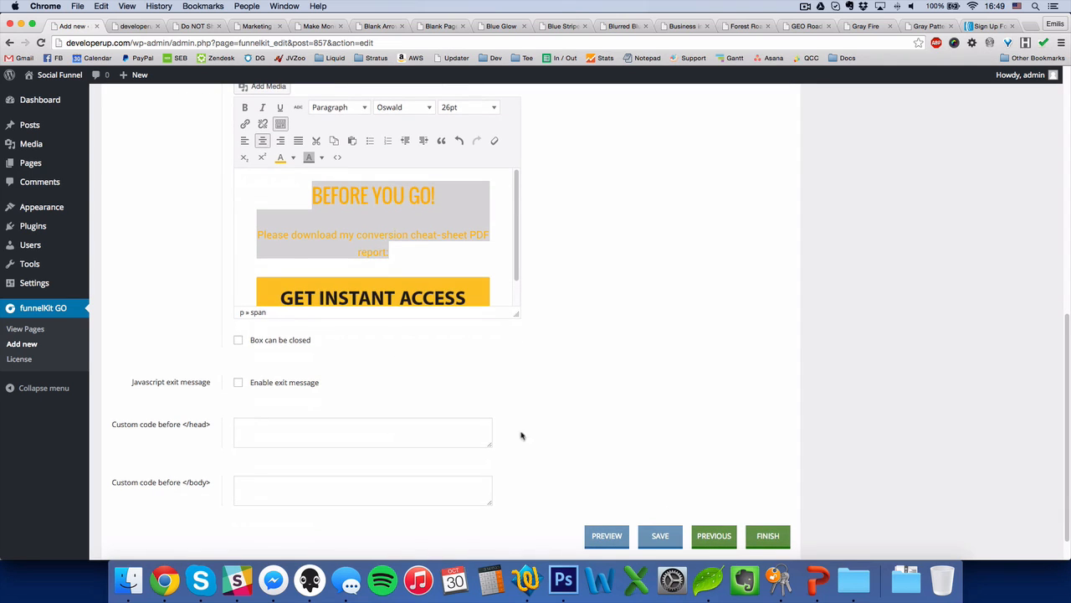
key(Return)
click(137, 26)
key(super+r)
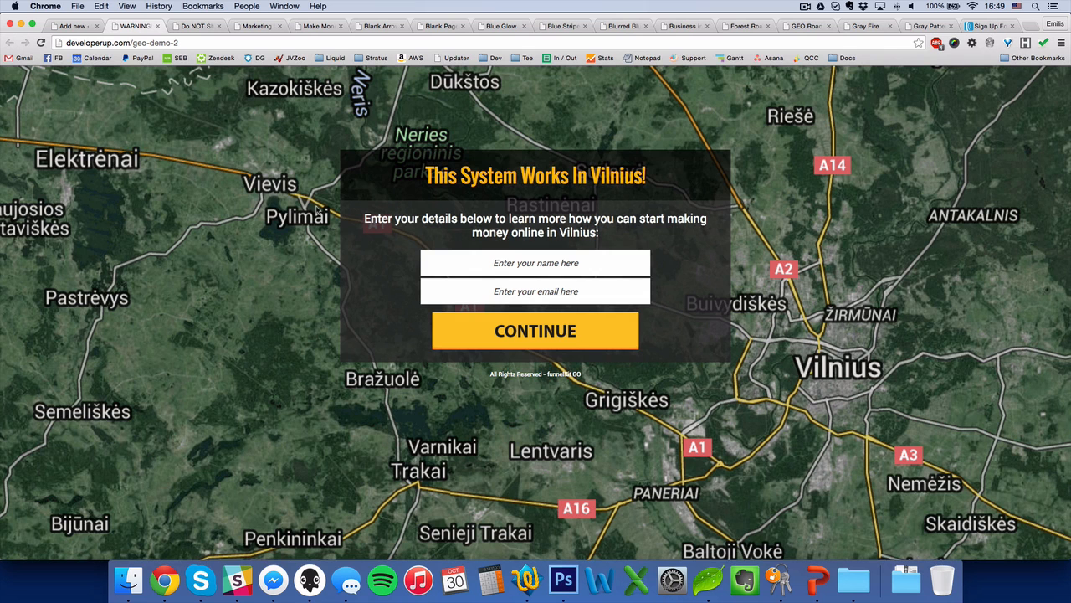
mouse_move(300, 28)
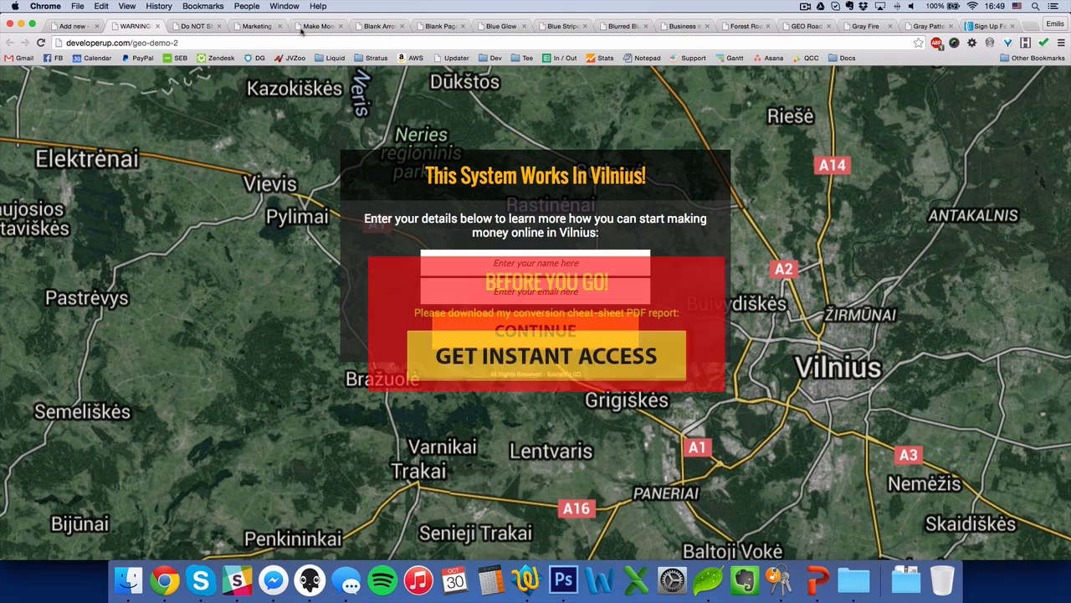